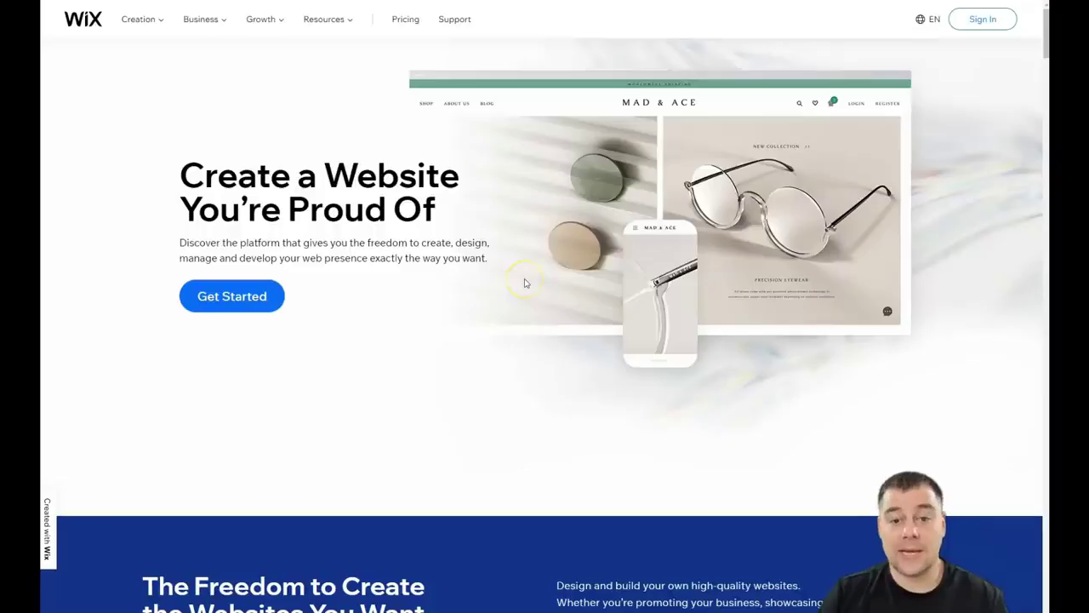
# Step: Examine the Wix home page sections on templates, site editors, built-in business tools and the steps for creating a free website
pyautogui.scroll(-3, 520, 292)
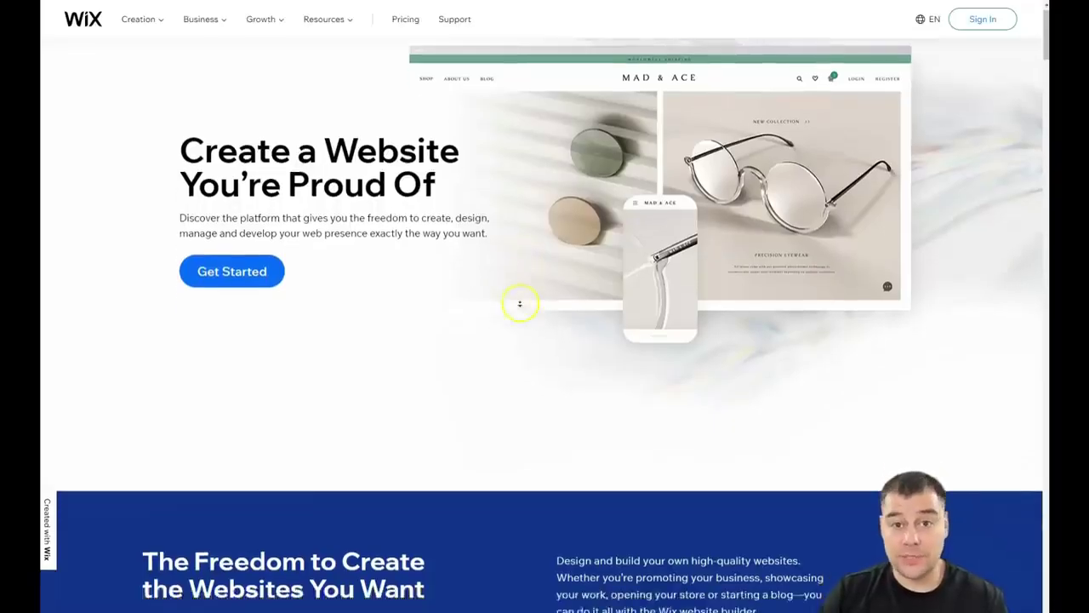
pyautogui.scroll(-3, 520, 308)
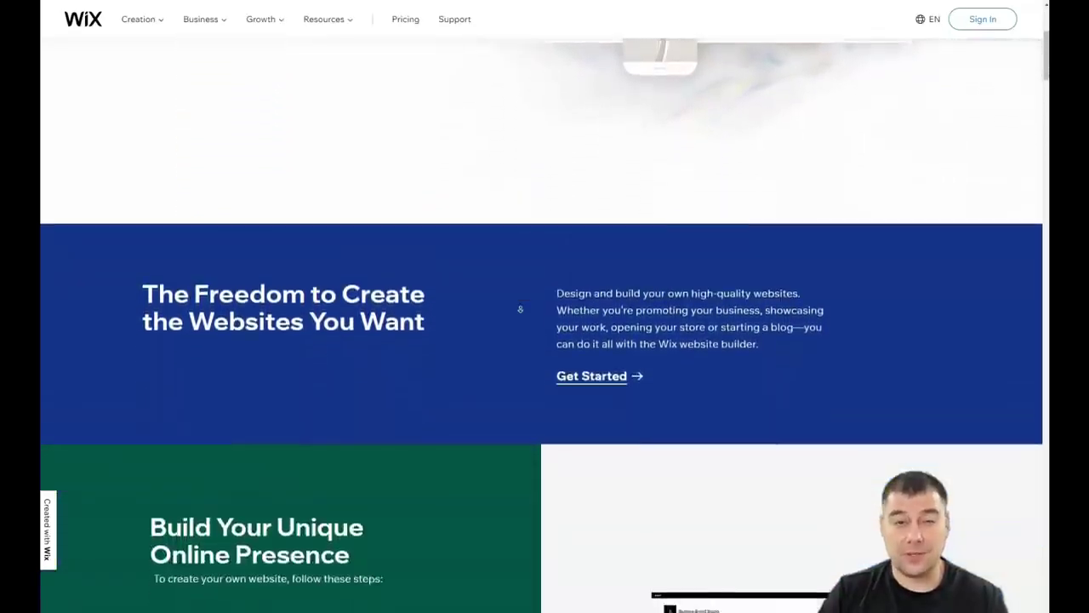
pyautogui.scroll(-3, 520, 309)
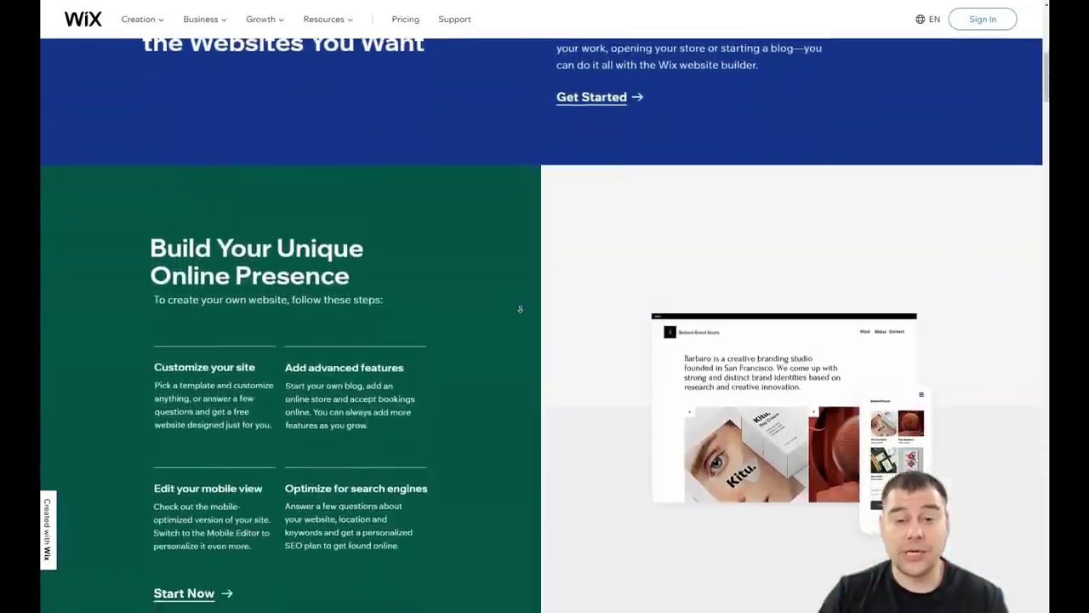
pyautogui.scroll(-3, 520, 309)
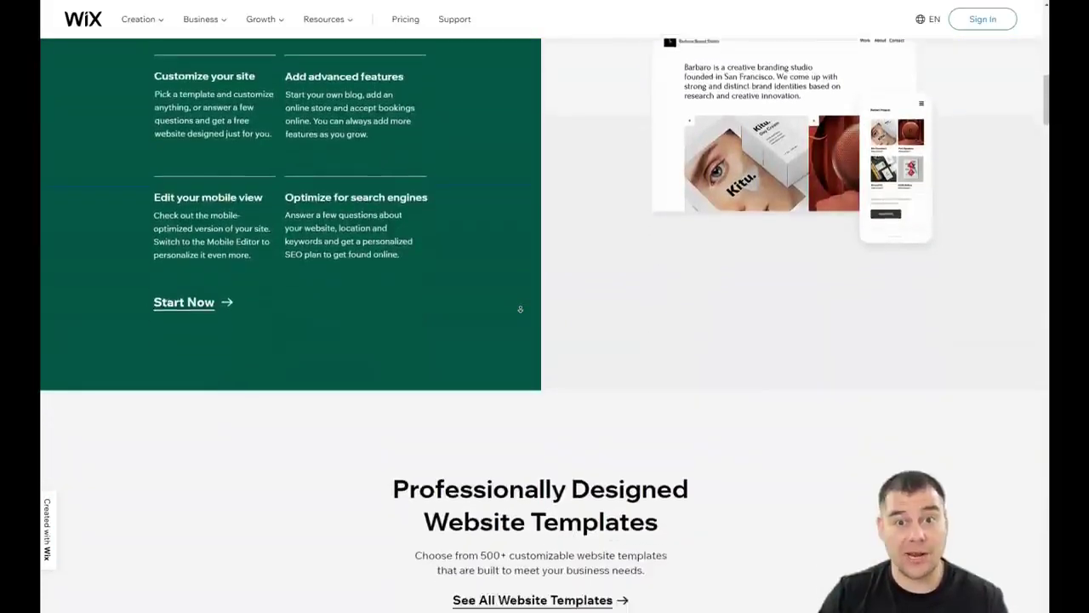
pyautogui.scroll(-3, 520, 309)
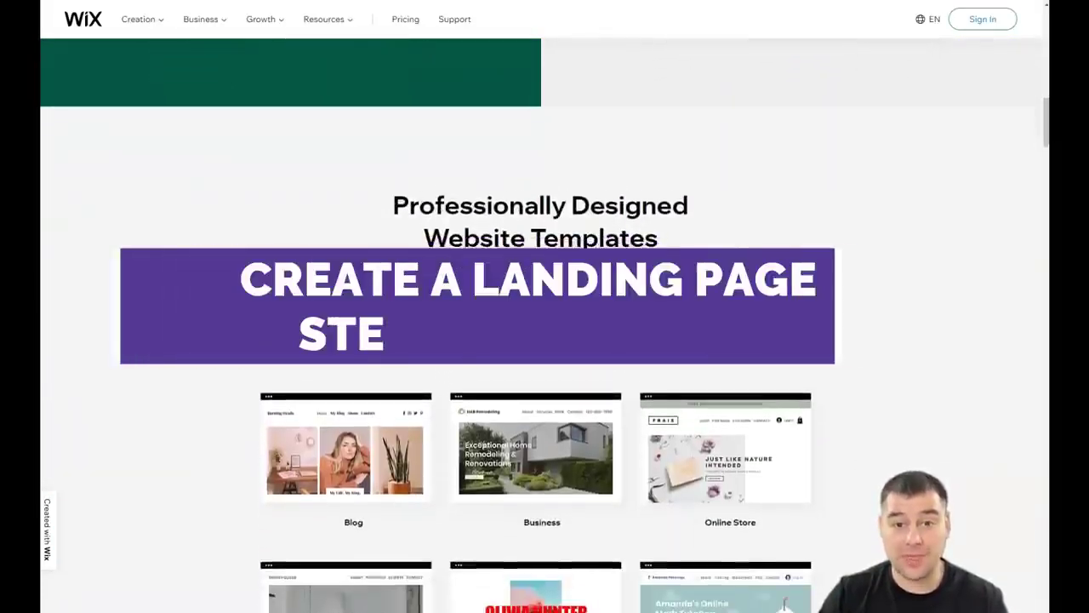
pyautogui.scroll(-3, 520, 309)
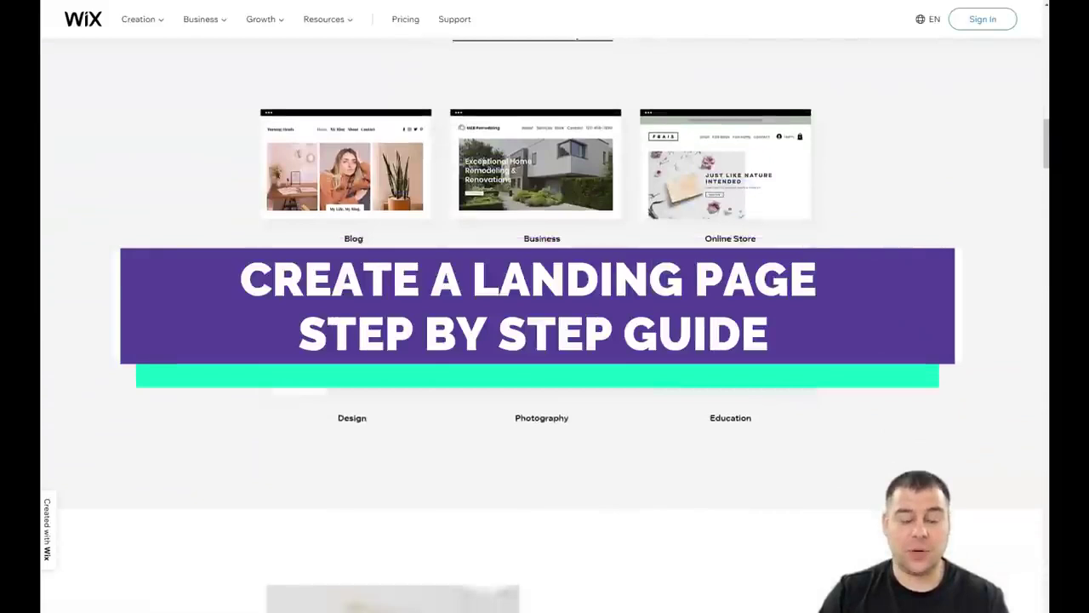
pyautogui.scroll(-3, 520, 309)
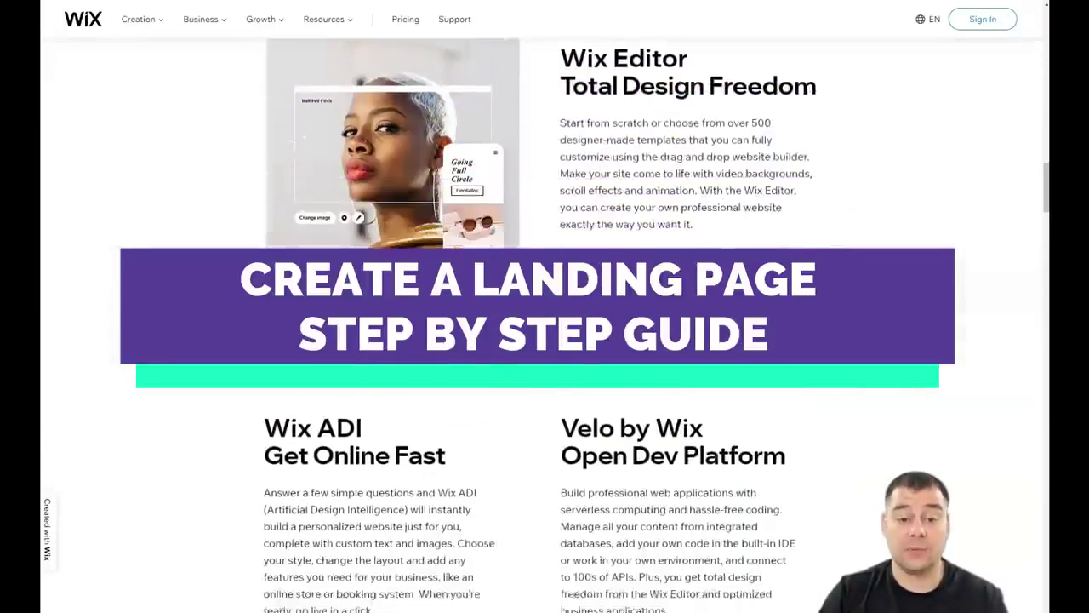
pyautogui.scroll(-3, 520, 309)
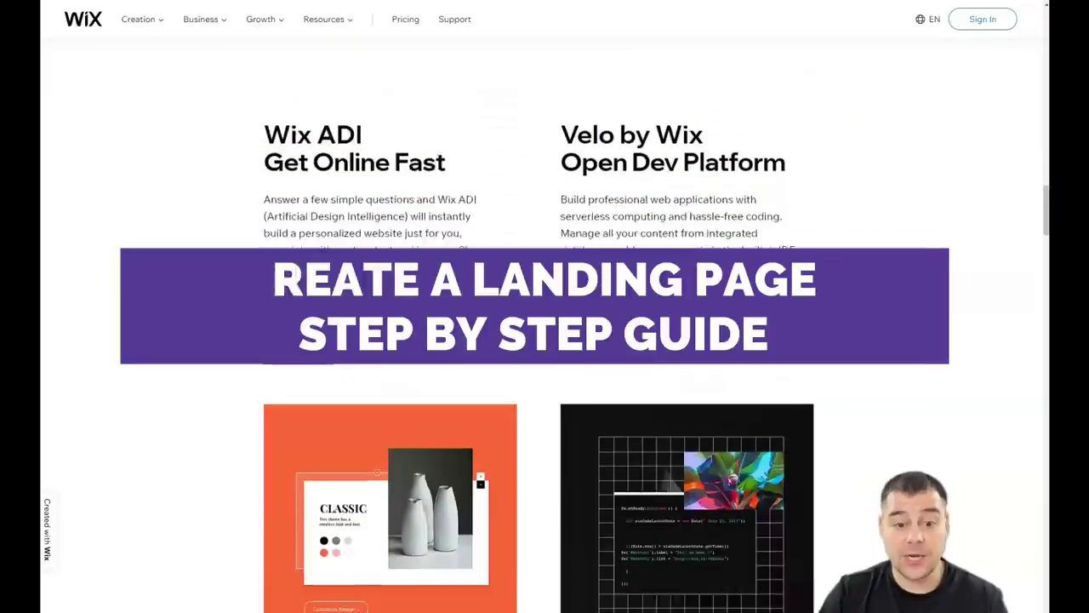
pyautogui.scroll(-1, 520, 309)
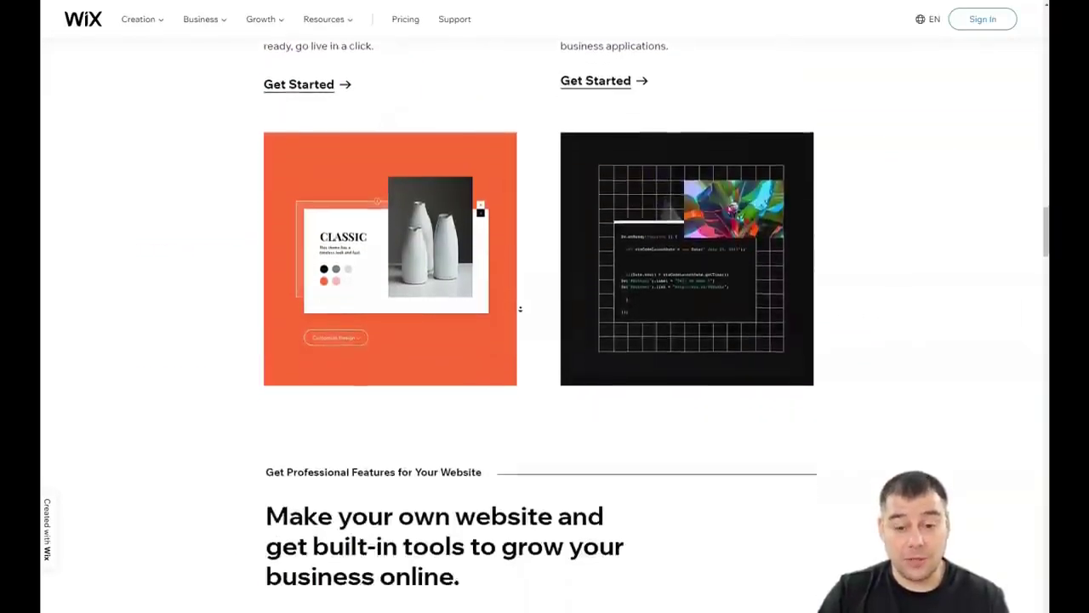
pyautogui.scroll(-1, 520, 309)
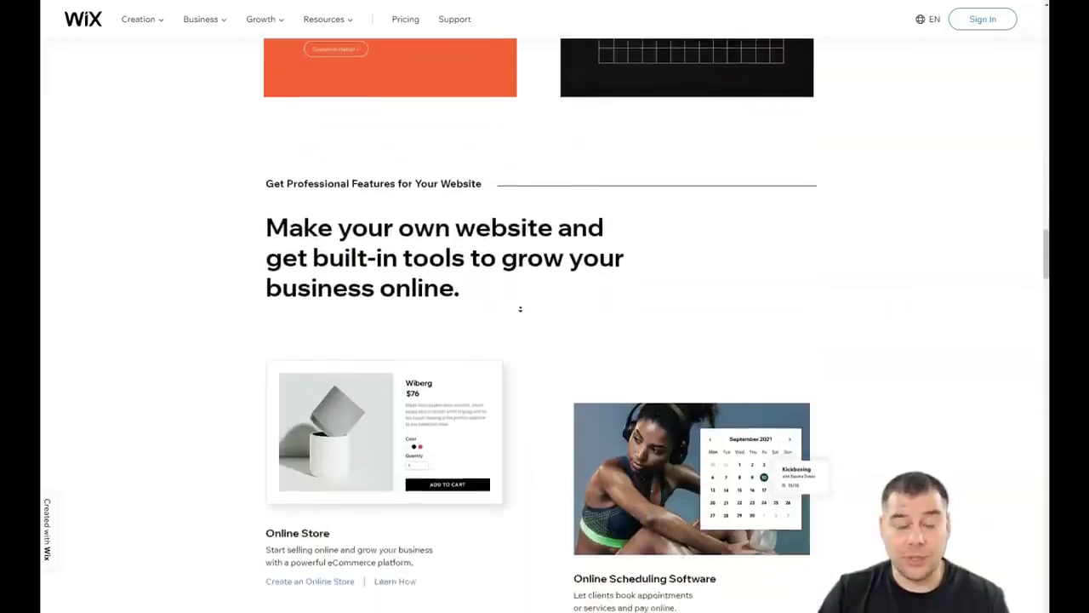
pyautogui.scroll(-3, 520, 309)
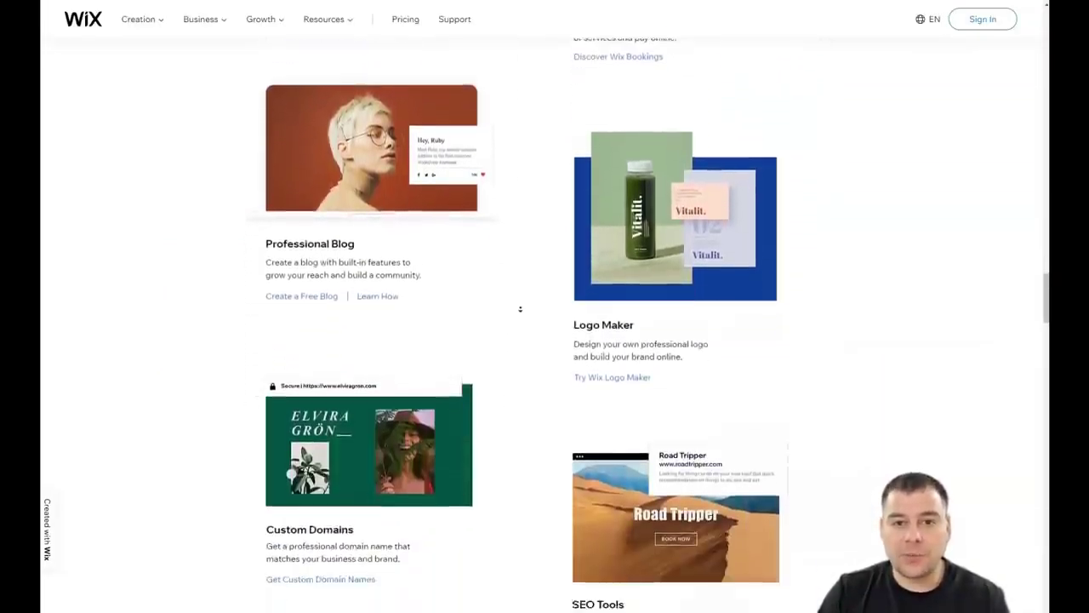
pyautogui.scroll(-4, 520, 309)
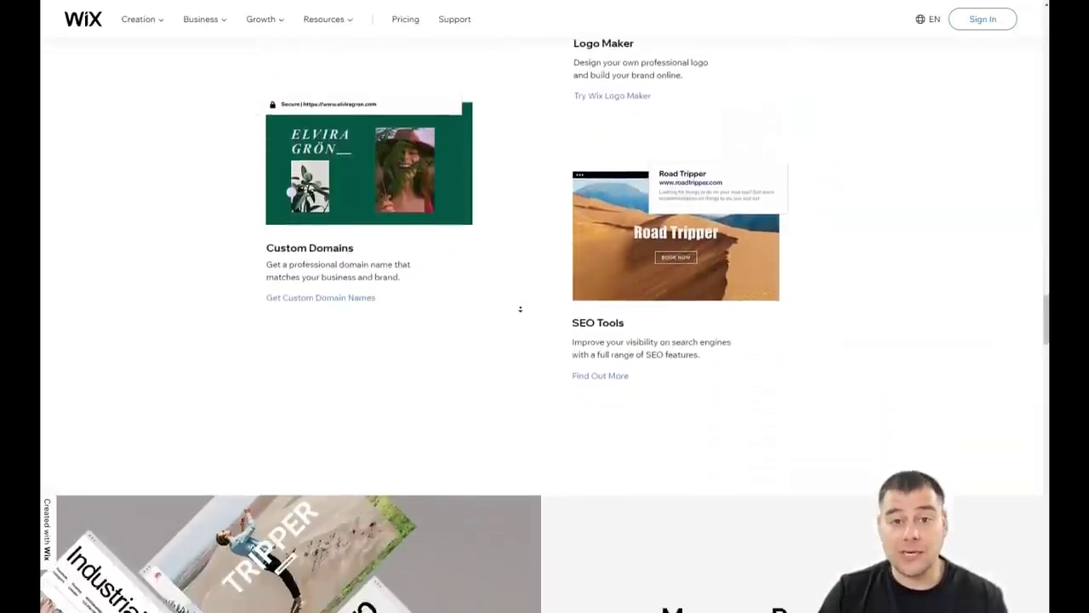
pyautogui.scroll(-4, 520, 309)
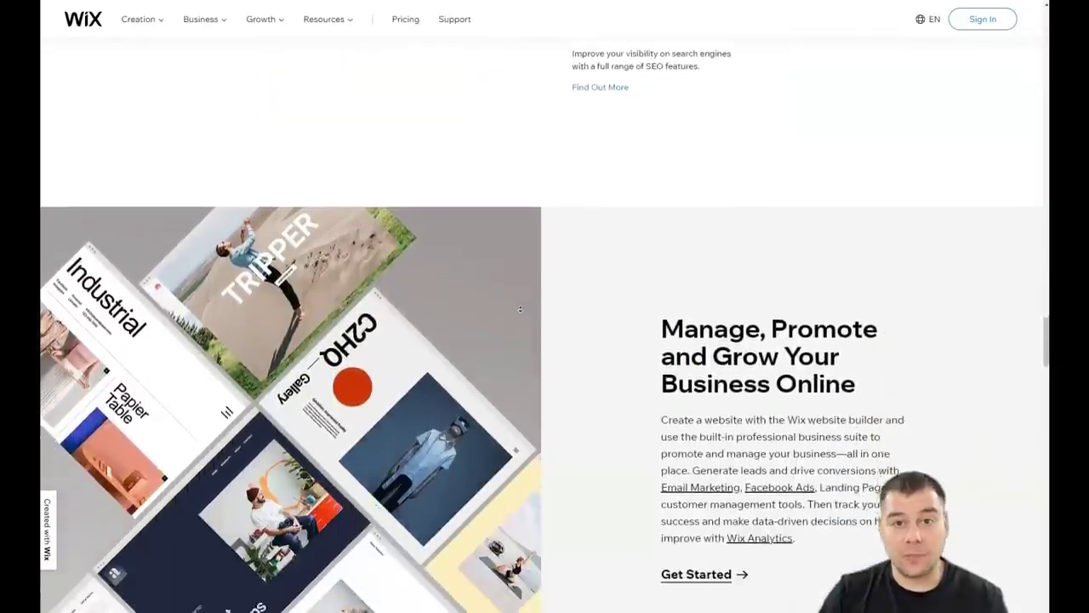
pyautogui.scroll(-4, 520, 309)
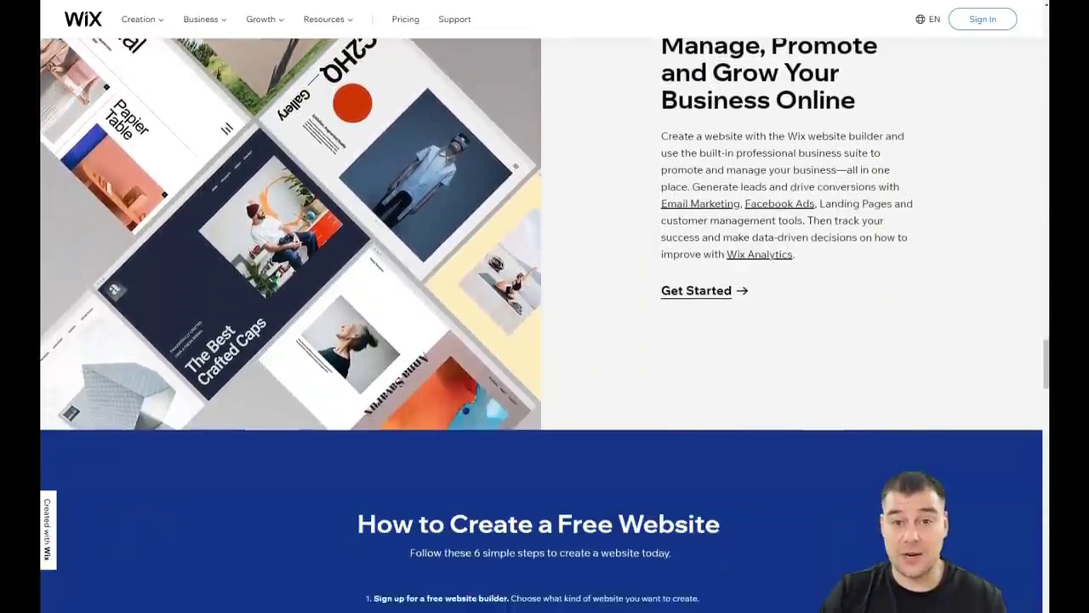
pyautogui.scroll(-4, 520, 309)
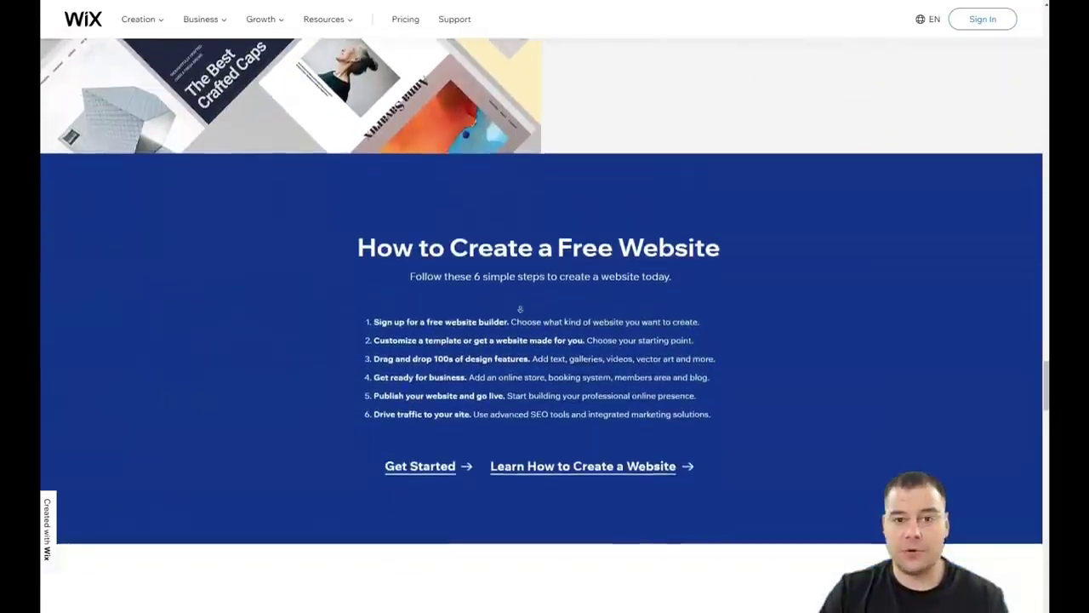
pyautogui.scroll(-4, 520, 309)
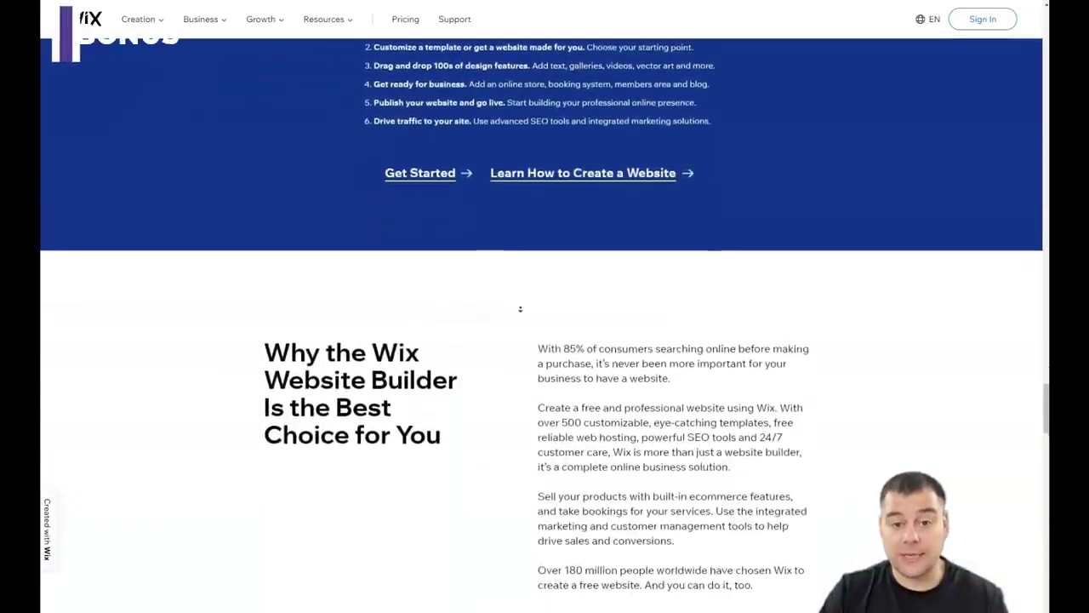
pyautogui.scroll(-1, 520, 309)
pyautogui.scroll(2, 518, 275)
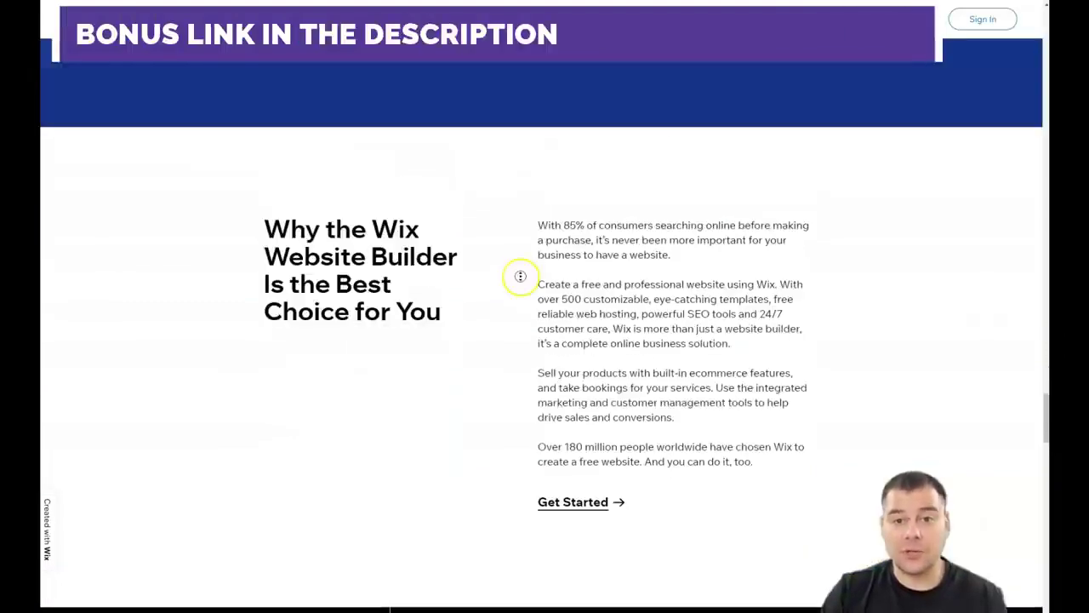
pyautogui.scroll(4, 520, 251)
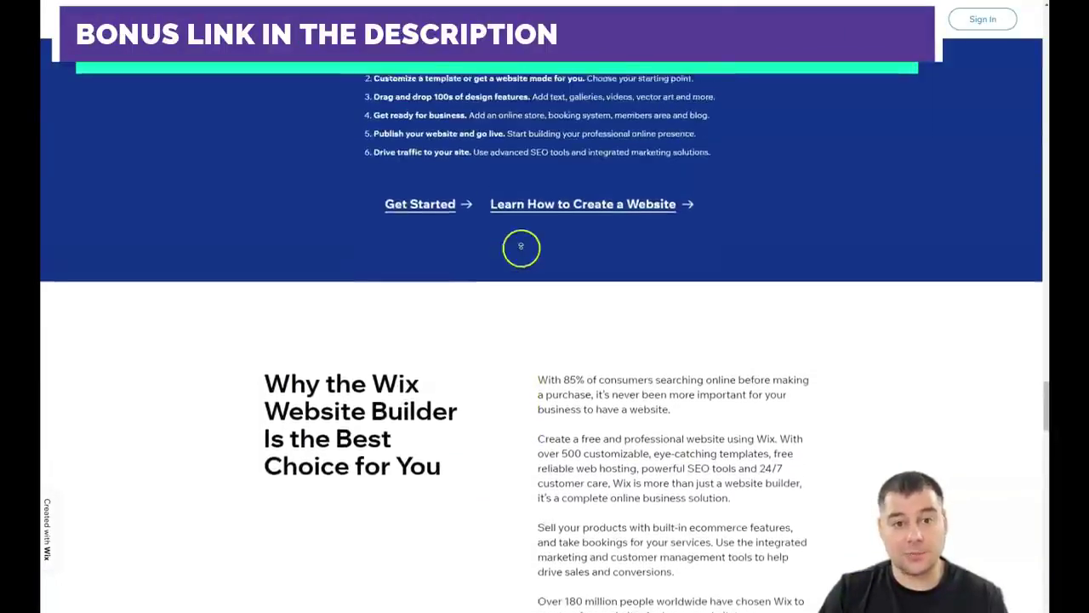
pyautogui.scroll(5, 522, 245)
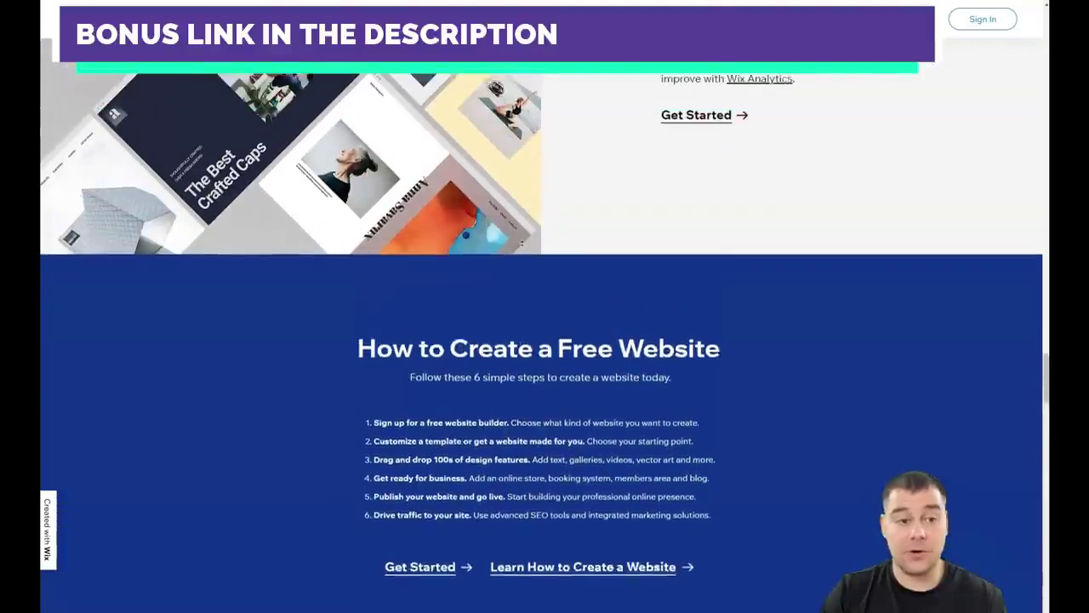
pyautogui.scroll(7, 525, 240)
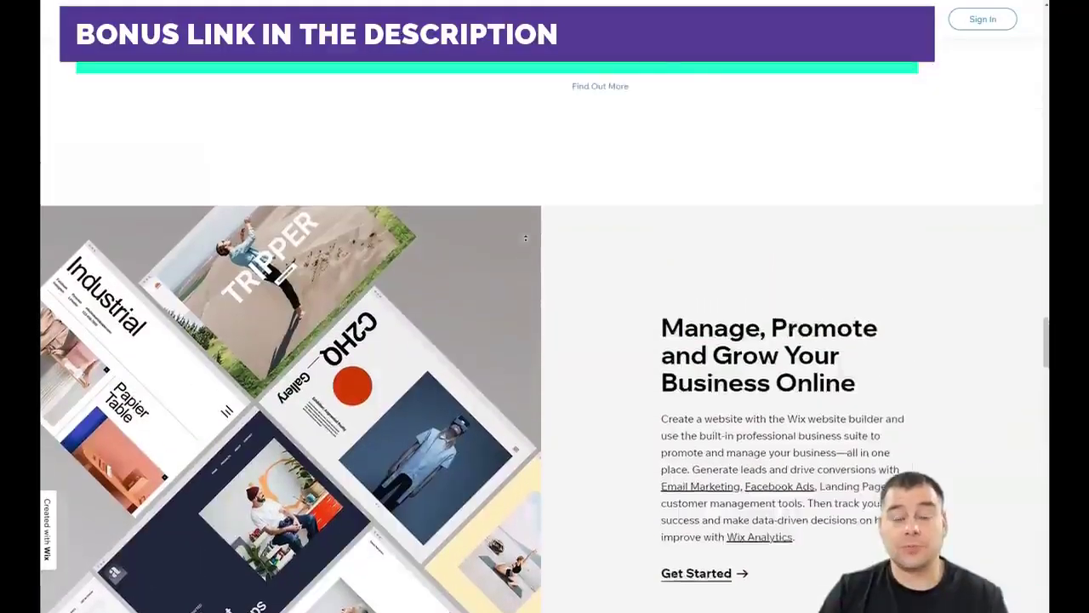
pyautogui.scroll(8, 527, 235)
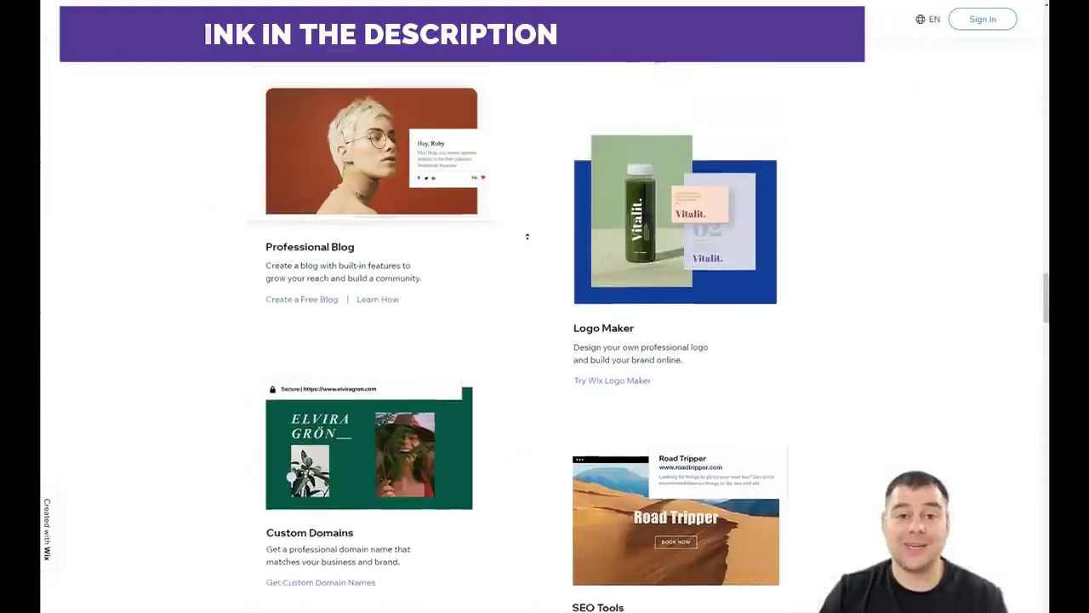
pyautogui.scroll(8, 527, 235)
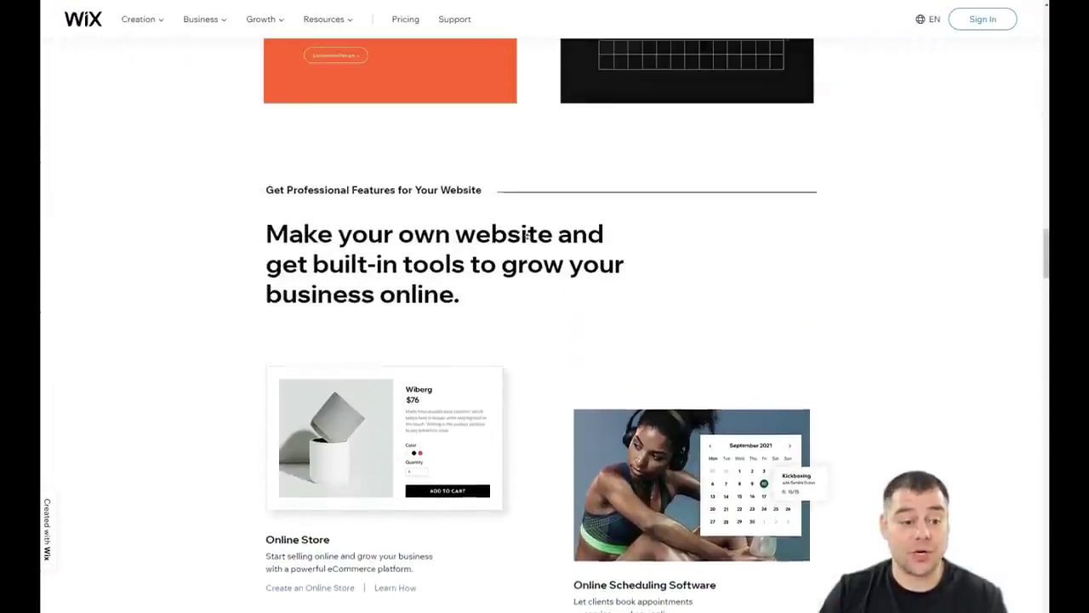
pyautogui.scroll(8, 527, 236)
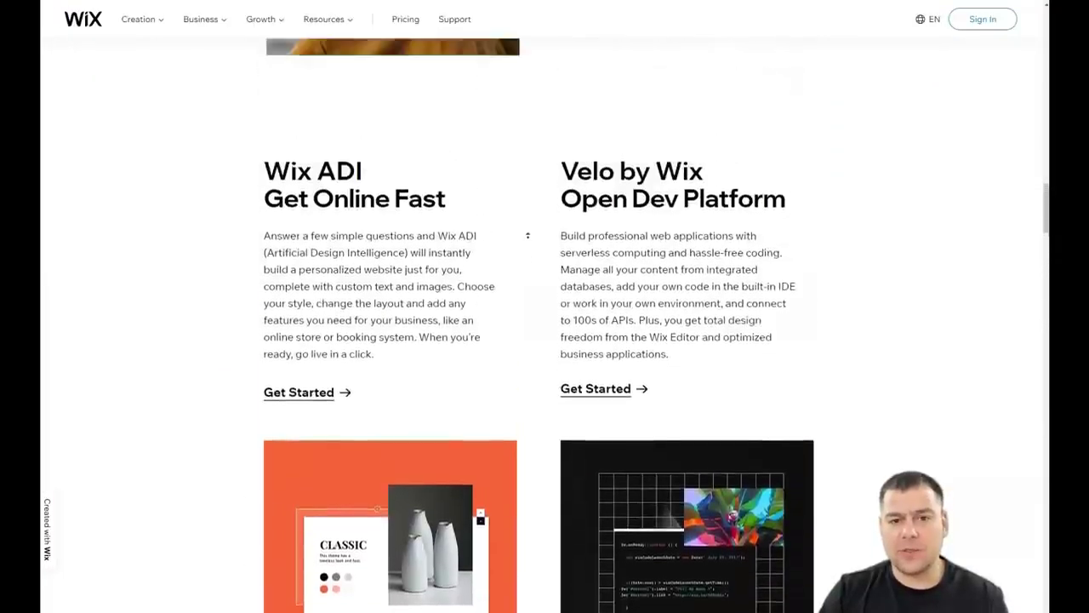
pyautogui.scroll(14, 533, 223)
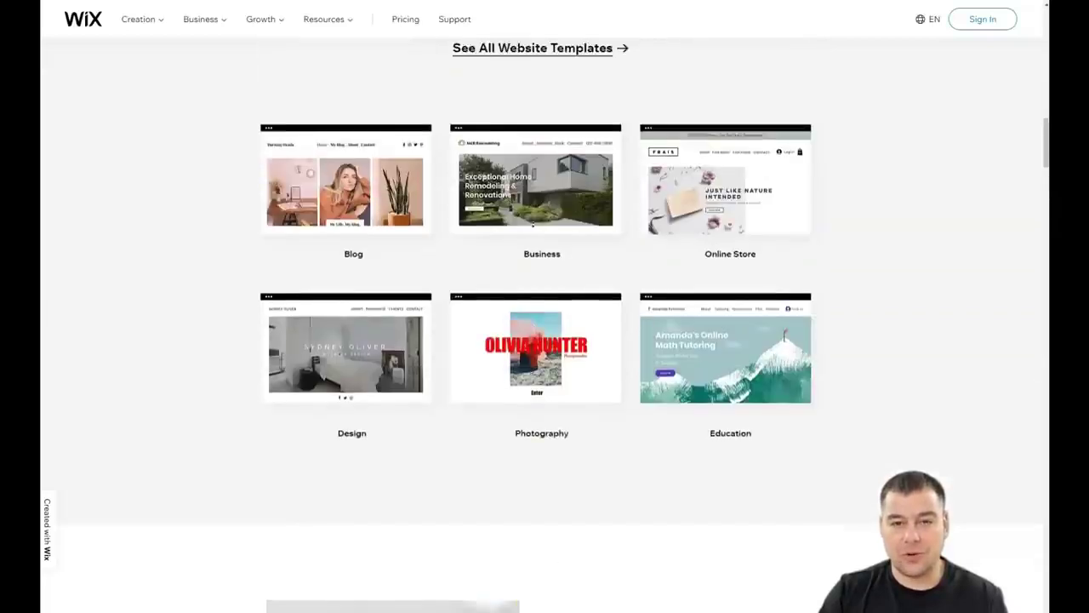
pyautogui.scroll(14, 534, 224)
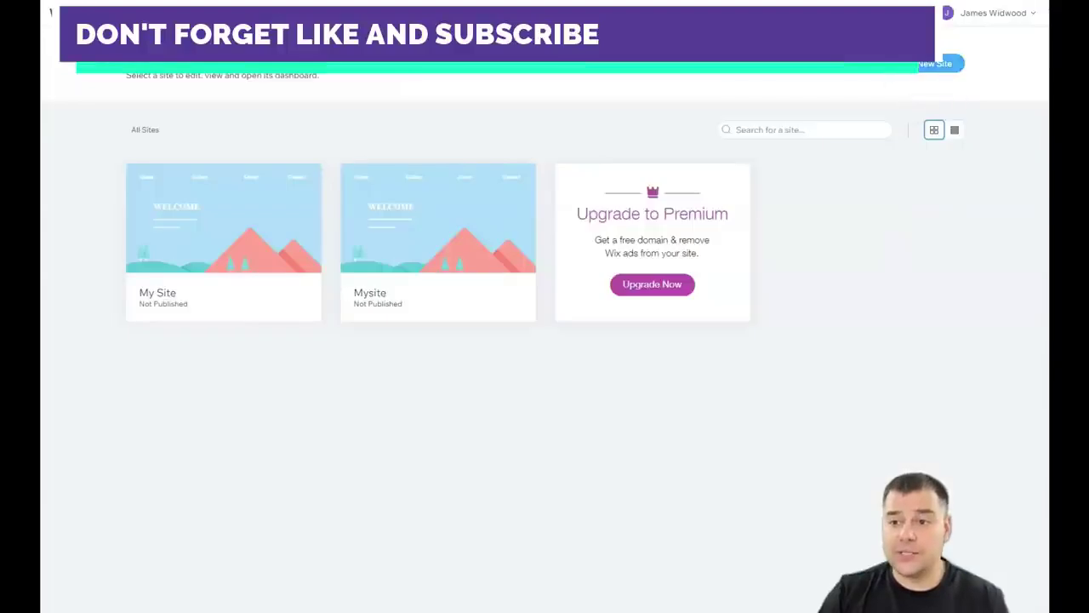
# Step: Create a new site with Other as the kind of website, and choose to build it in the Editor from a template
pyautogui.click(895, 64)
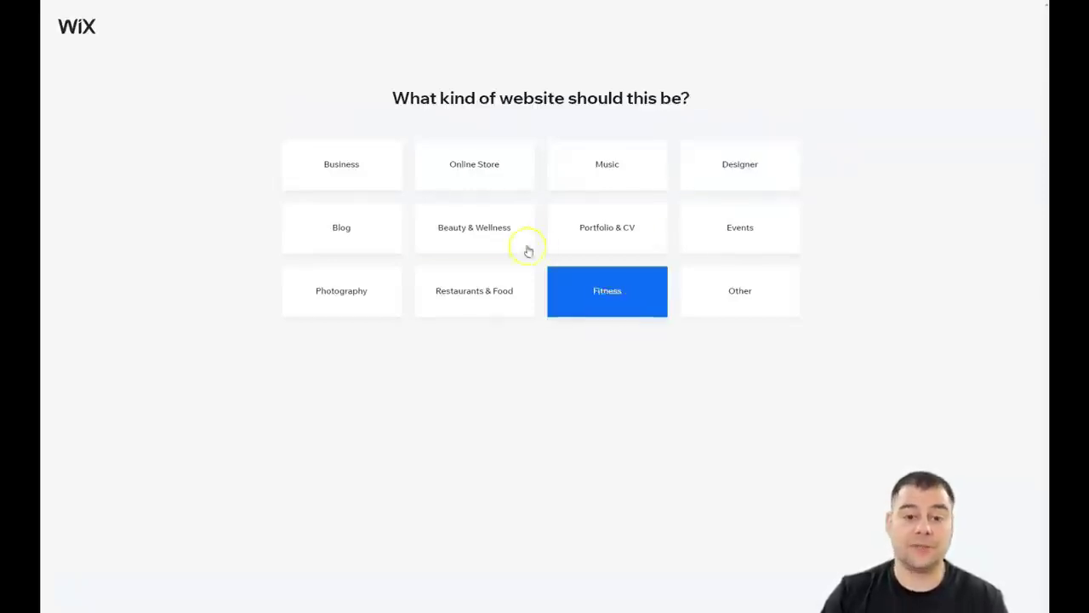
pyautogui.click(735, 296)
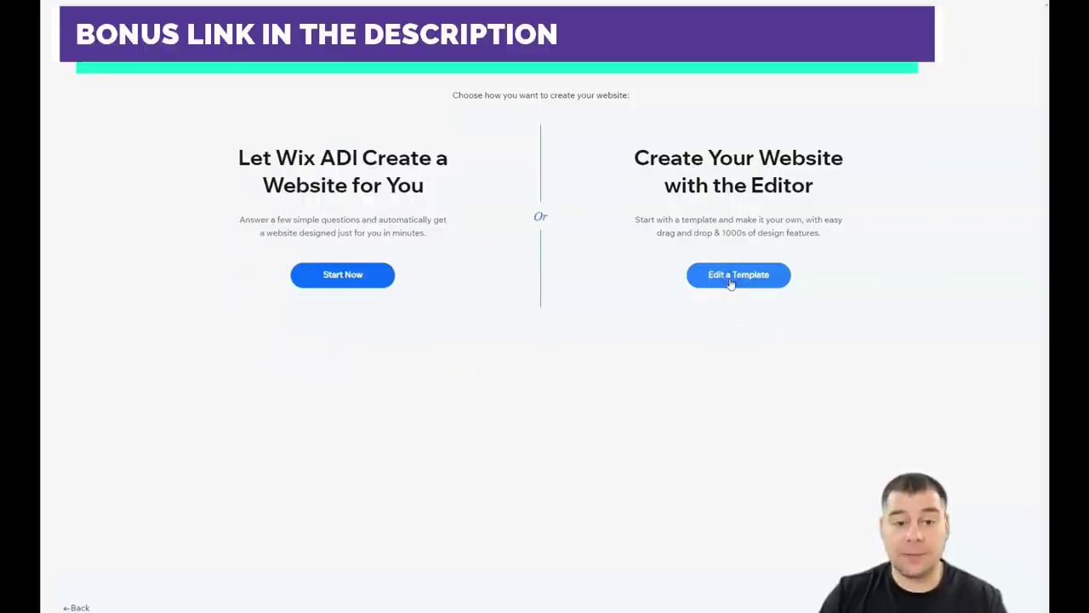
pyautogui.click(730, 281)
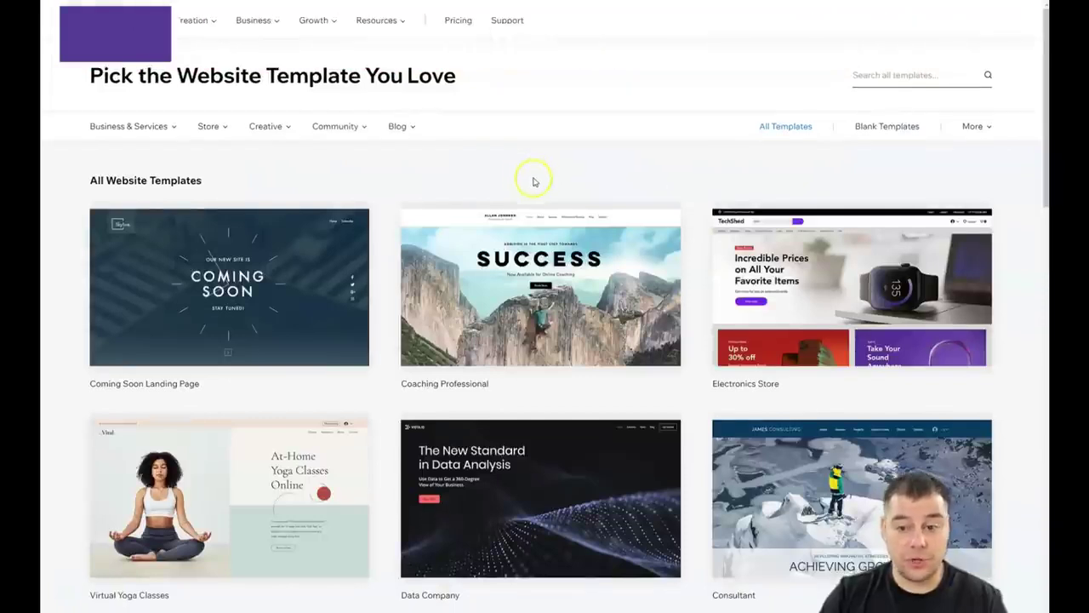
# Step: Look through the website template categories and display the Blank Templates collection to examine its layouts
pyautogui.moveTo(172, 131)
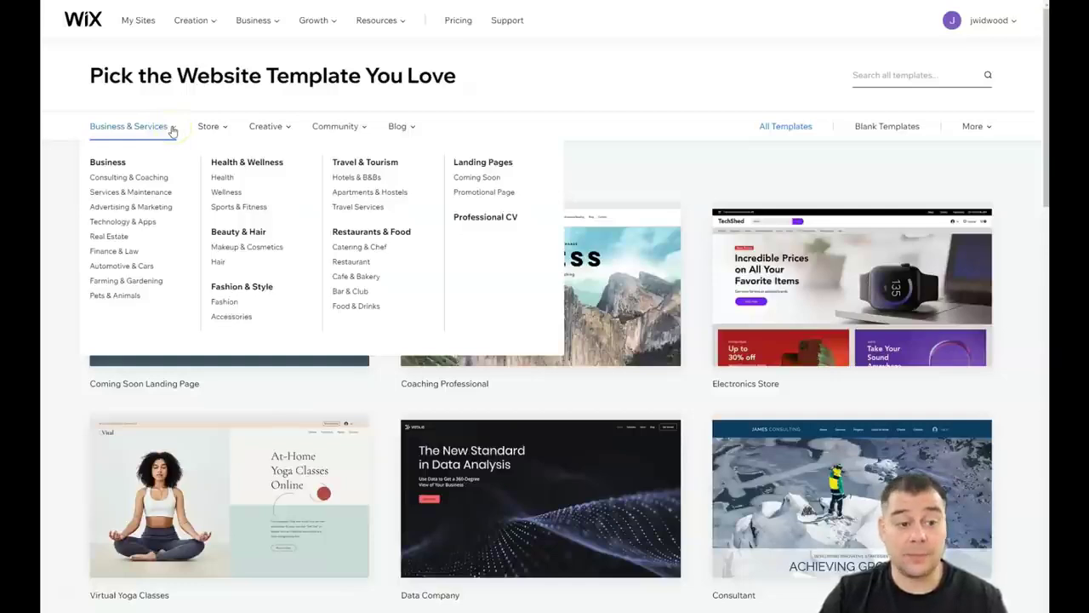
pyautogui.moveTo(220, 132)
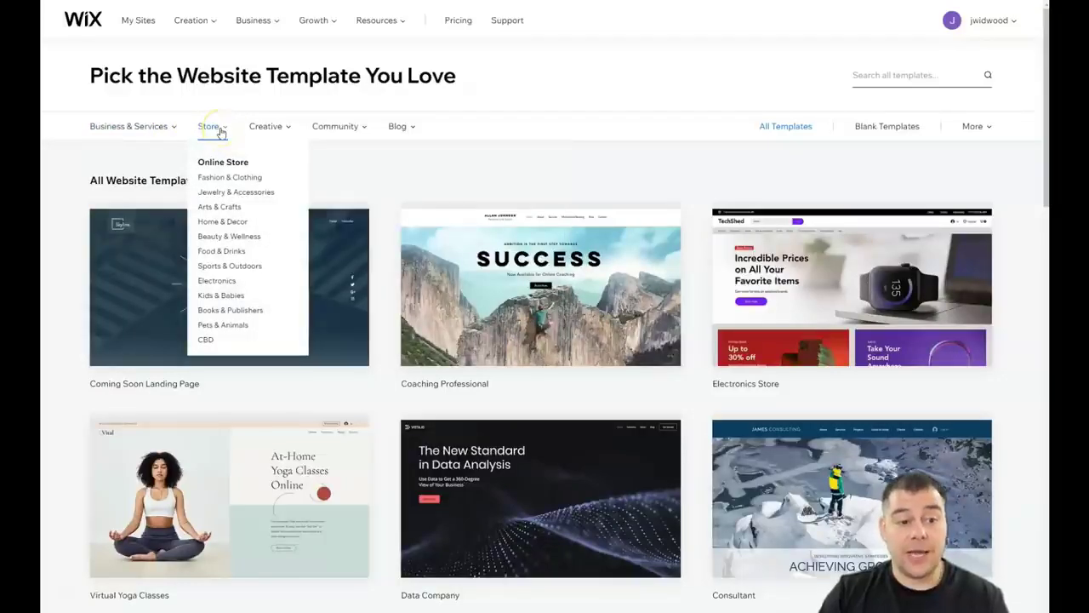
pyautogui.moveTo(269, 128)
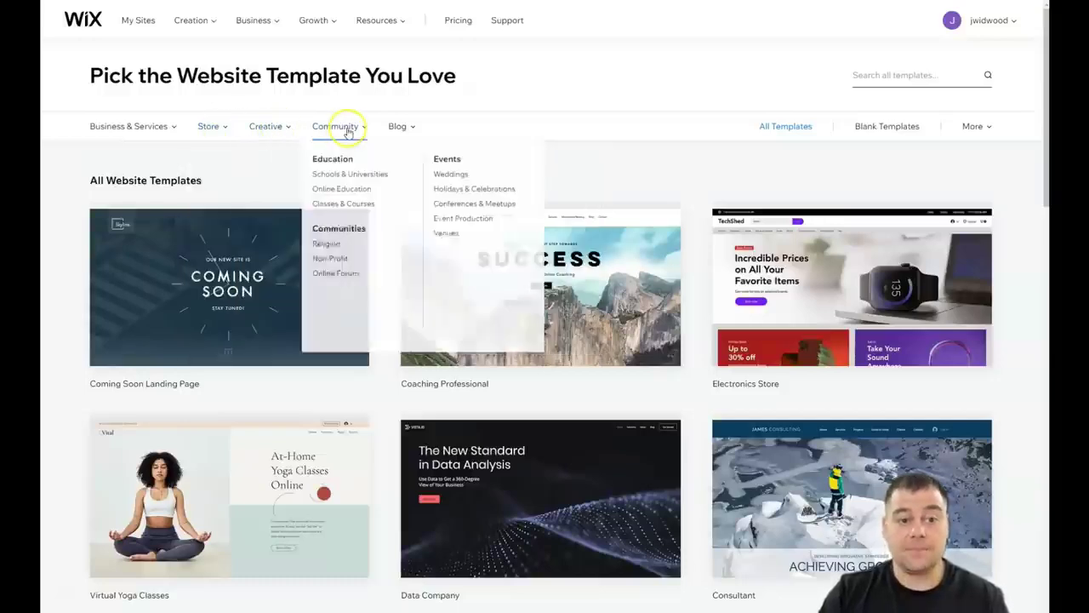
pyautogui.moveTo(567, 313)
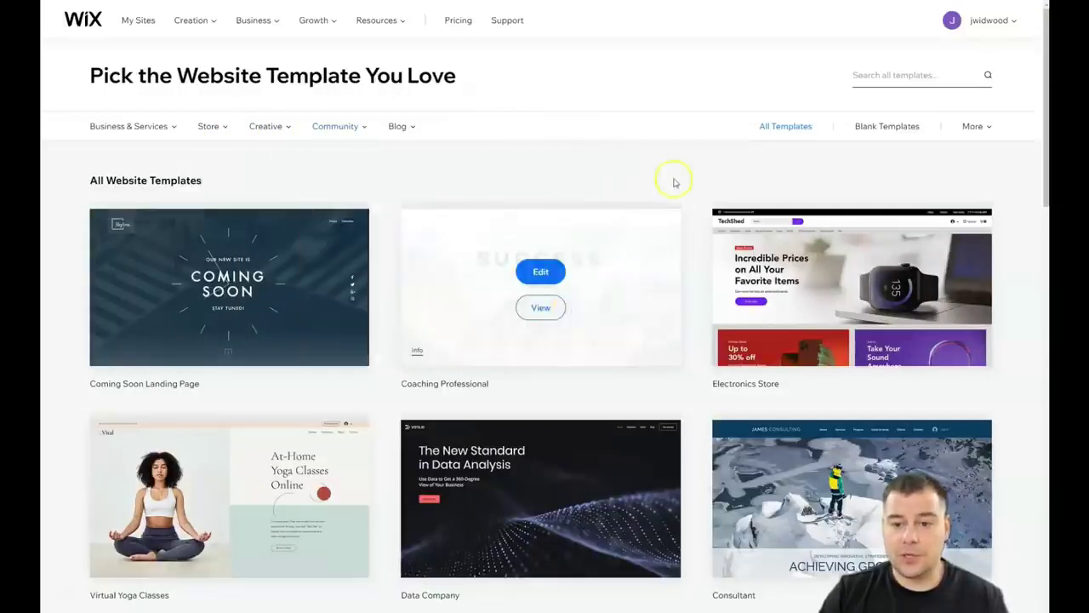
pyautogui.click(872, 128)
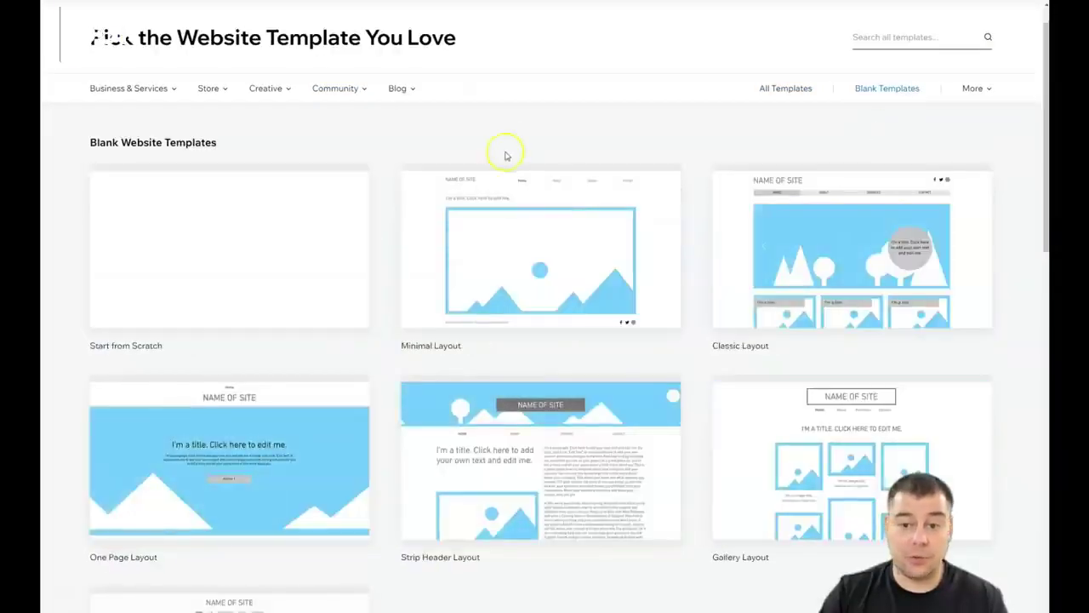
pyautogui.moveTo(443, 264)
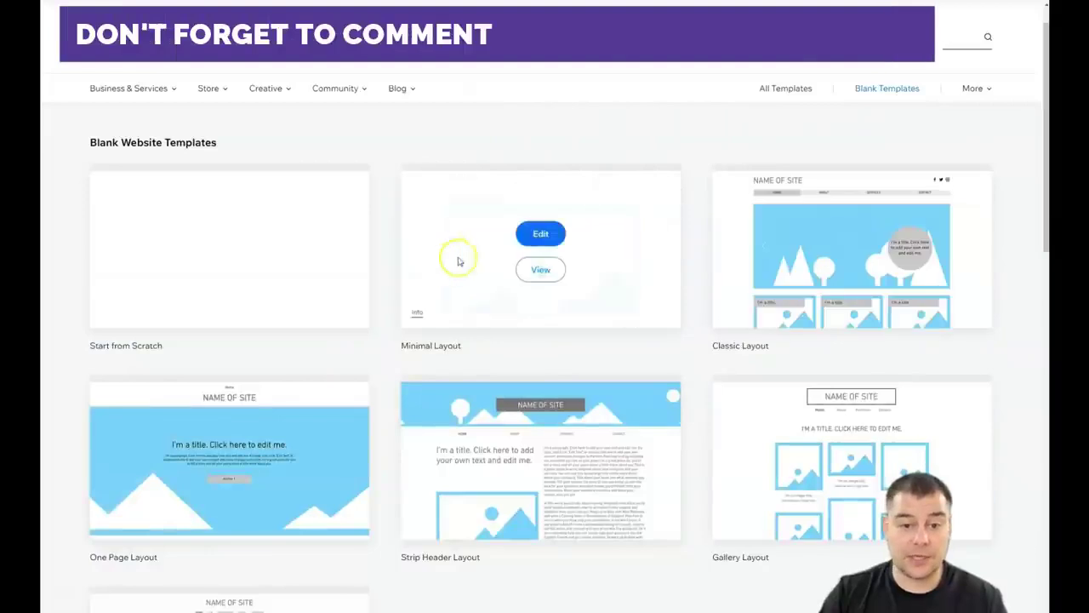
pyautogui.scroll(-3, 503, 251)
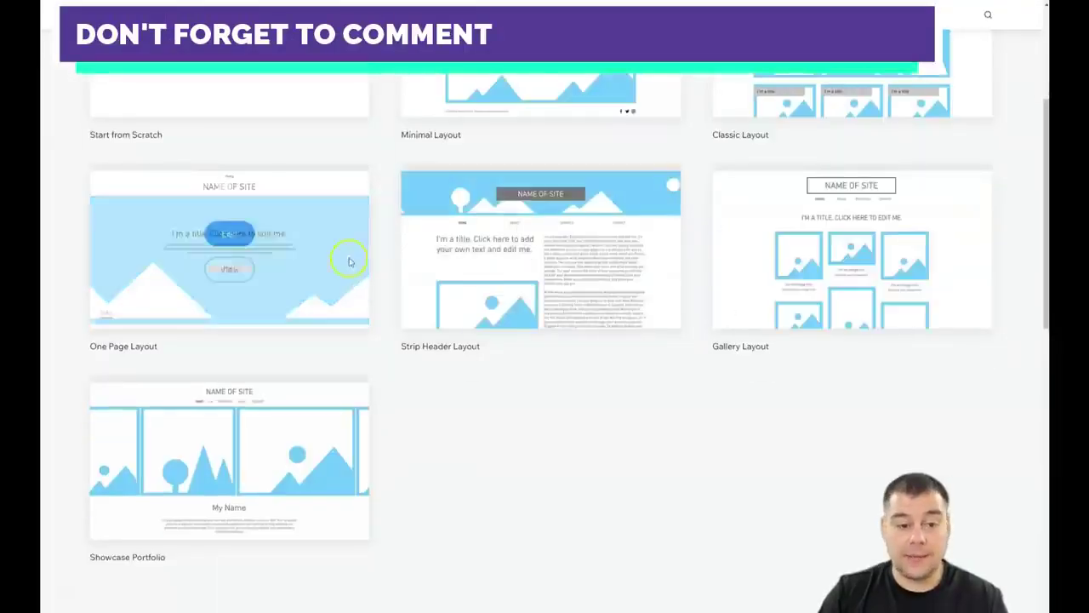
# Step: Display all website templates and examine the designs on the first page of results
pyautogui.scroll(3, 344, 267)
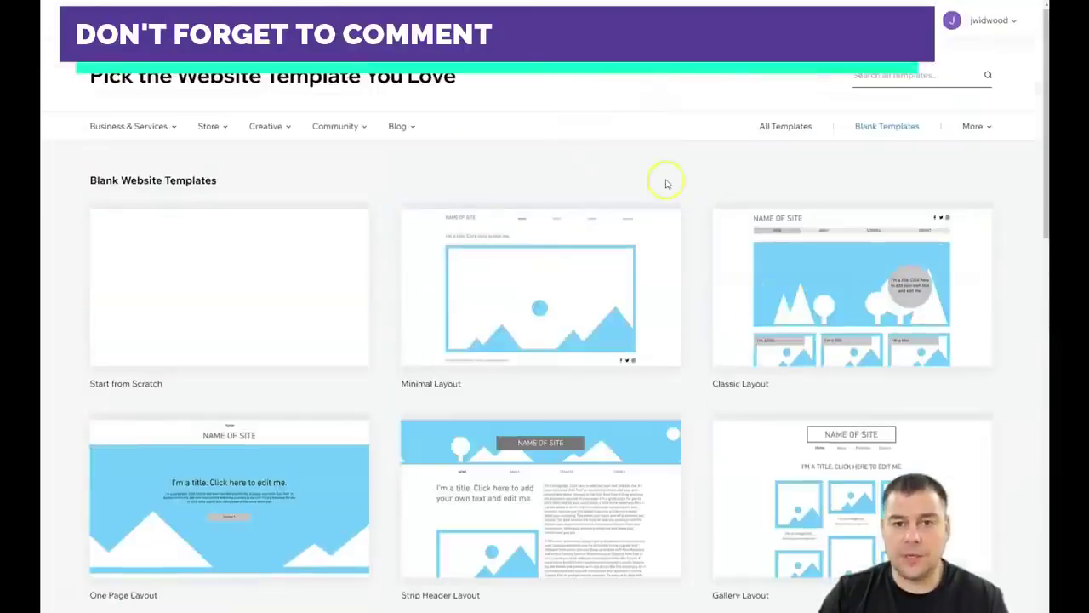
pyautogui.click(770, 131)
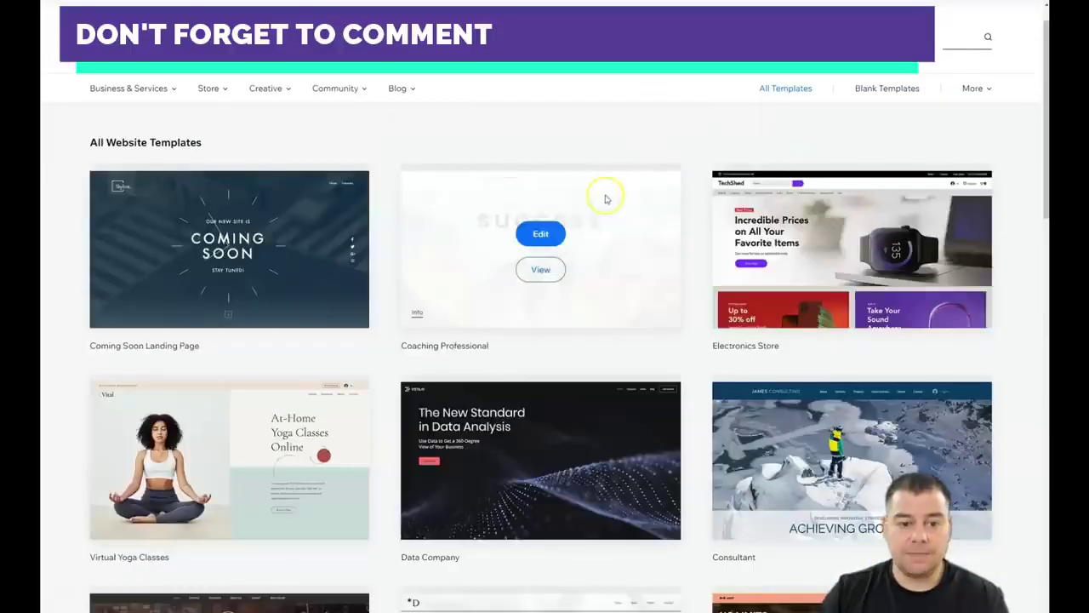
pyautogui.scroll(-3, 642, 279)
pyautogui.scroll(-3, 642, 279)
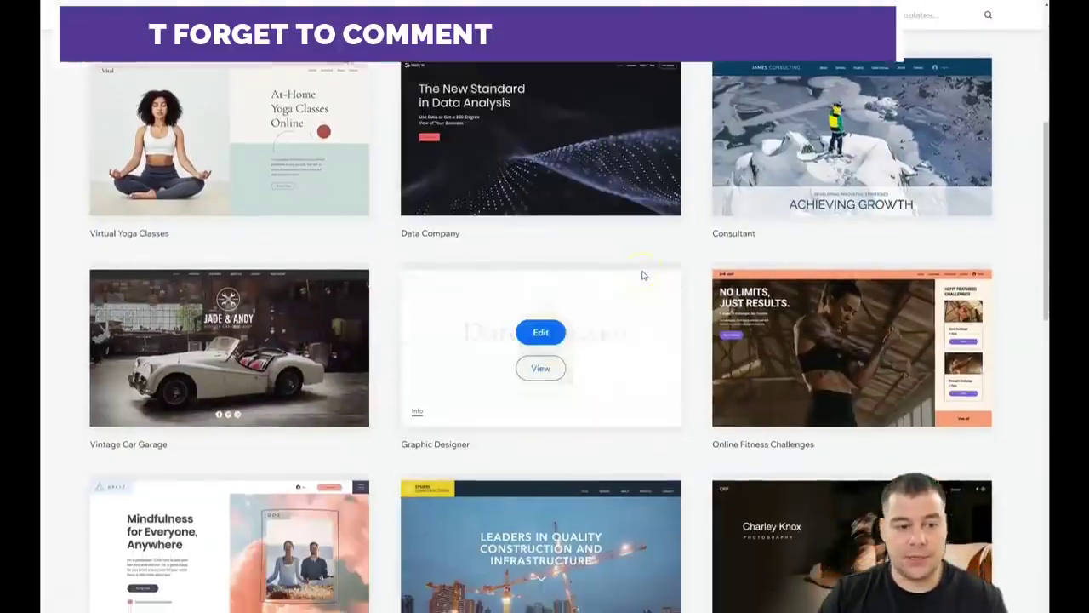
pyautogui.scroll(-2, 644, 268)
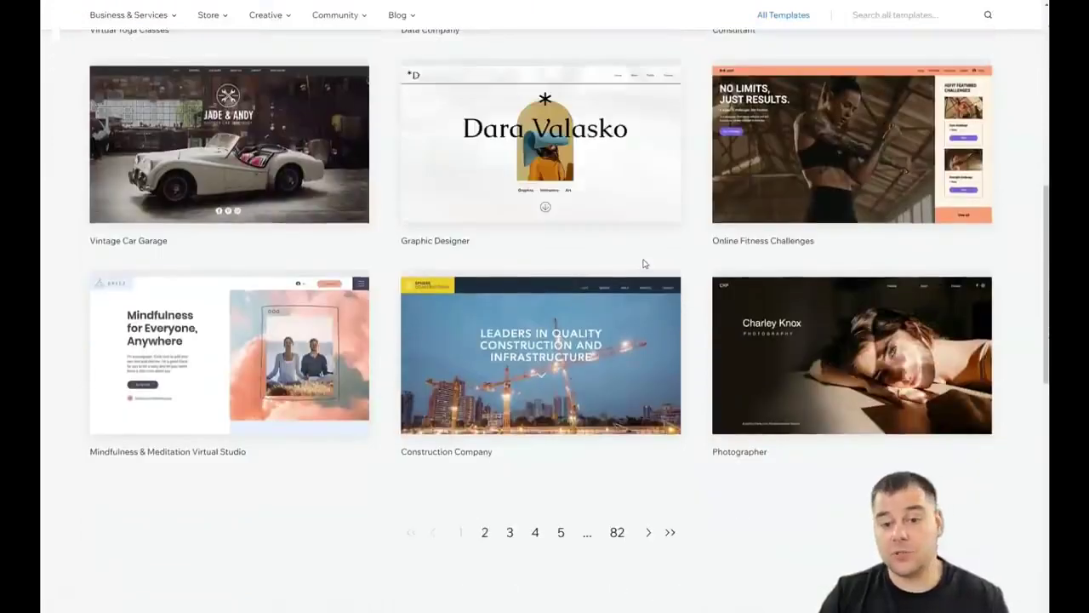
pyautogui.click(650, 254)
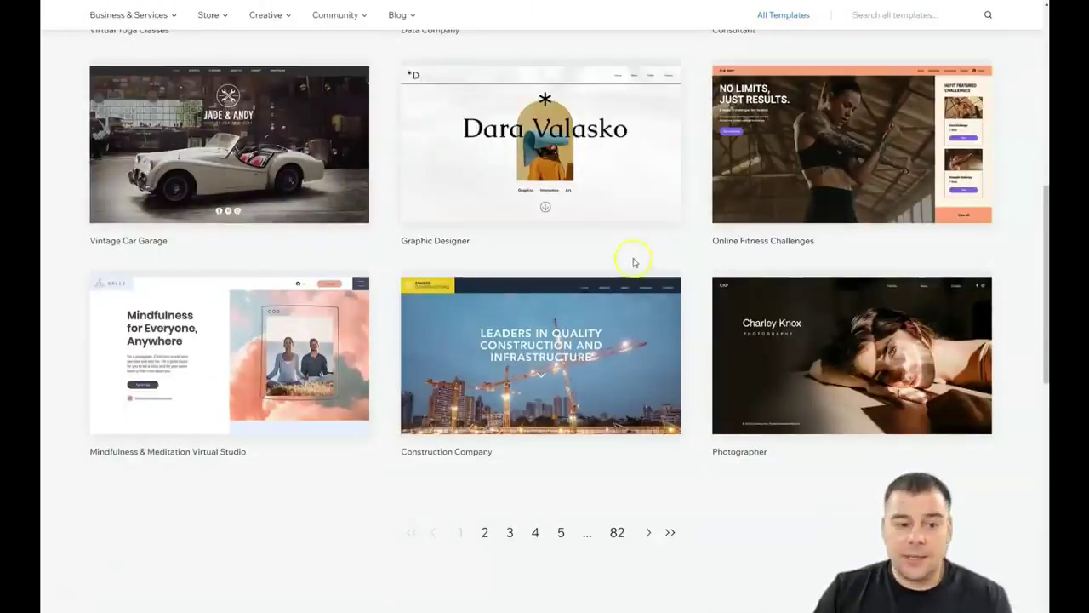
pyautogui.scroll(5, 633, 262)
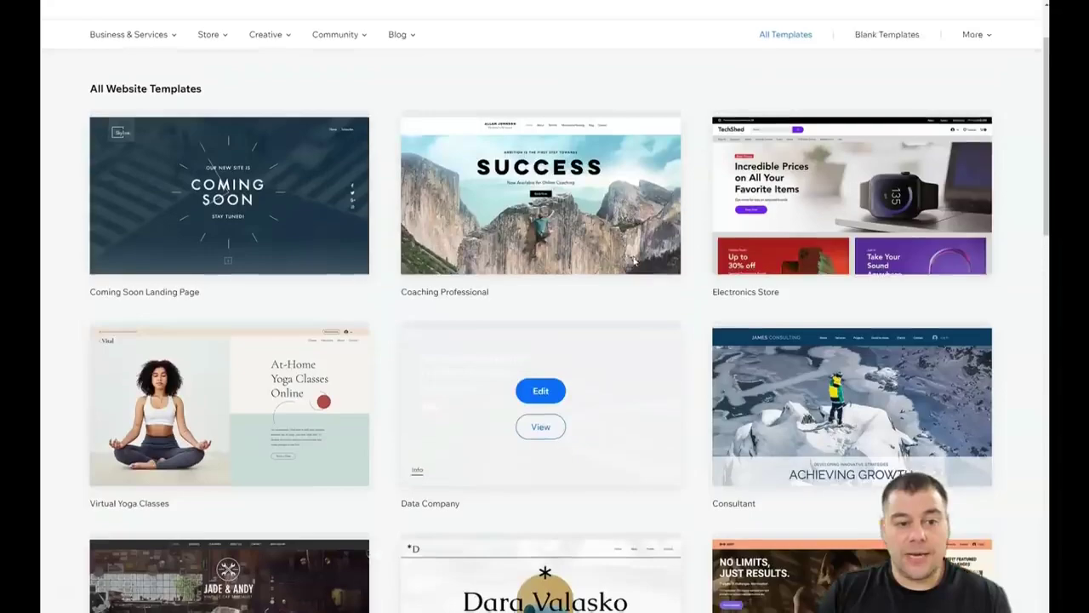
pyautogui.scroll(2, 633, 262)
pyautogui.scroll(-6, 633, 260)
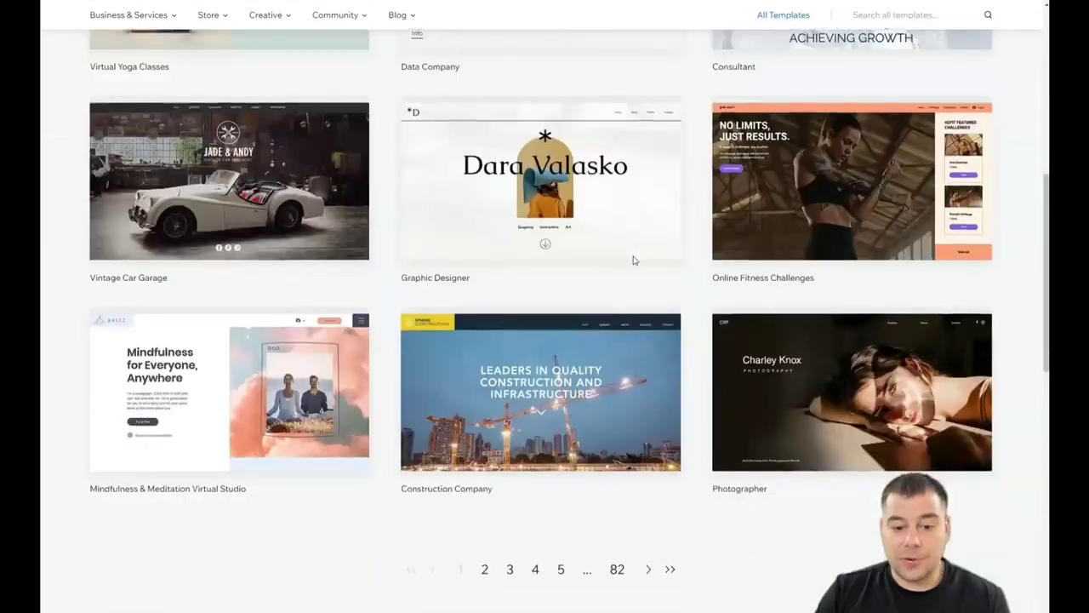
pyautogui.scroll(-2, 633, 260)
# Step: Go to page 2 of the website templates and look through its designs
pyautogui.click(524, 344)
pyautogui.click(485, 413)
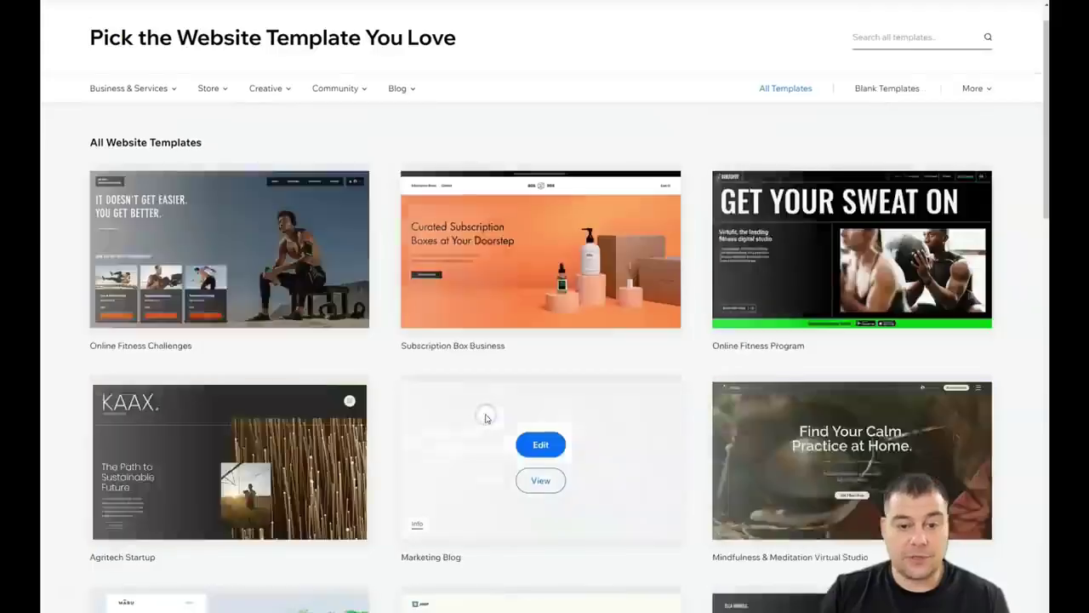
pyautogui.scroll(-4, 549, 290)
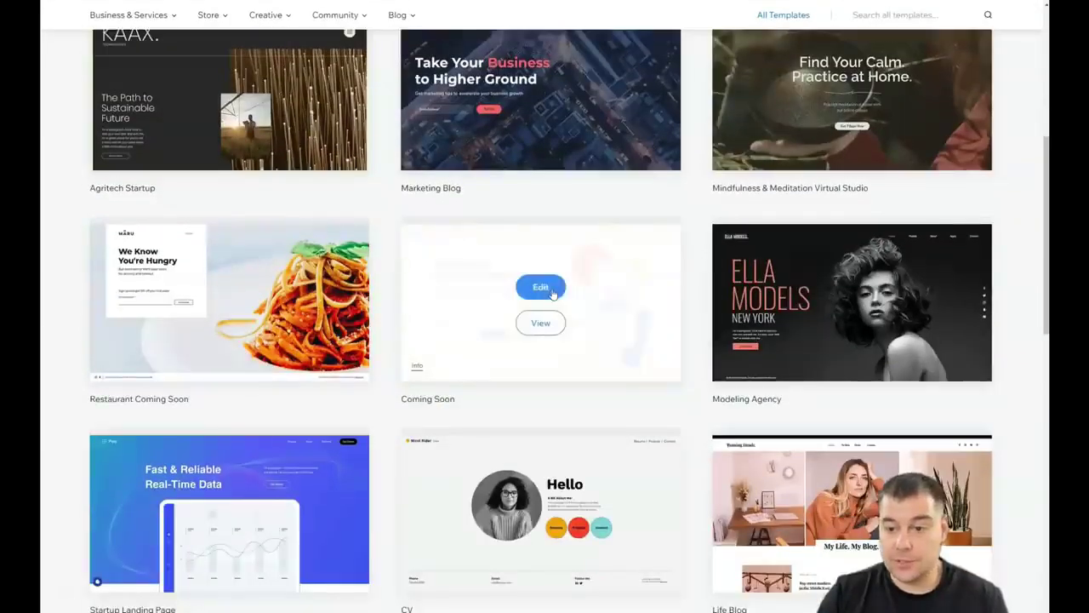
pyautogui.scroll(-3, 664, 279)
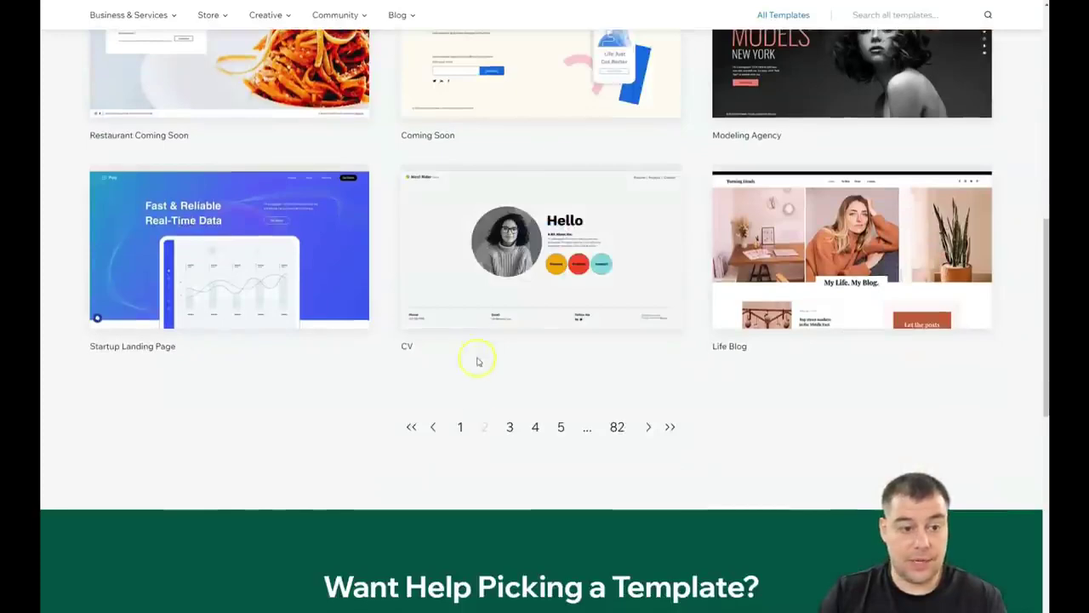
# Step: Go to page 3 of the website templates and open the Webinar Landing Page template for editing
pyautogui.click(510, 428)
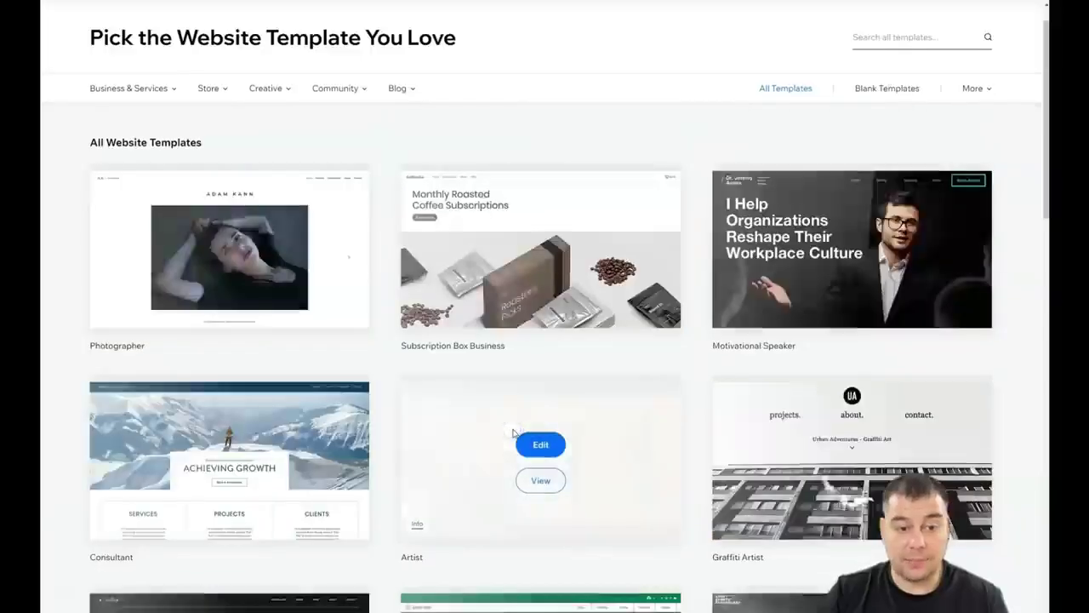
pyautogui.scroll(-1, 582, 357)
pyautogui.scroll(-2, 581, 358)
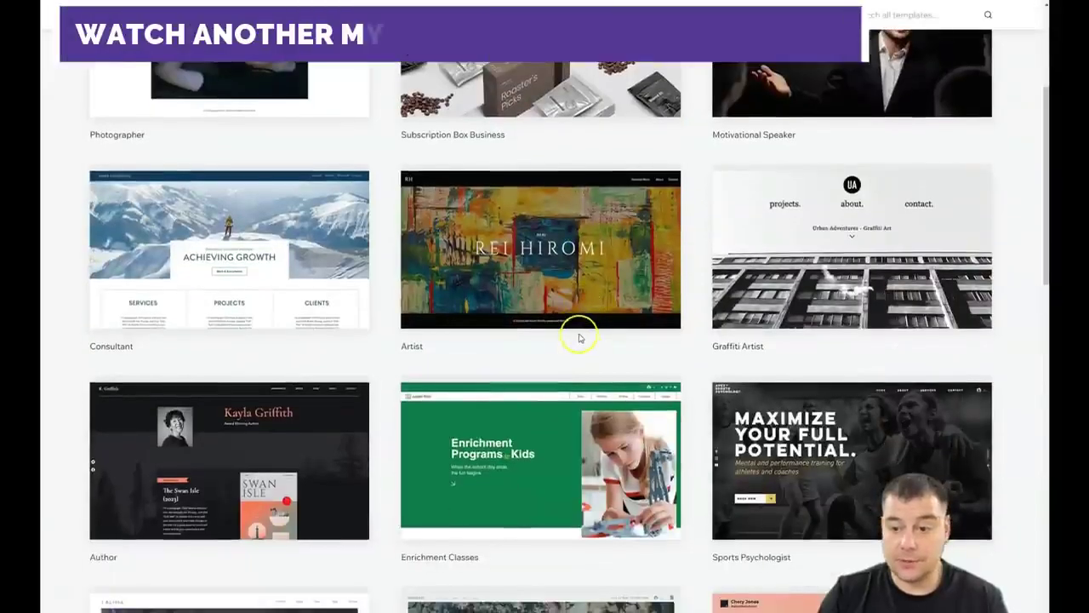
pyautogui.moveTo(564, 270)
pyautogui.scroll(-3, 571, 307)
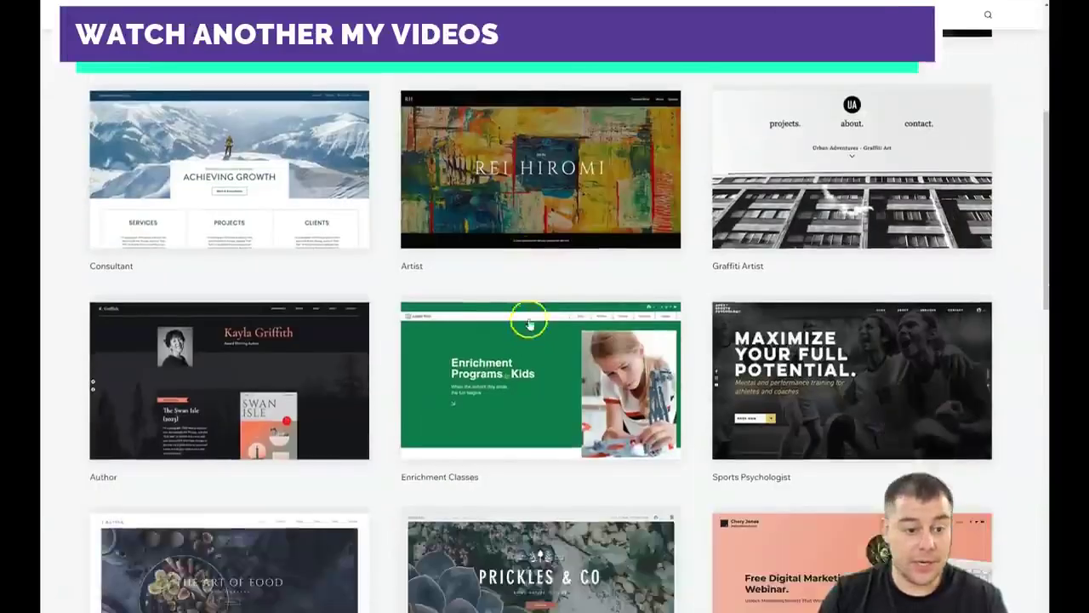
pyautogui.scroll(-1, 571, 306)
pyautogui.moveTo(846, 271)
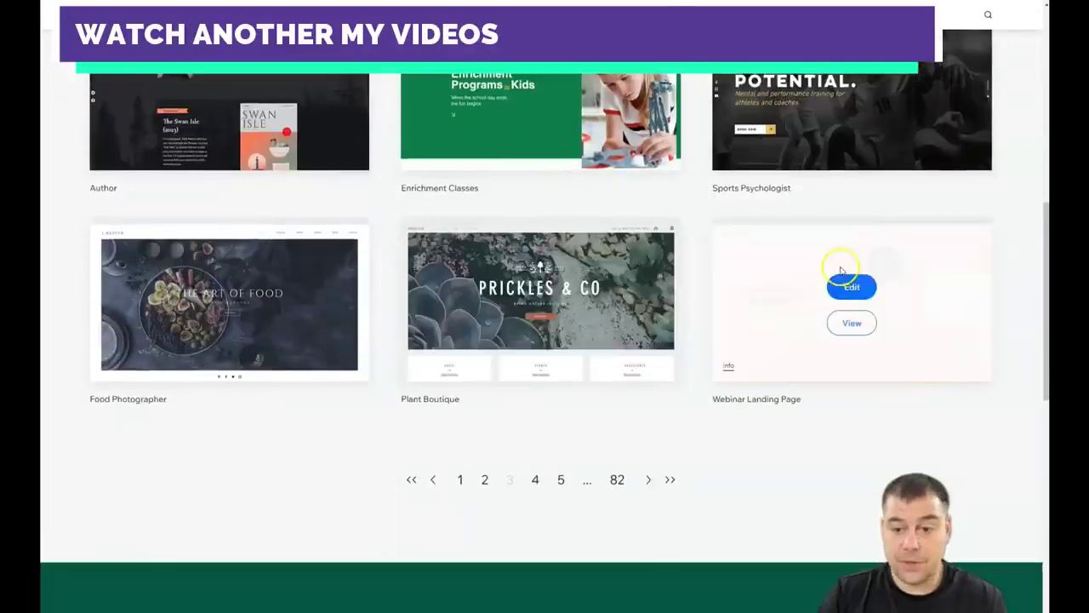
pyautogui.click(851, 287)
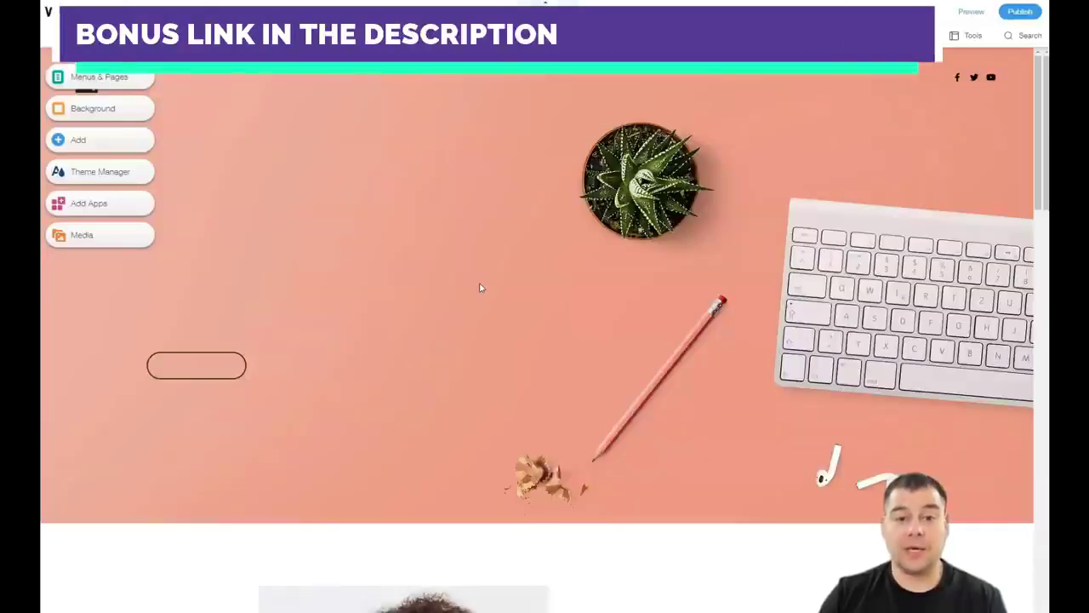
# Step: Close the floating editing toolbar and examine the webinar page in the mobile view
pyautogui.click(490, 274)
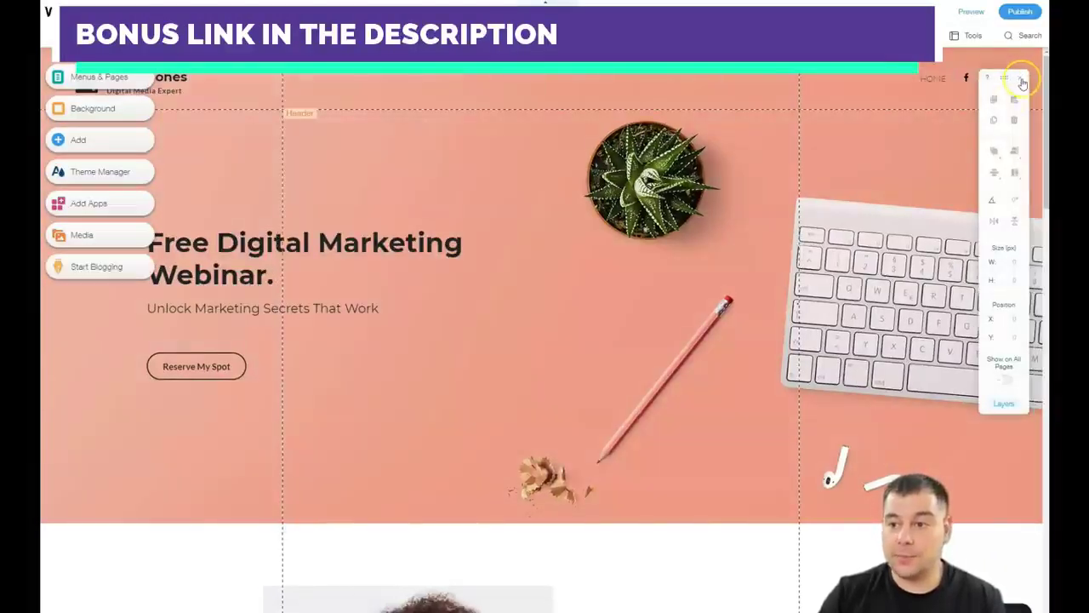
pyautogui.click(1023, 77)
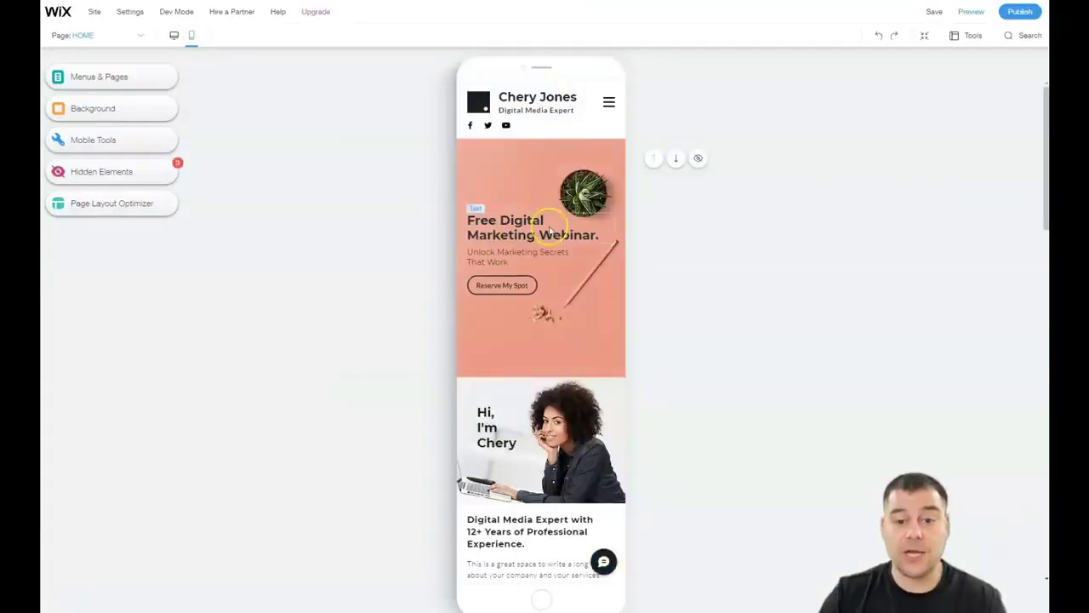
pyautogui.scroll(-5, 549, 229)
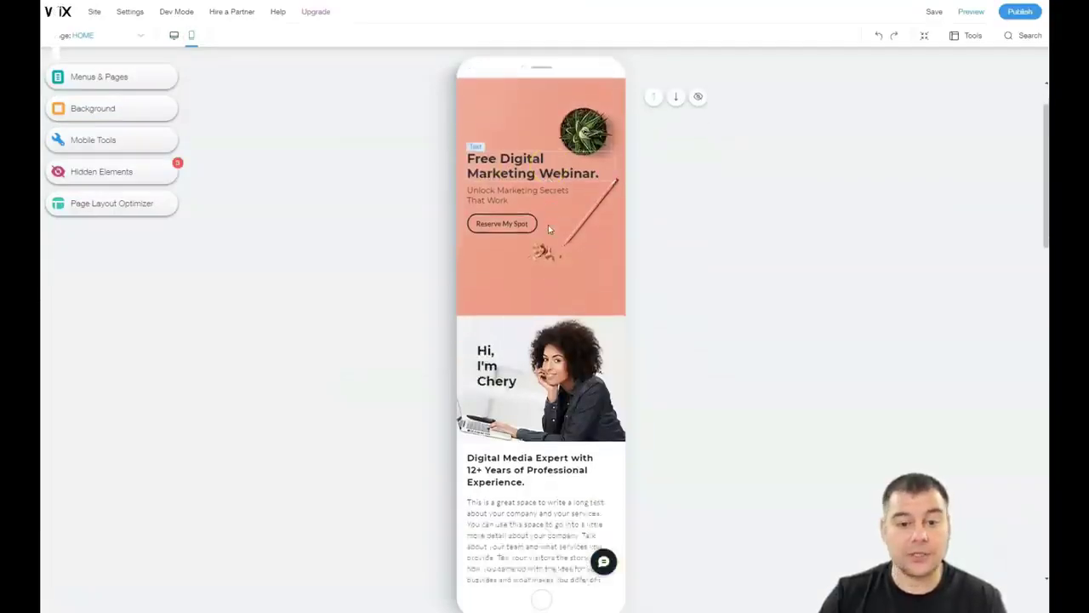
pyautogui.scroll(5, 548, 225)
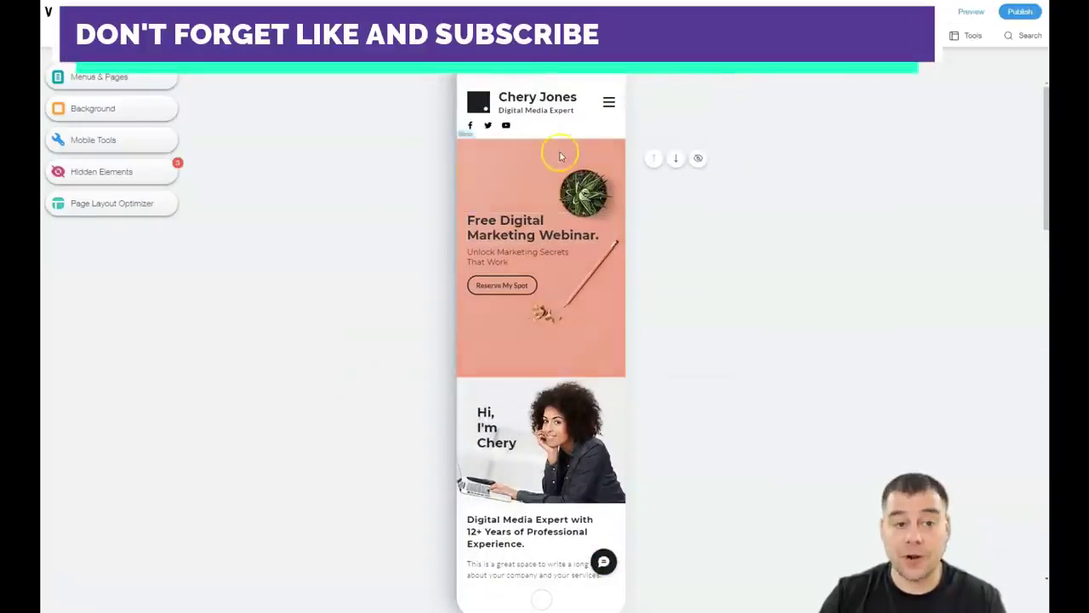
# Step: Return to the desktop view and look through the site's save, preview, publish and history options
pyautogui.click(546, 3)
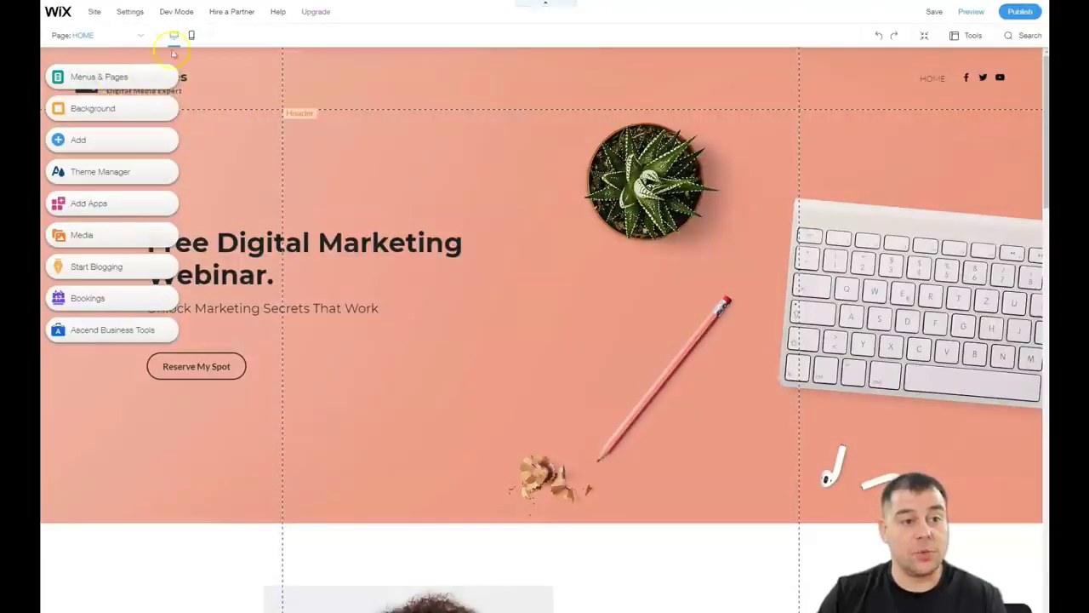
pyautogui.click(89, 14)
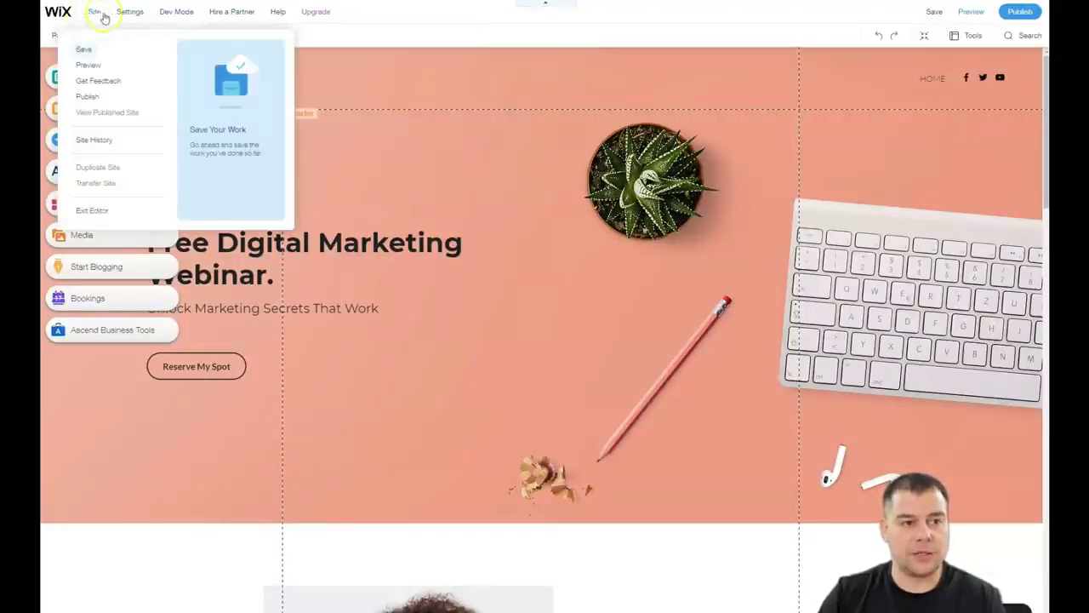
pyautogui.moveTo(109, 17)
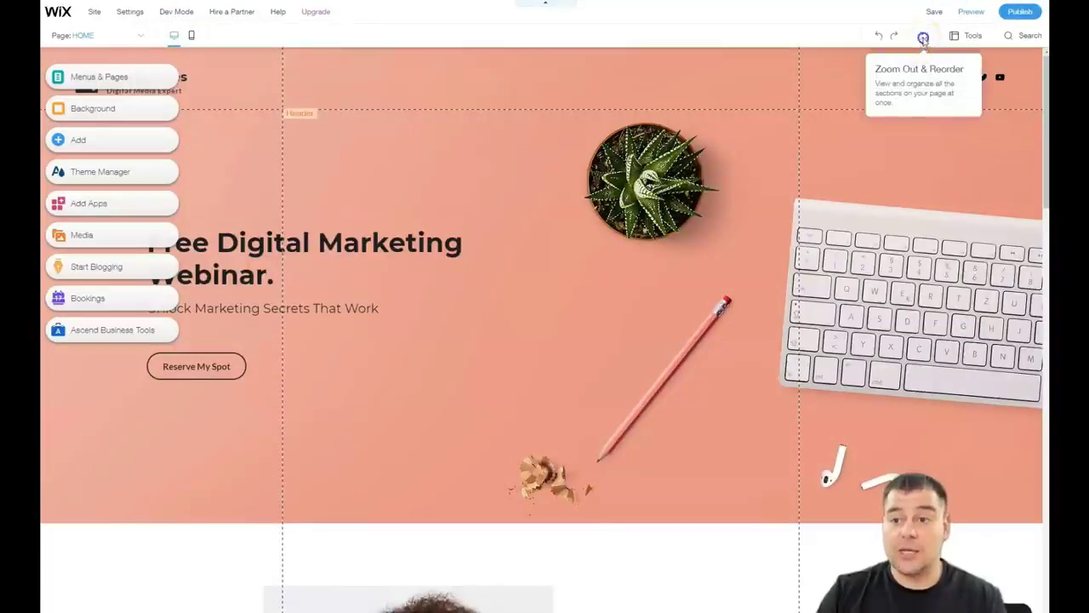
# Step: Switch the page to Zoom Out & Reorder mode and examine its sections down to the company logo strip
pyautogui.click(924, 38)
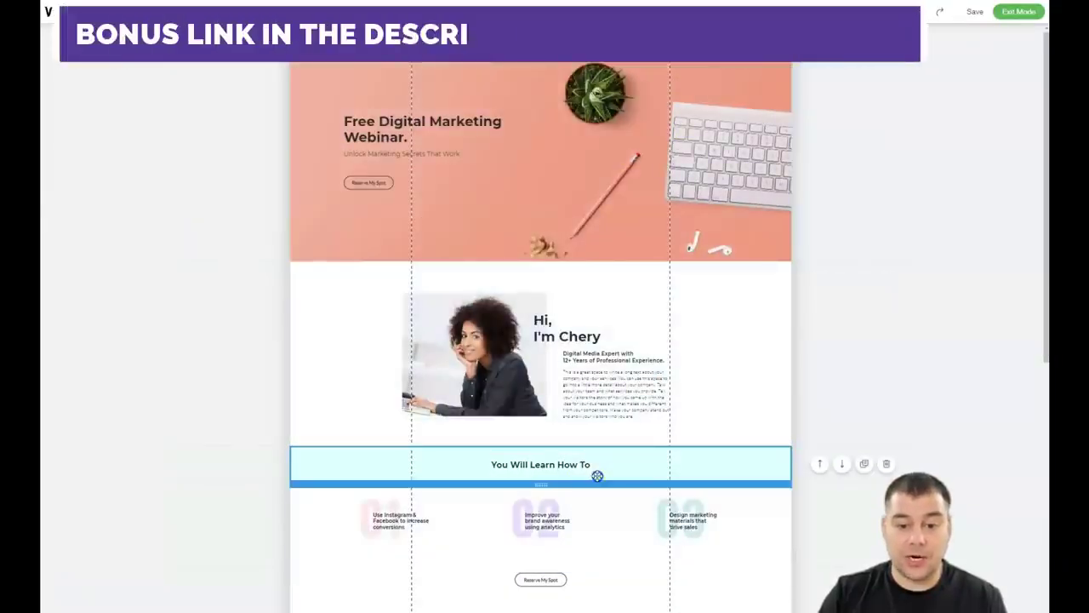
pyautogui.scroll(-3, 598, 476)
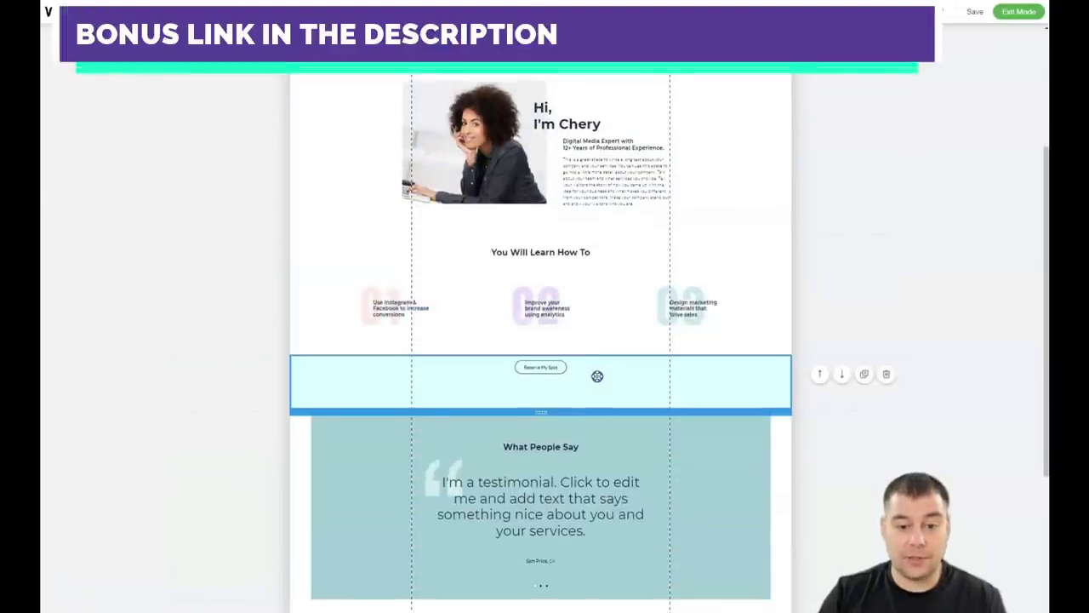
pyautogui.scroll(-2, 598, 375)
pyautogui.scroll(-2, 592, 374)
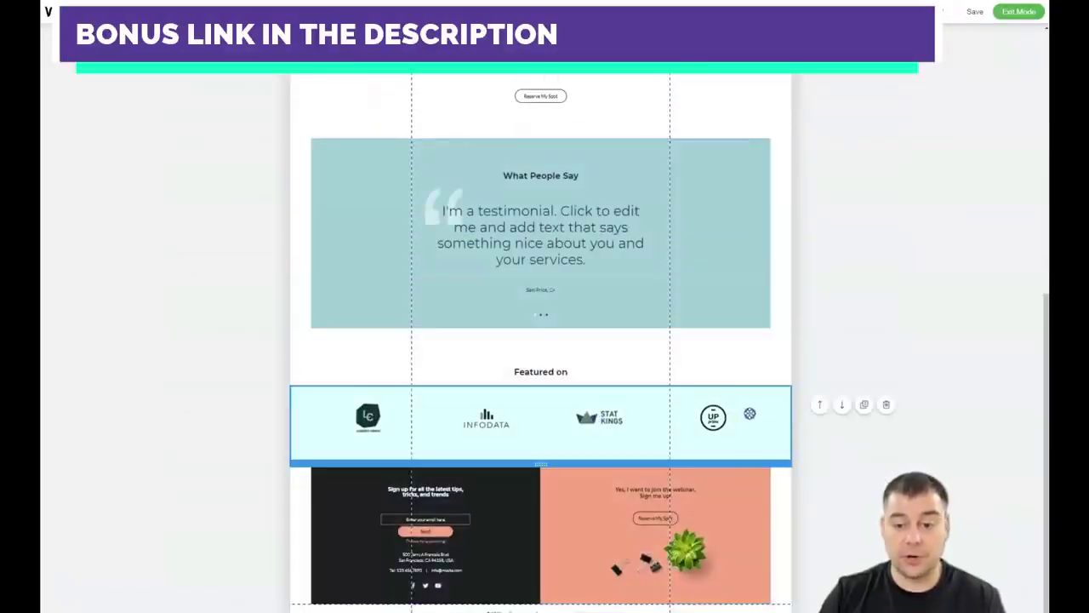
# Step: Move the company logo strip above the "Featured on" heading section and back below it
pyautogui.click(821, 407)
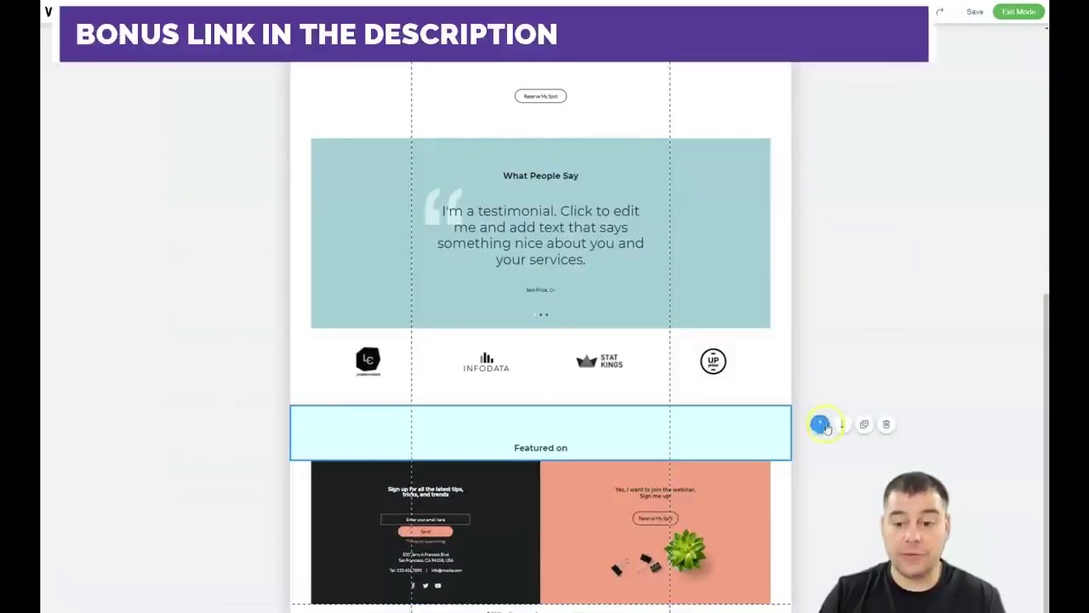
pyautogui.click(821, 424)
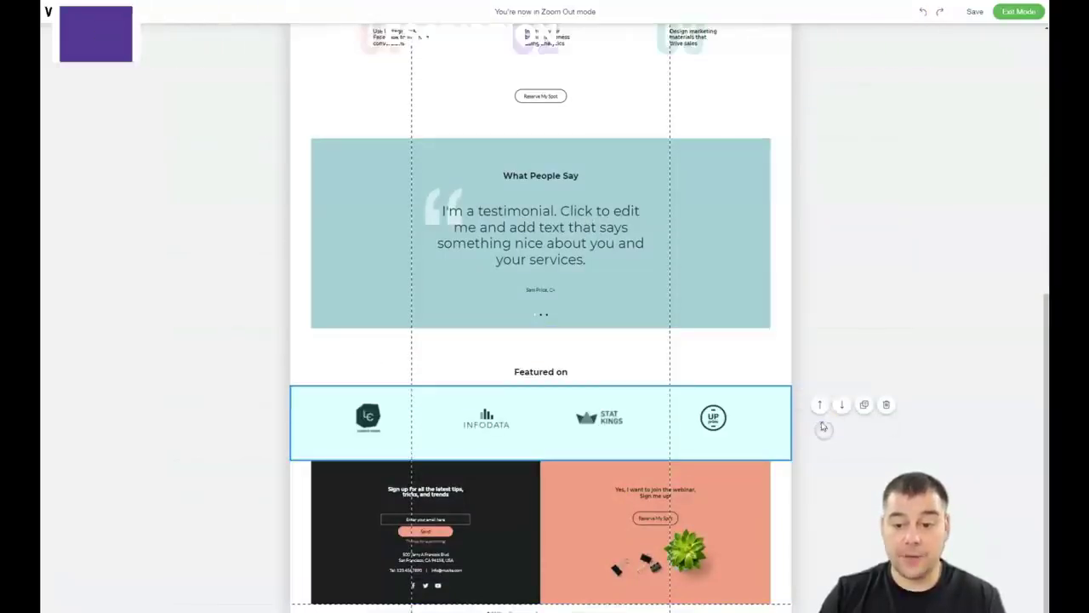
# Step: Delete the company logo strip and the "Featured on" heading section, and exit Zoom Out mode
pyautogui.click(887, 406)
pyautogui.click(885, 376)
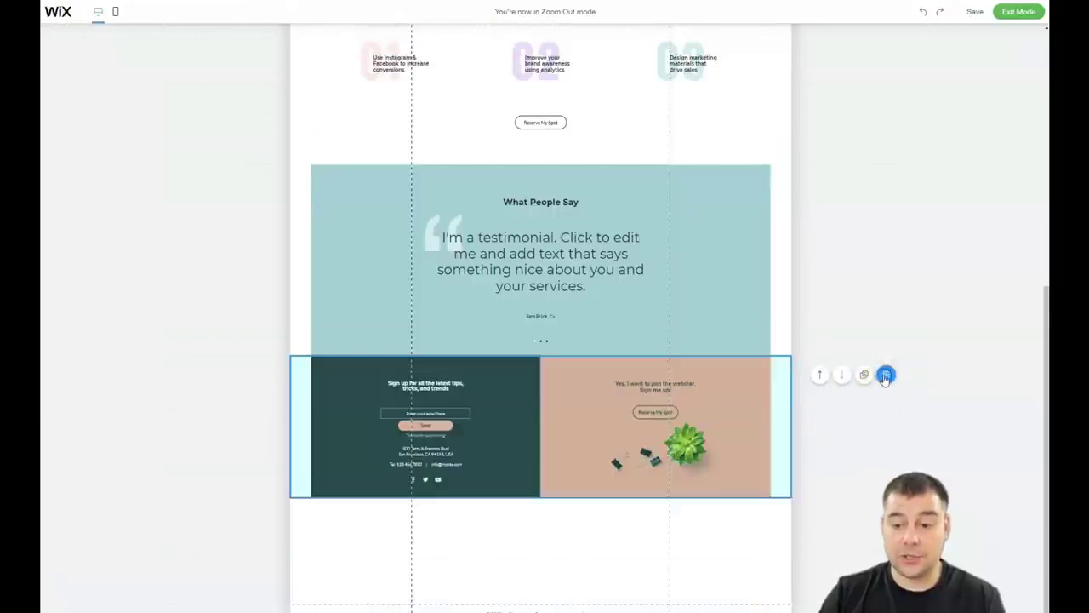
pyautogui.click(584, 345)
pyautogui.scroll(5, 582, 344)
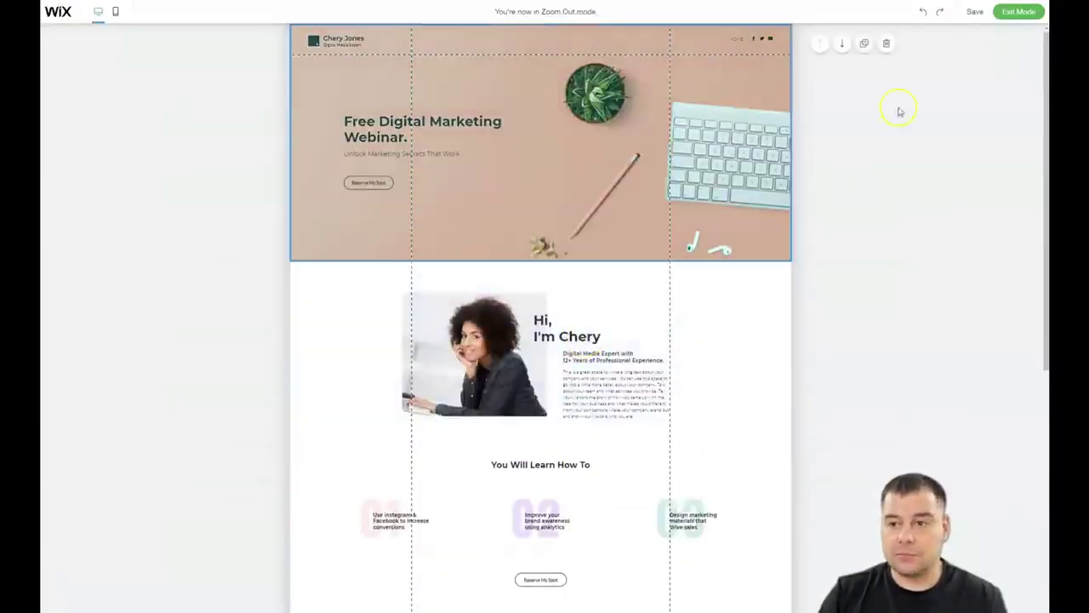
pyautogui.click(1010, 12)
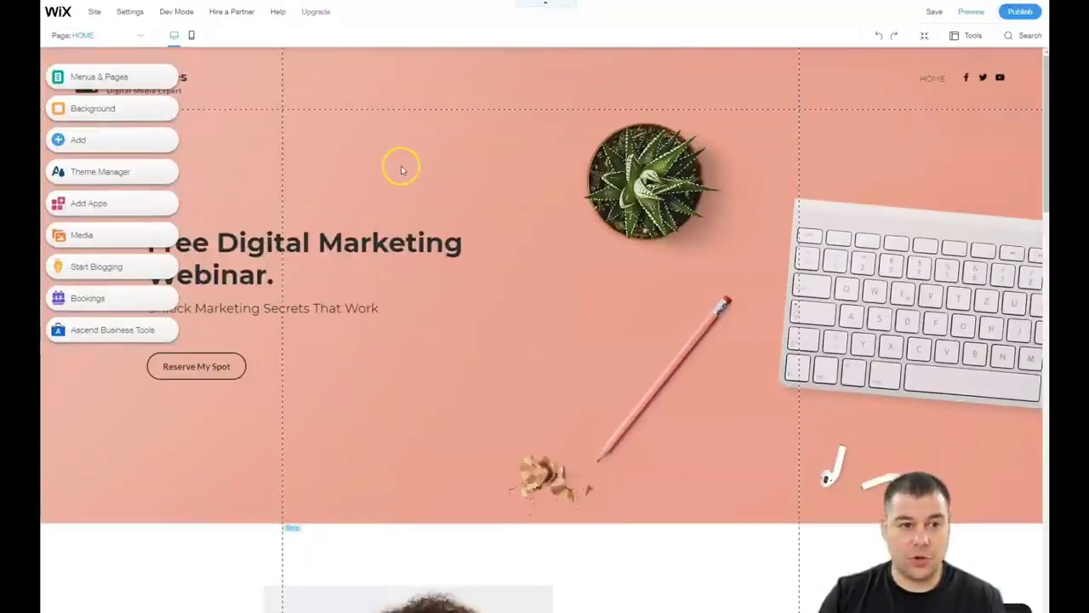
# Step: Display the site's page list while examining the home page, and bring up the options for adding a page
pyautogui.click(79, 81)
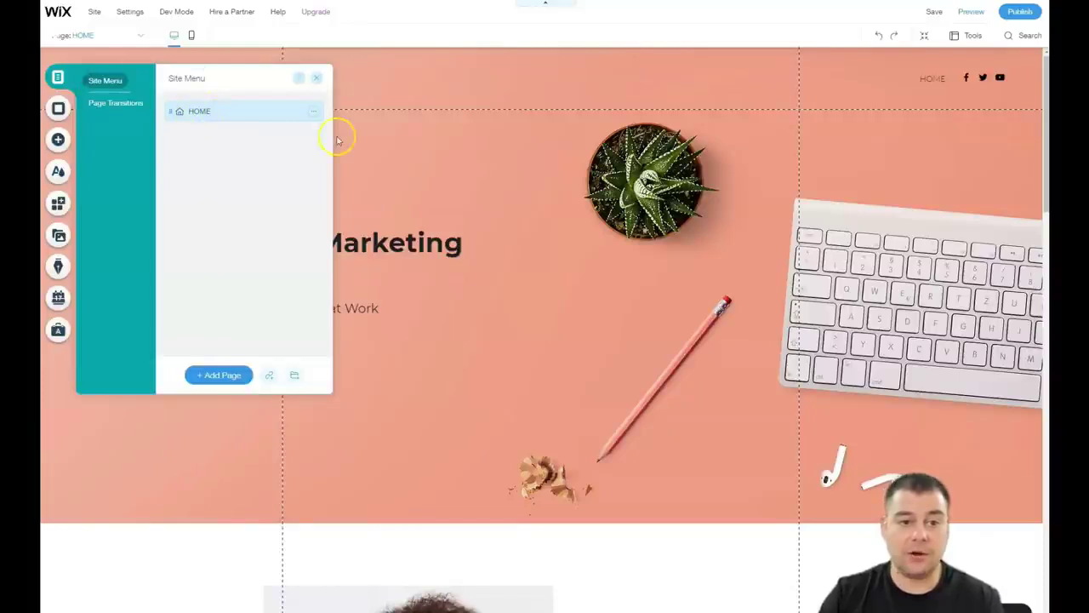
pyautogui.scroll(-3, 519, 340)
pyautogui.scroll(-10, 523, 332)
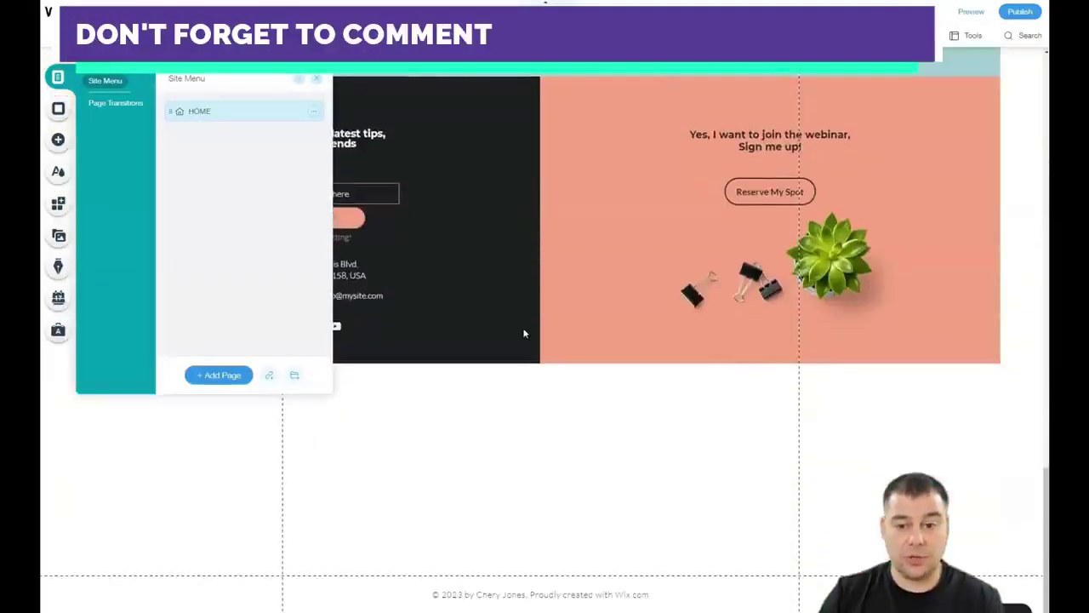
pyautogui.scroll(12, 523, 333)
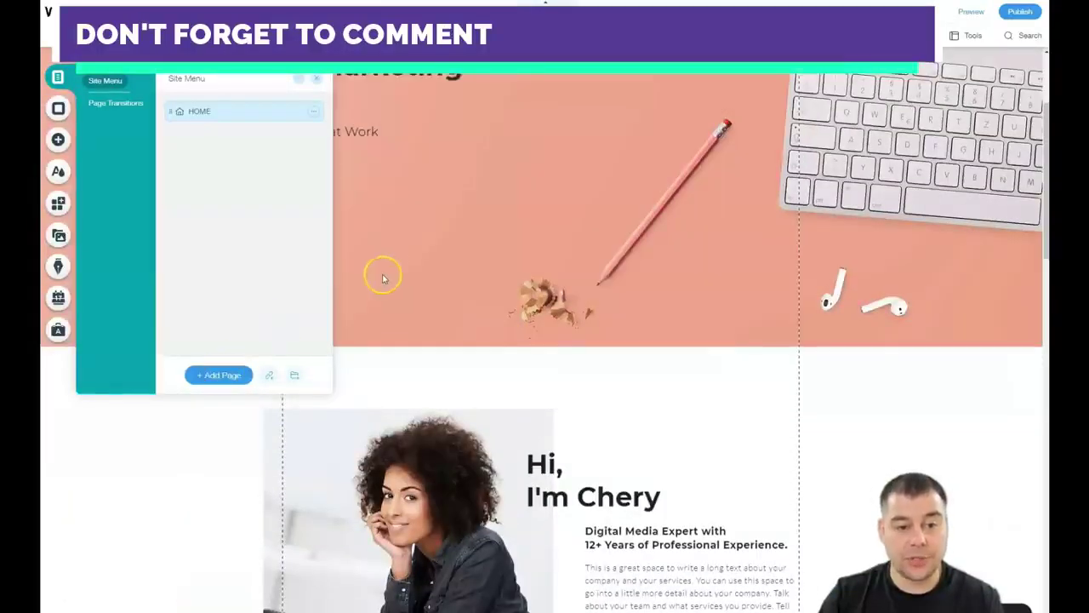
pyautogui.scroll(3, 385, 275)
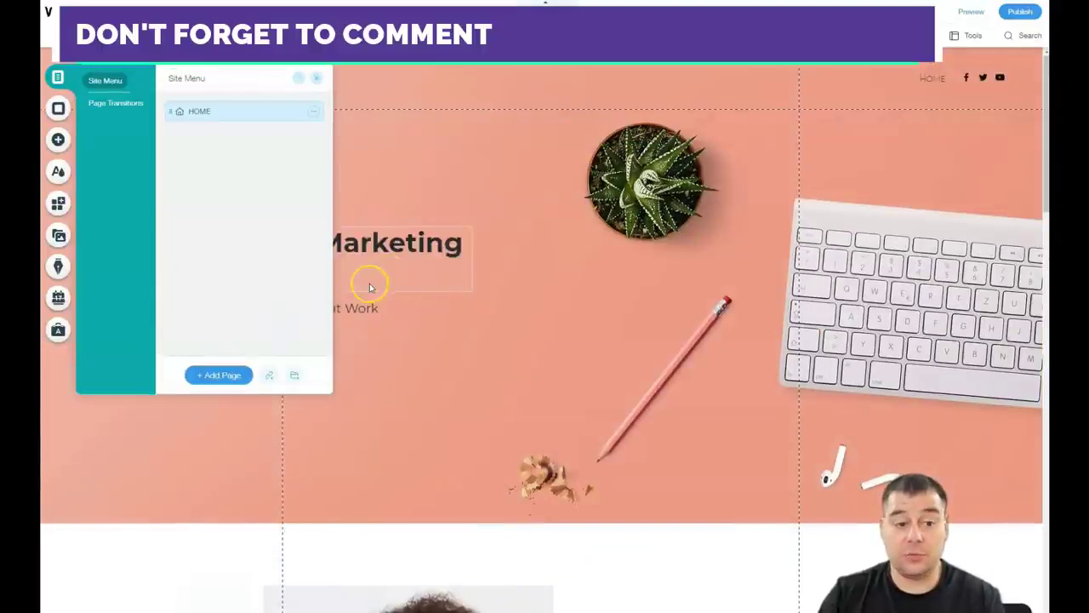
pyautogui.click(219, 376)
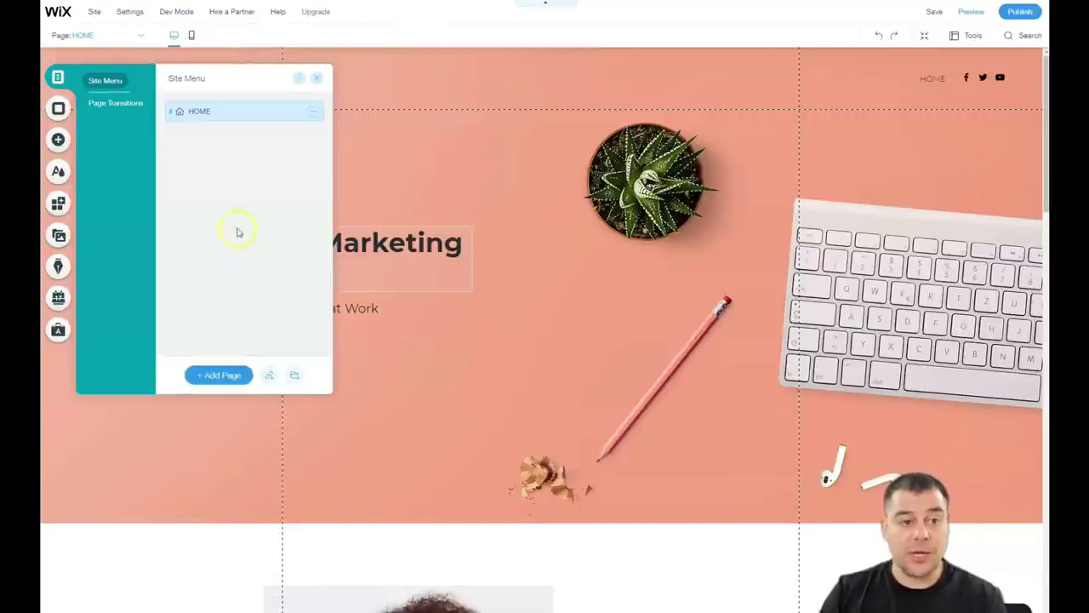
# Step: Examine the HOME page's info, layout, permissions, SEO and social share settings, and the site's page transition options
pyautogui.scroll(-5, 518, 199)
pyautogui.scroll(-12, 520, 205)
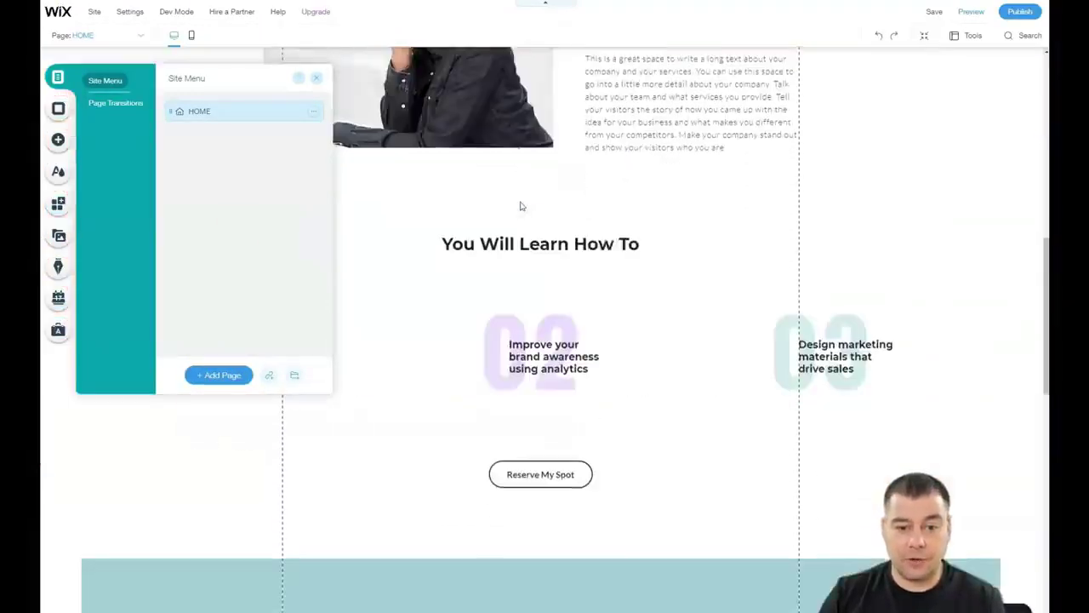
pyautogui.scroll(6, 516, 205)
pyautogui.scroll(10, 514, 206)
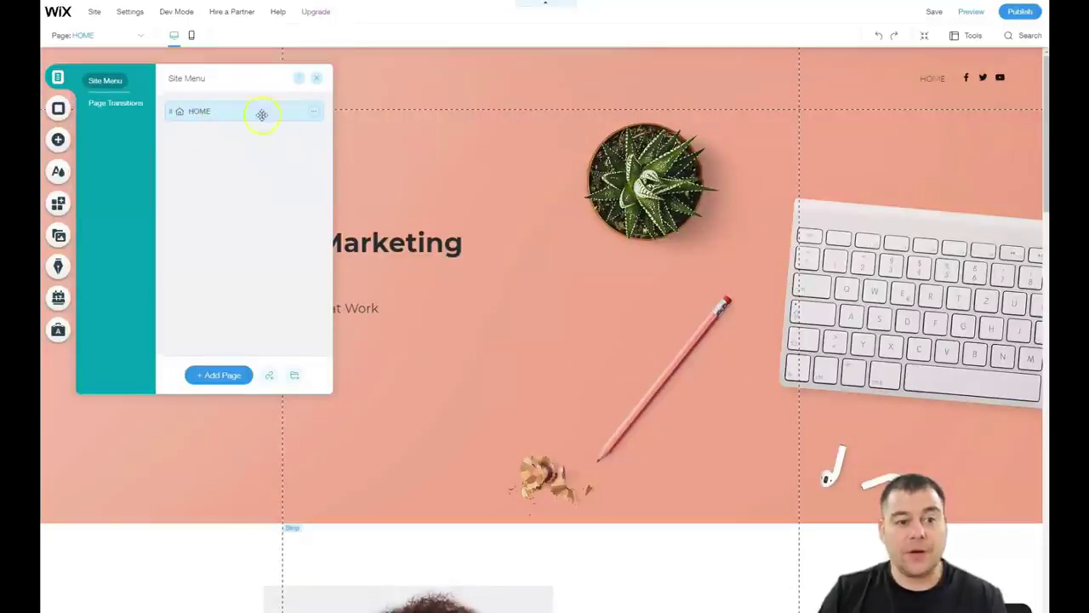
pyautogui.click(312, 113)
pyautogui.click(349, 114)
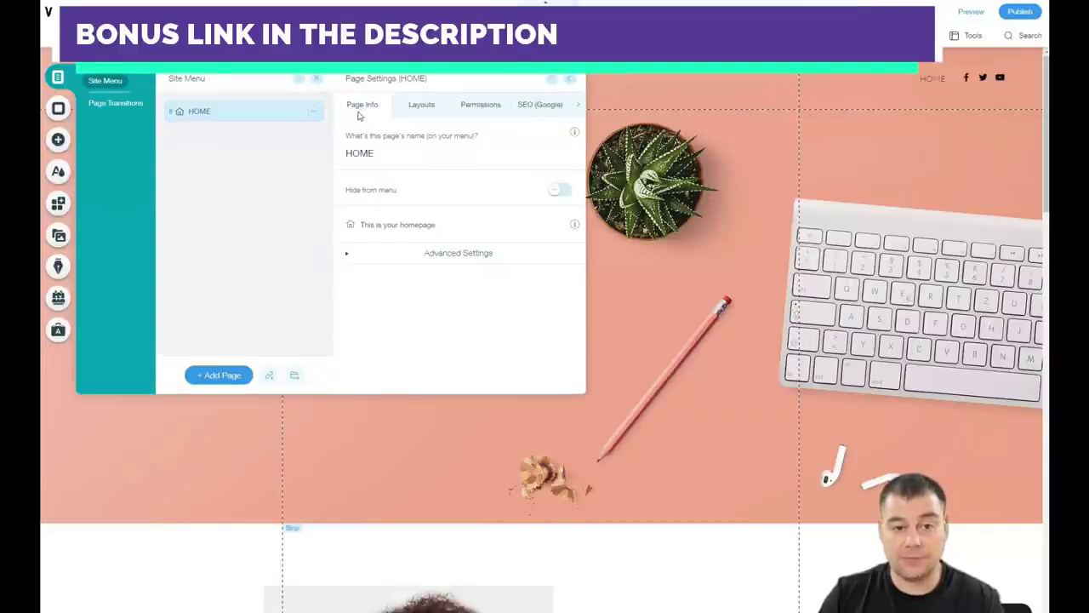
pyautogui.click(423, 106)
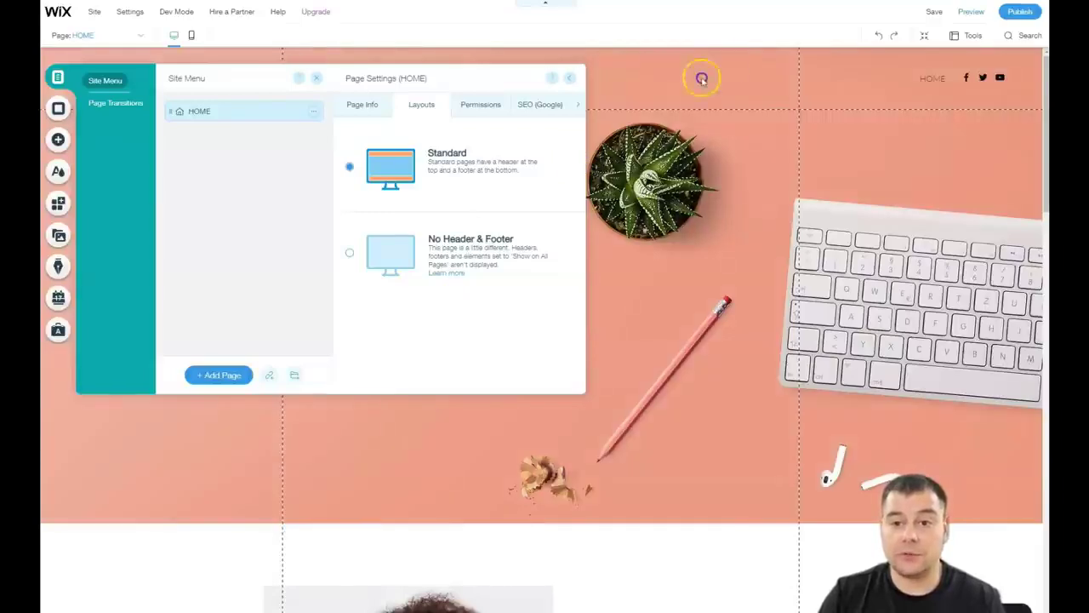
pyautogui.click(477, 105)
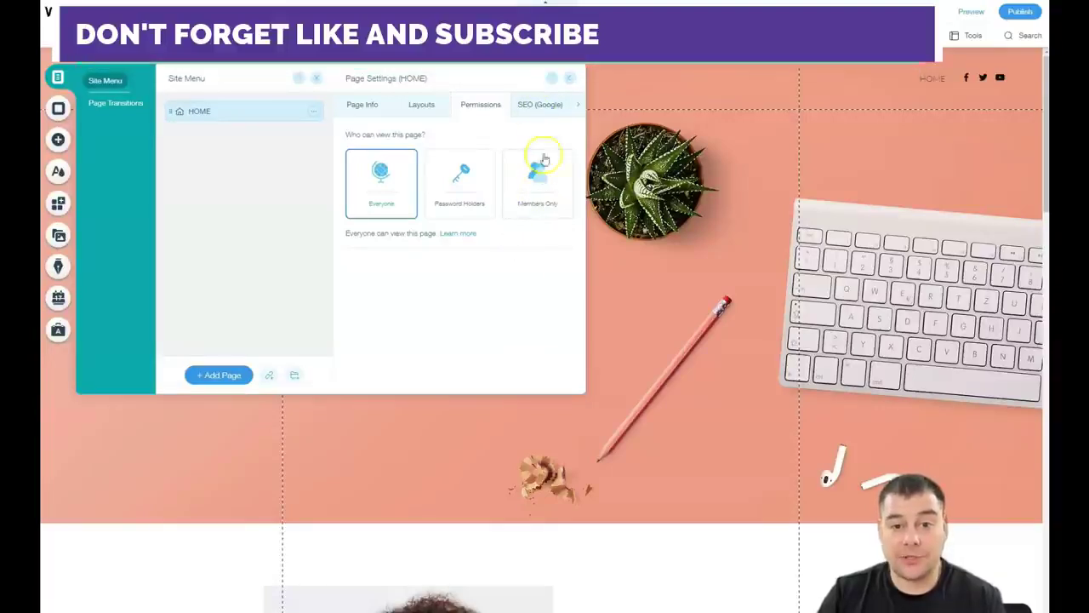
pyautogui.click(534, 112)
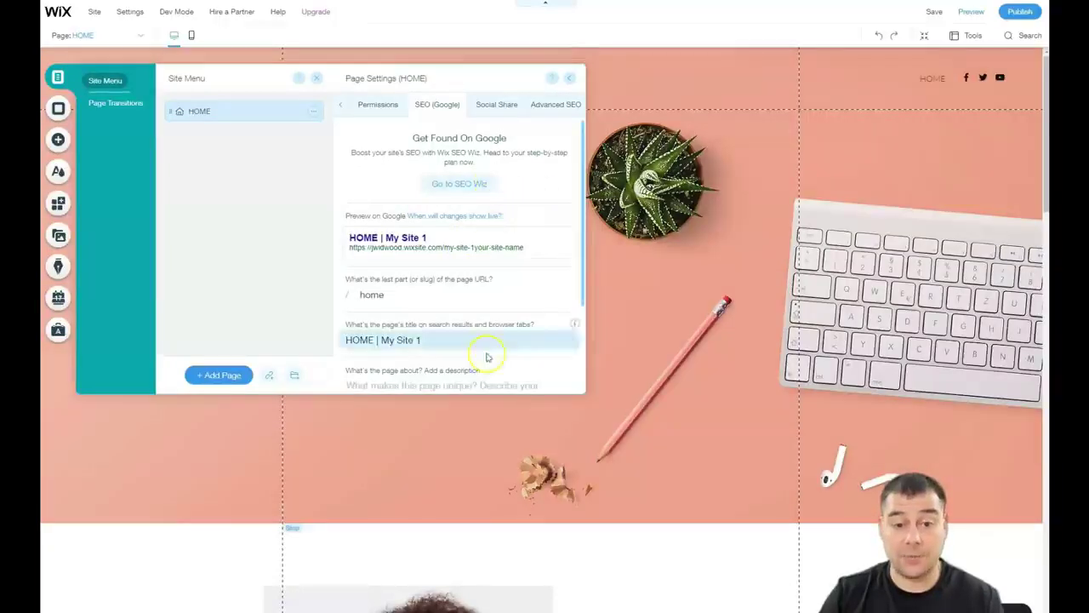
pyautogui.click(491, 107)
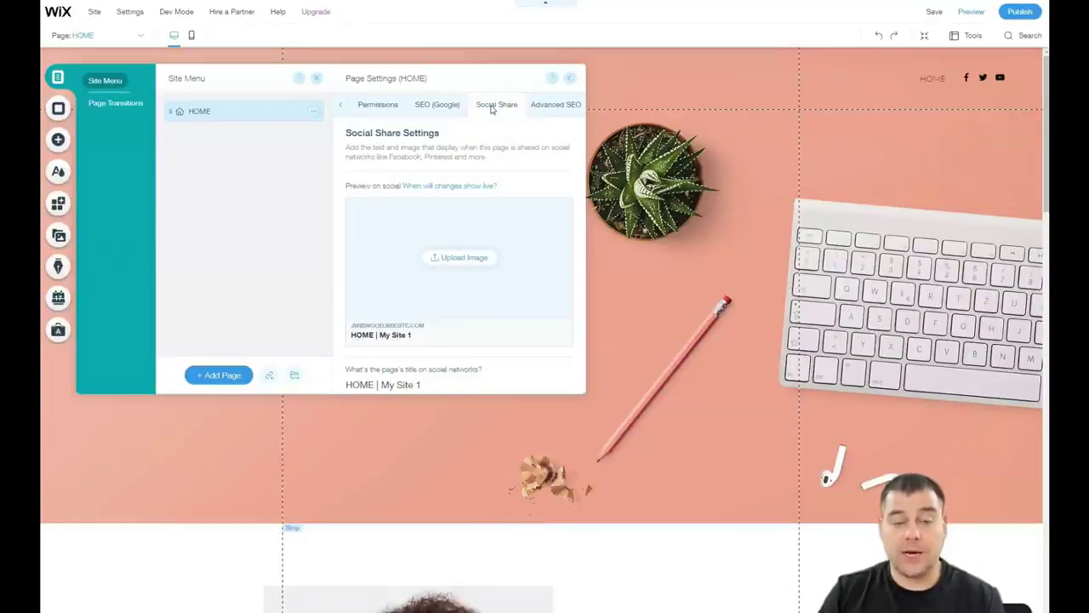
pyautogui.click(466, 218)
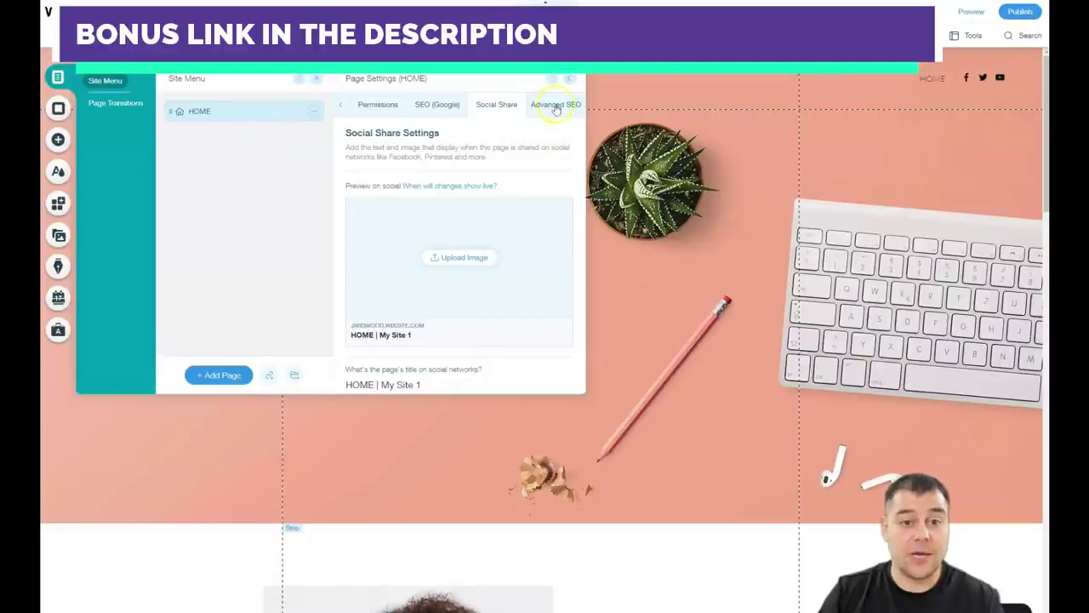
pyautogui.click(571, 82)
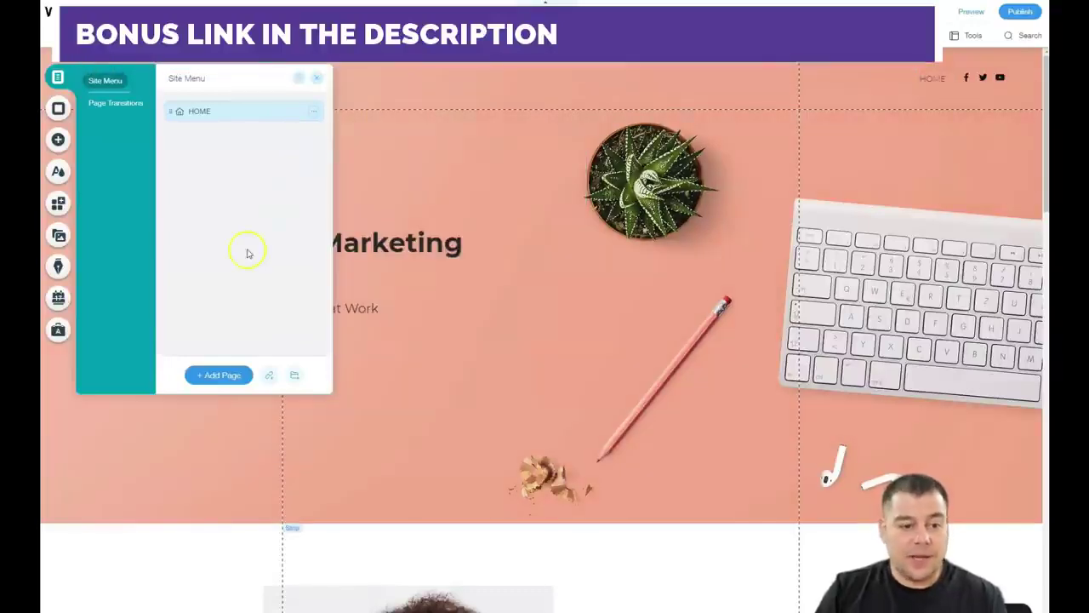
pyautogui.click(111, 108)
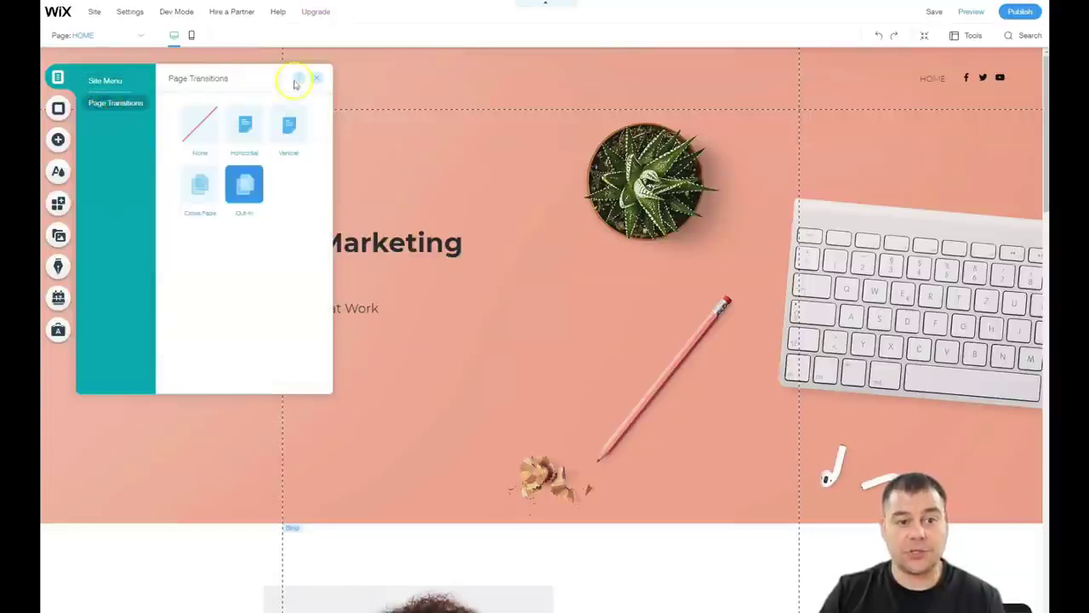
pyautogui.click(58, 76)
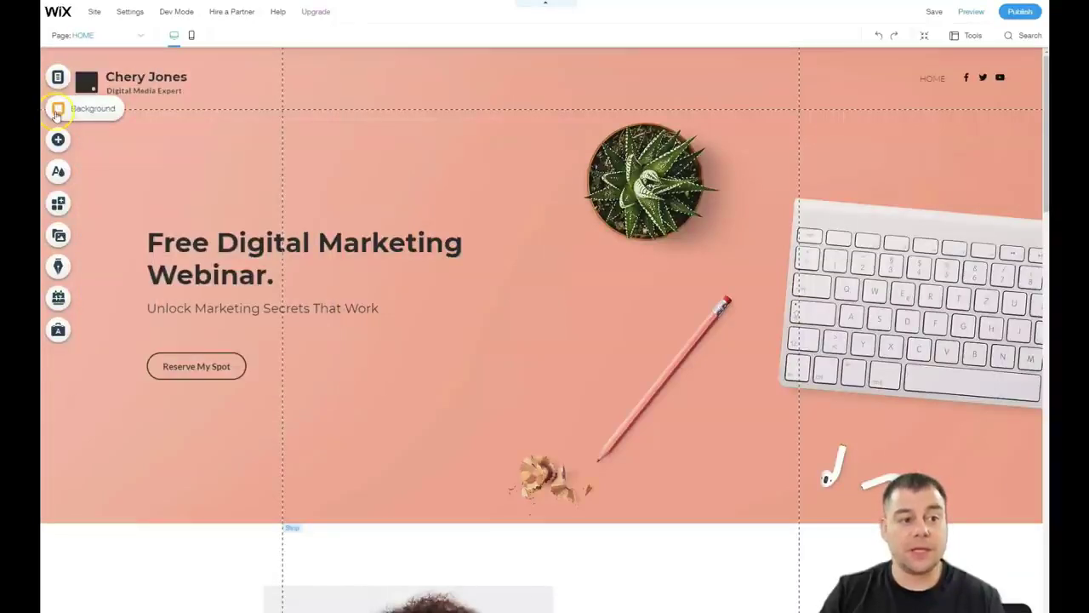
# Step: Set the page background to the light gray theme color #D5D8E0 and browse the selected background images
pyautogui.click(56, 113)
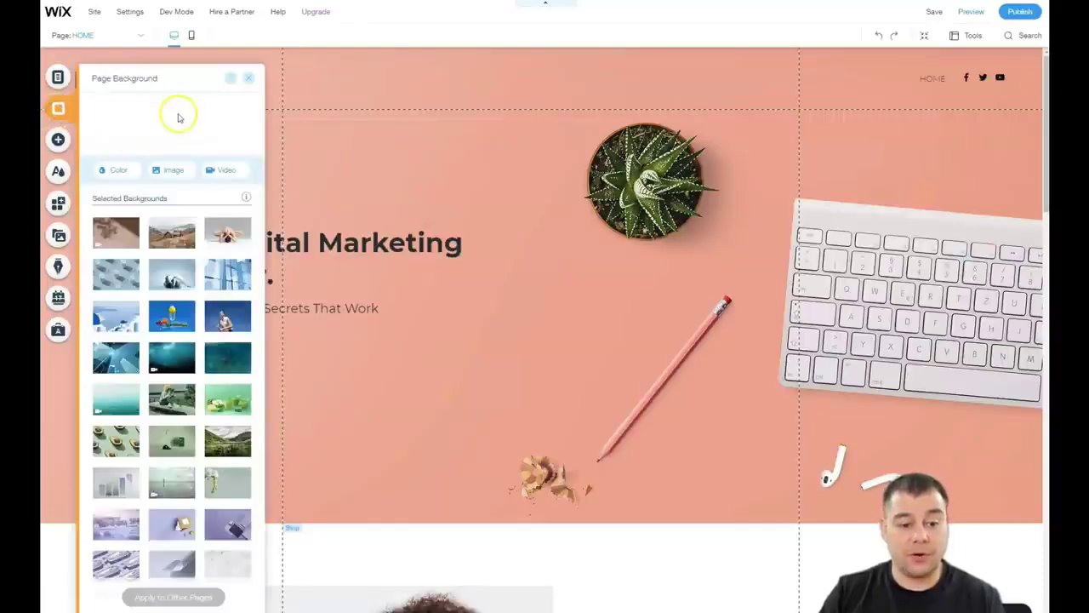
pyautogui.click(115, 170)
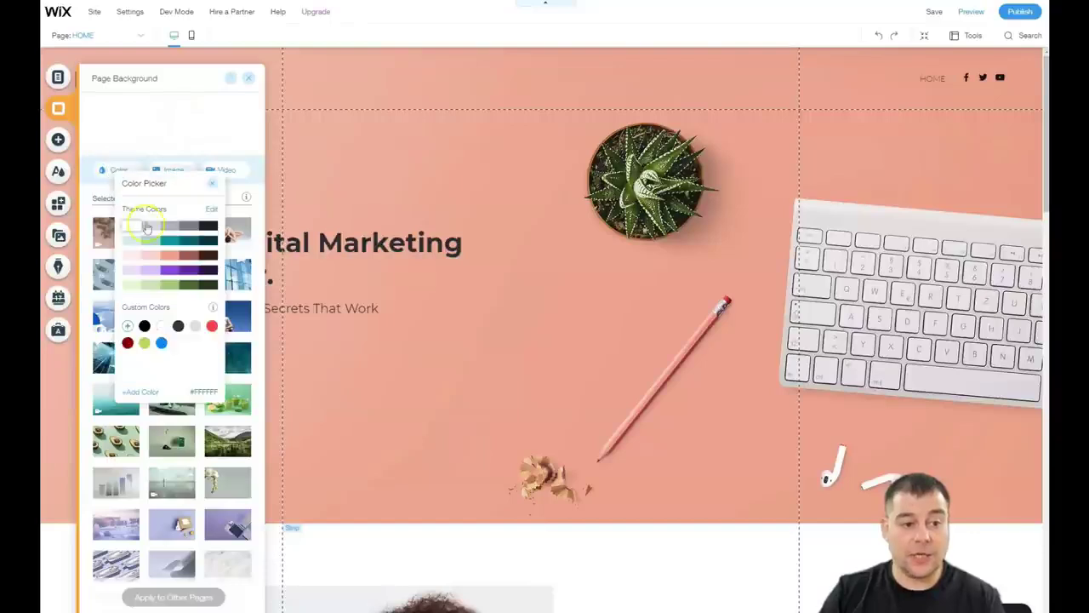
pyautogui.click(208, 229)
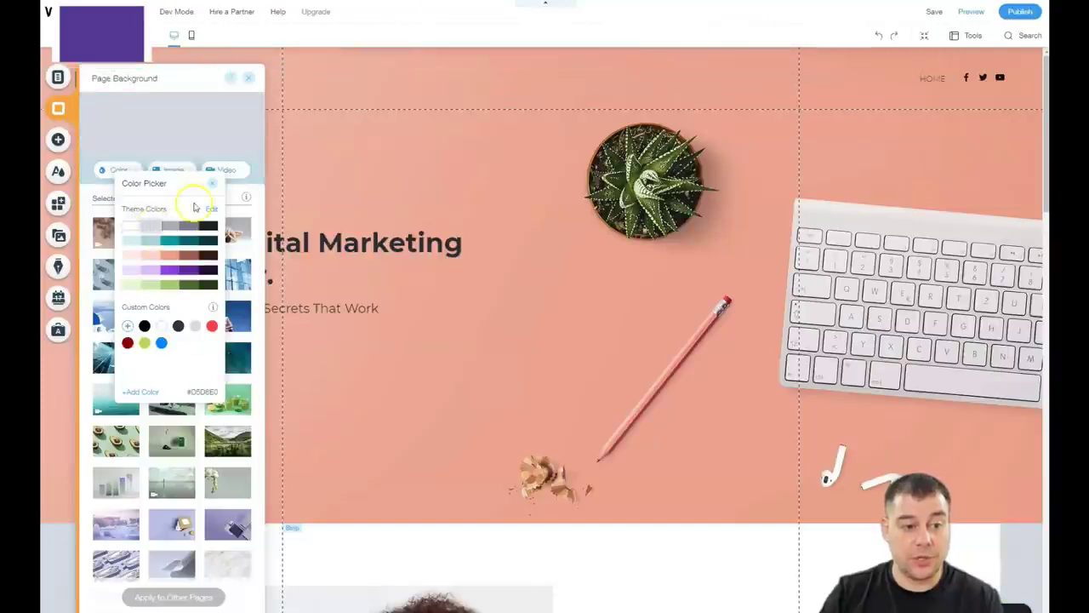
pyautogui.click(213, 184)
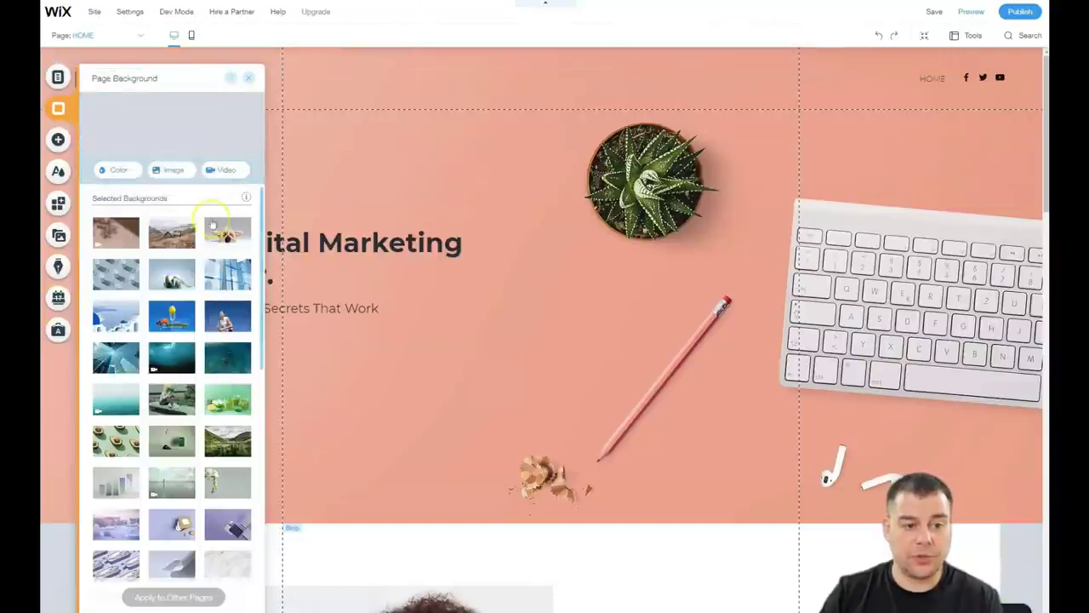
pyautogui.scroll(-10, 204, 326)
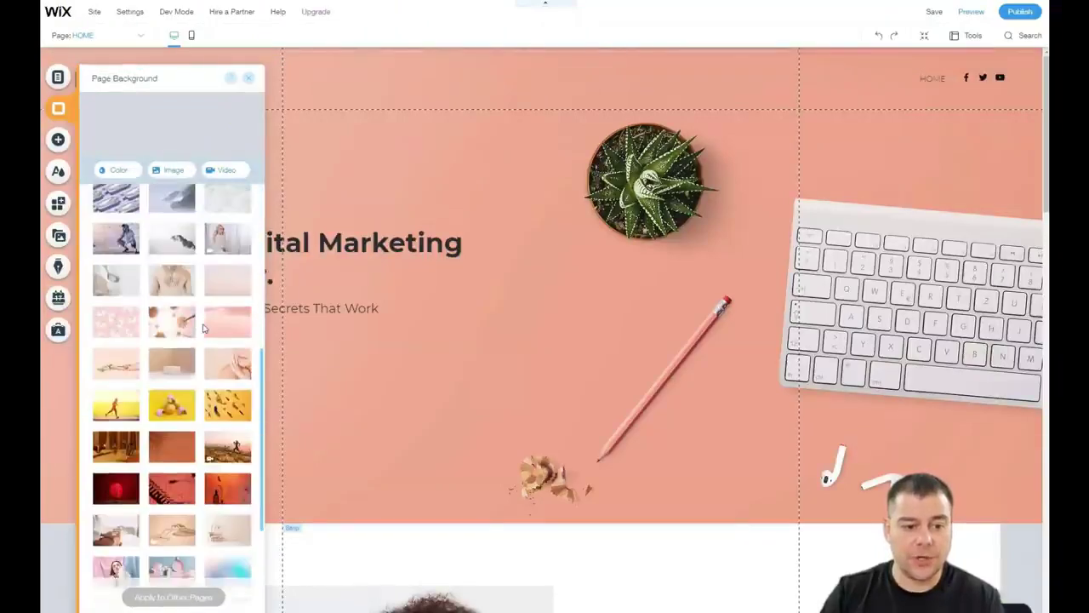
pyautogui.scroll(10, 204, 326)
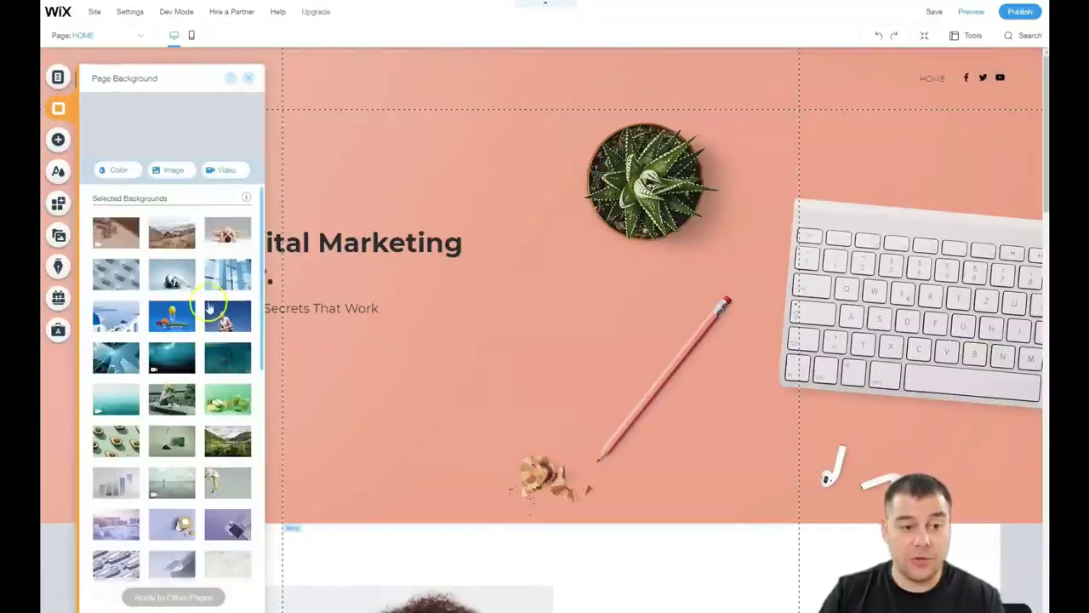
pyautogui.click(246, 78)
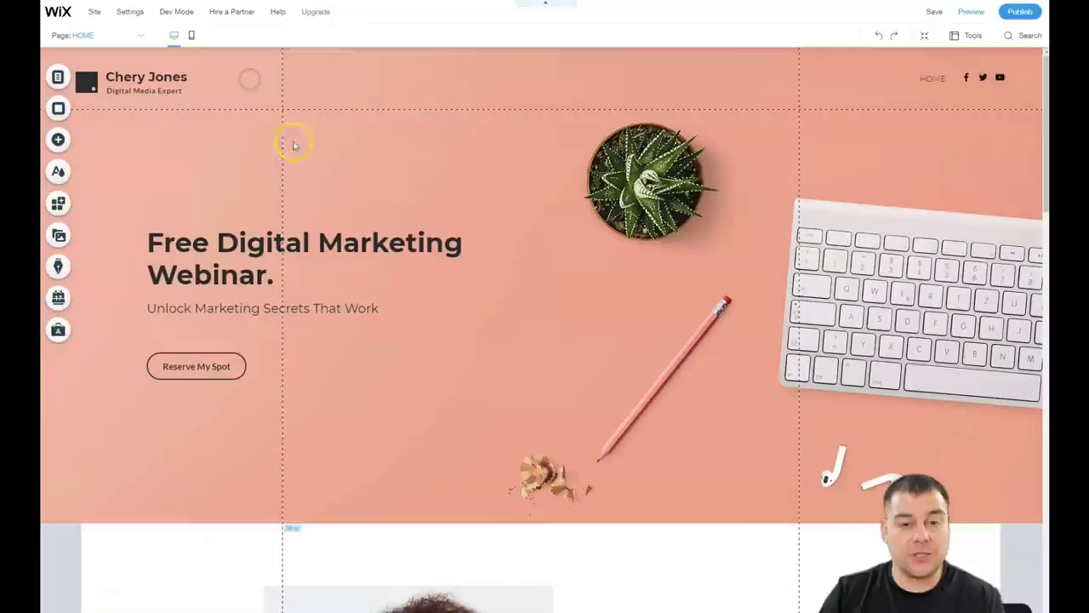
# Step: Try out several alternative header designs, including white and dark blue solid-colored ones
pyautogui.click(315, 107)
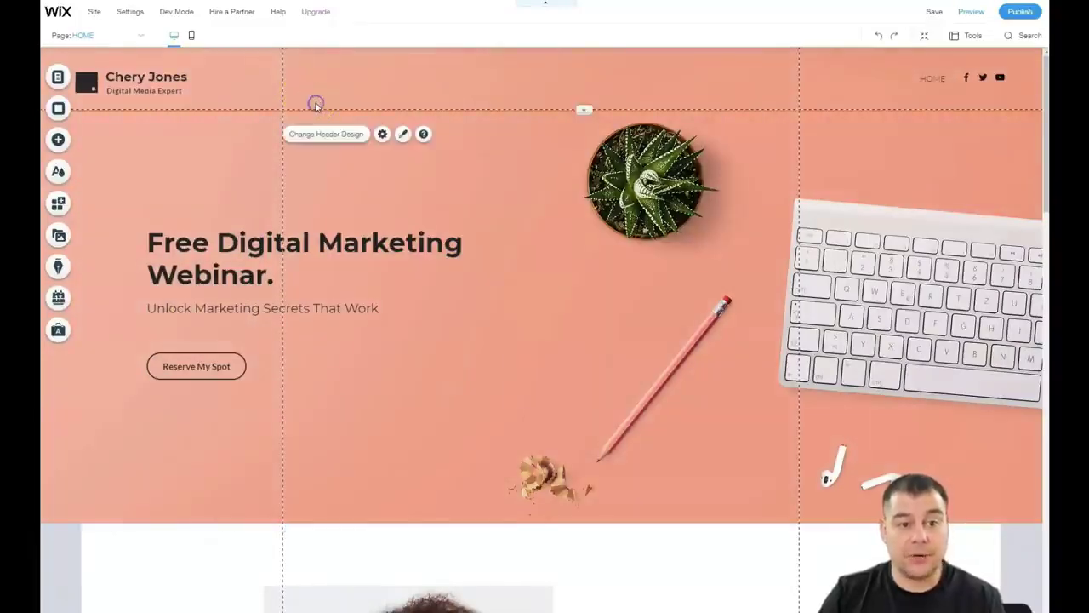
pyautogui.click(315, 135)
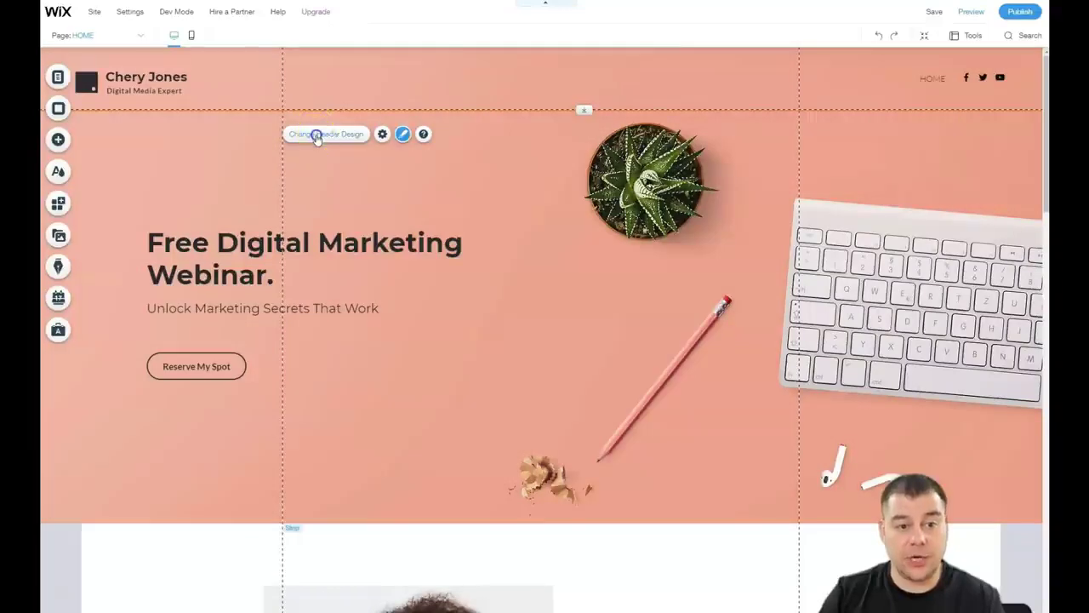
pyautogui.click(317, 135)
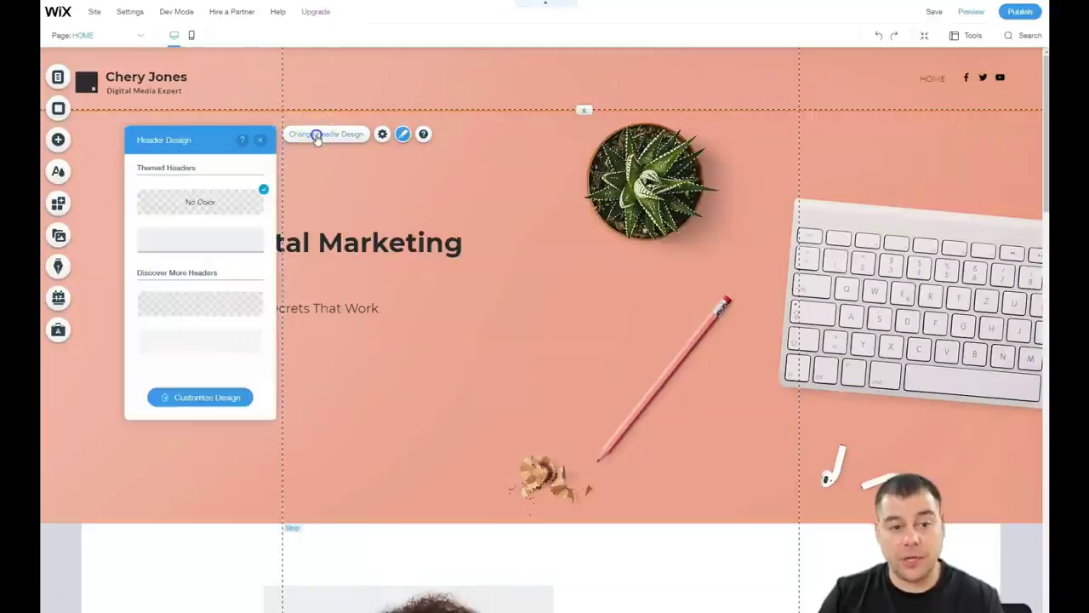
pyautogui.click(199, 242)
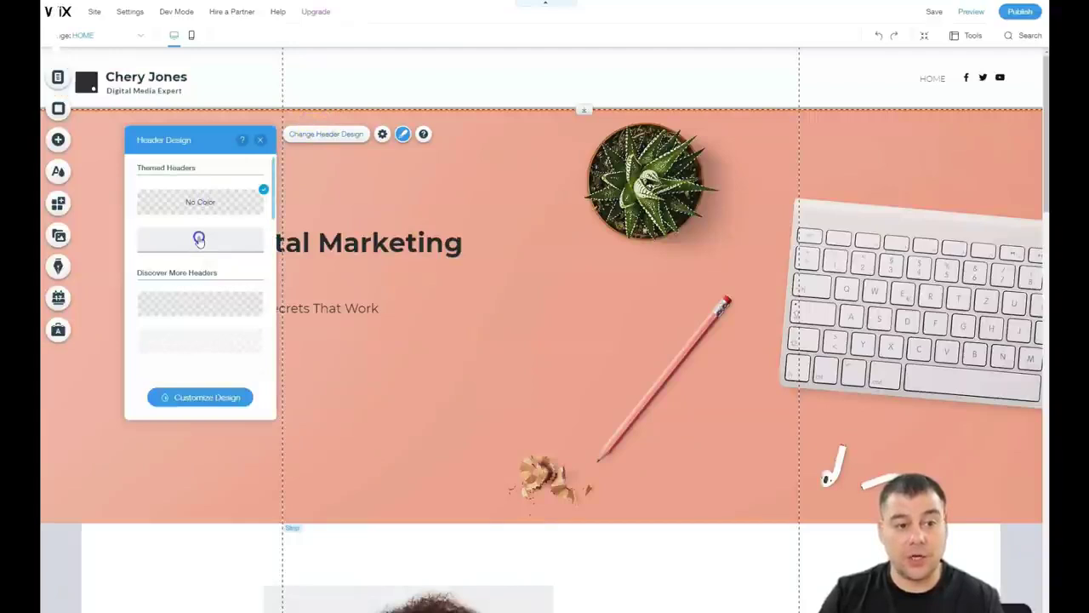
pyautogui.click(187, 301)
pyautogui.click(183, 336)
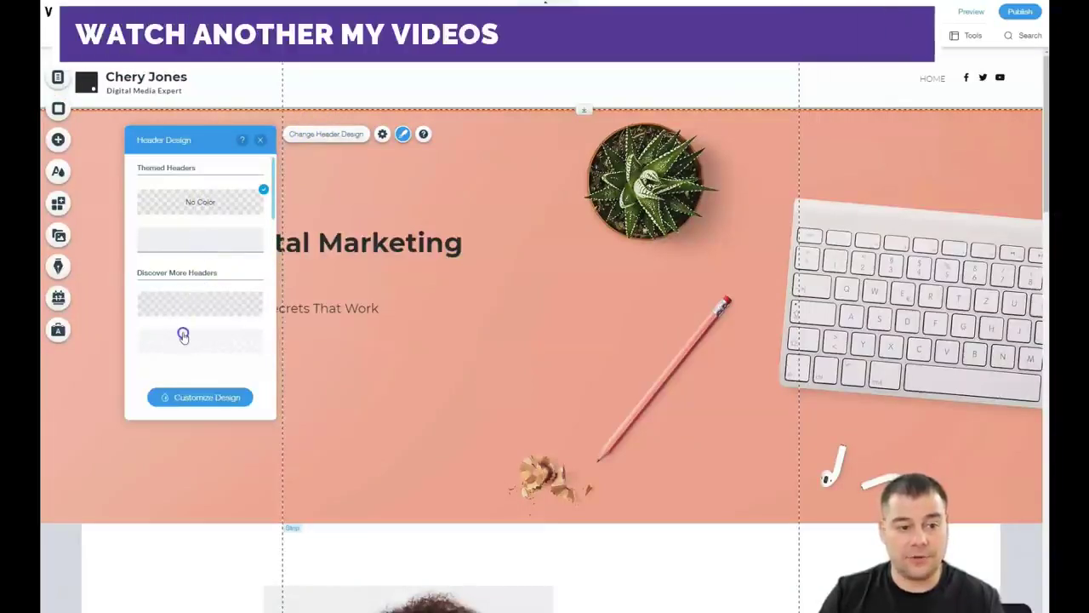
pyautogui.scroll(-3, 189, 323)
pyautogui.click(202, 263)
pyautogui.click(201, 298)
pyautogui.click(197, 317)
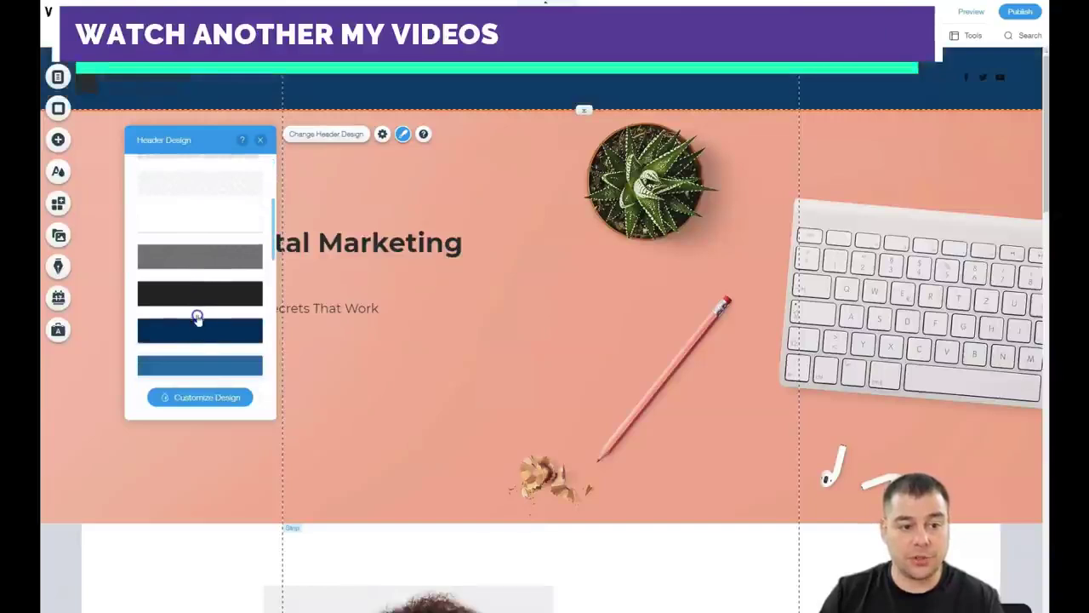
pyautogui.click(260, 141)
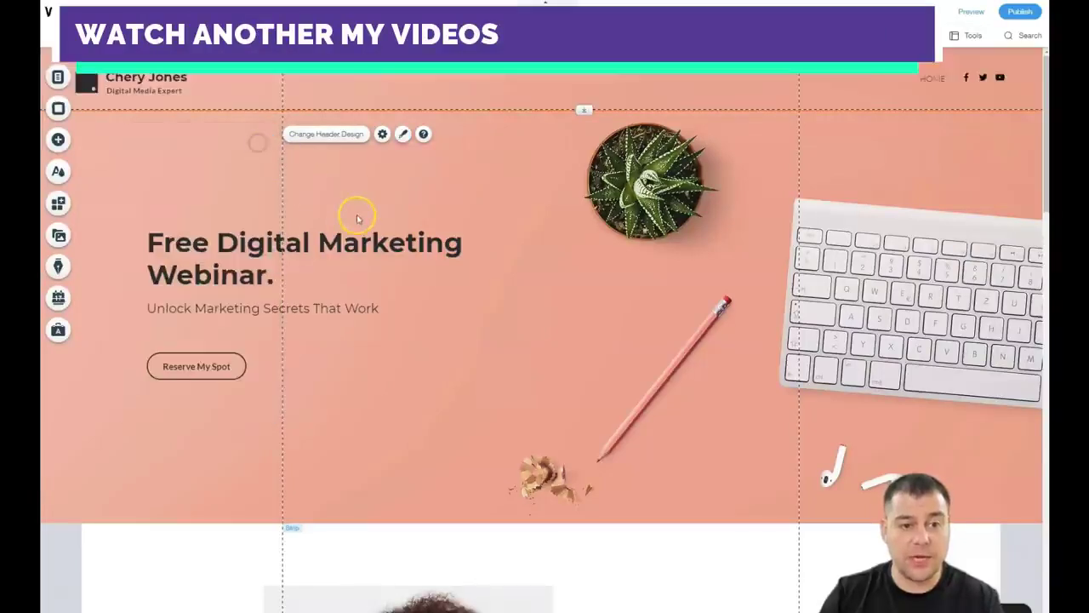
# Step: Try the "Scrolls with site" scroll behavior for the header, and return it to "Disappears"
pyautogui.click(383, 136)
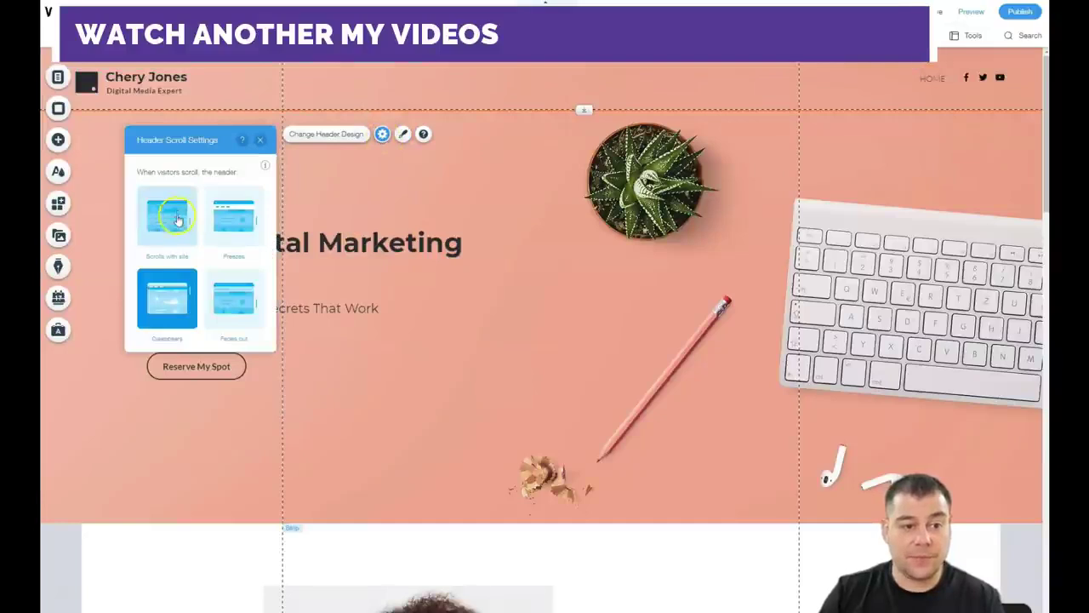
pyautogui.click(176, 220)
pyautogui.click(187, 305)
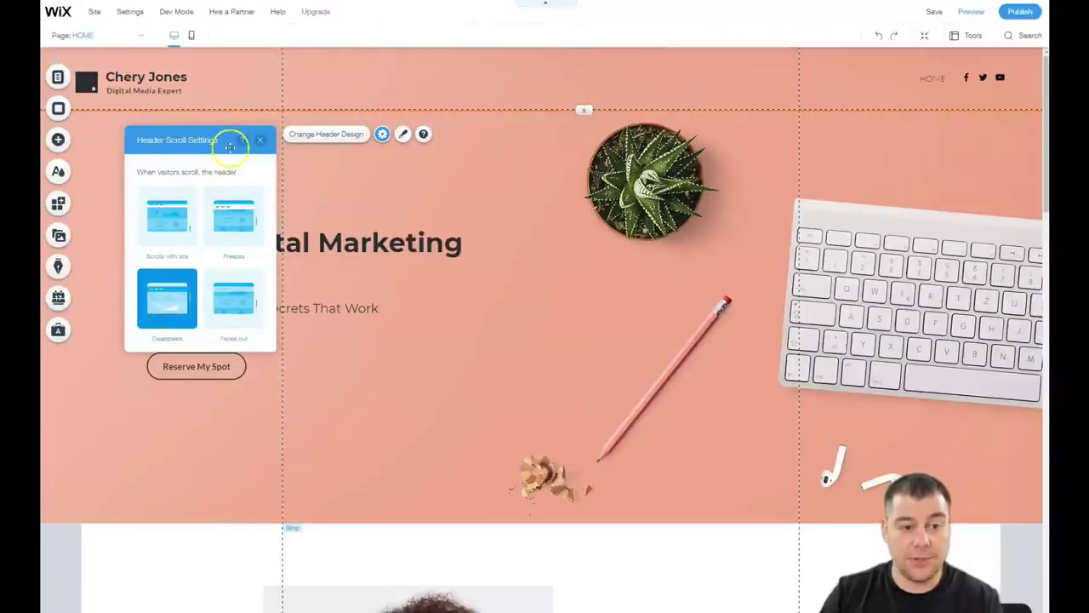
pyautogui.click(260, 140)
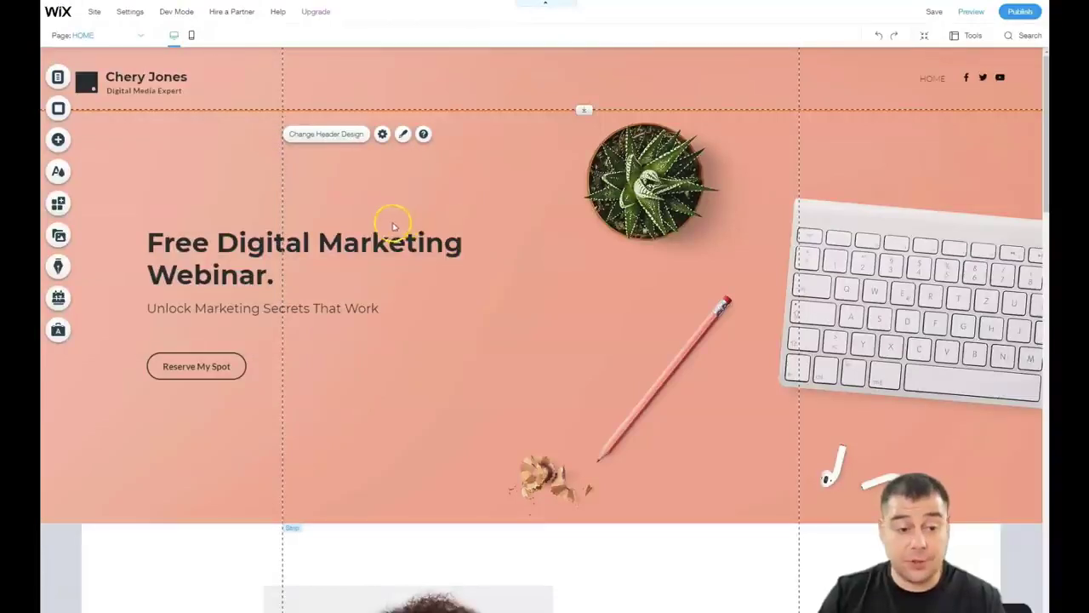
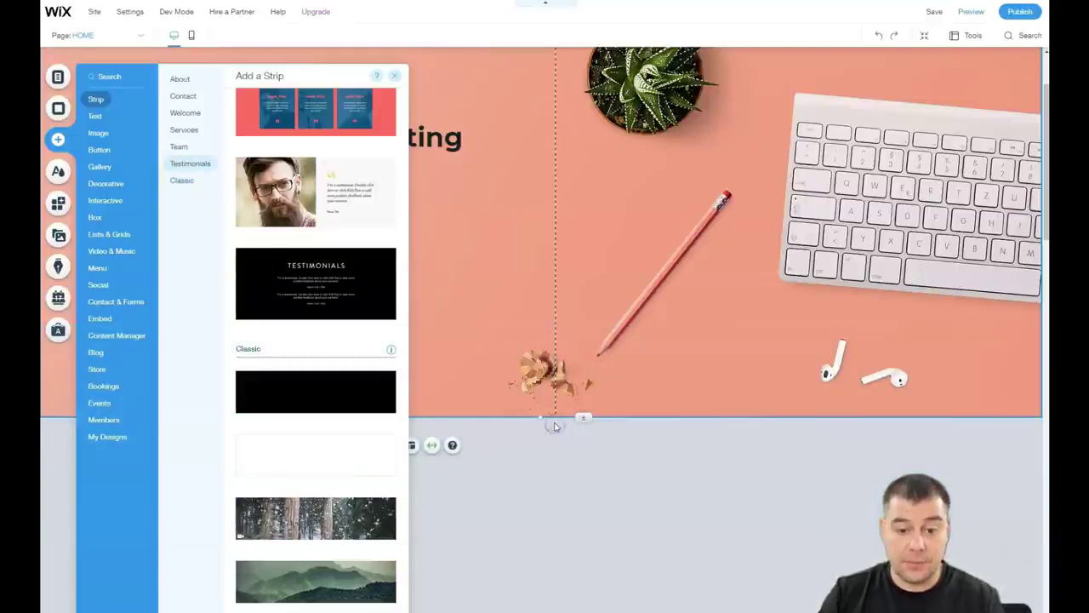
# Step: Add a single video player to the blank white strip below the hero section
pyautogui.scroll(-3, 554, 460)
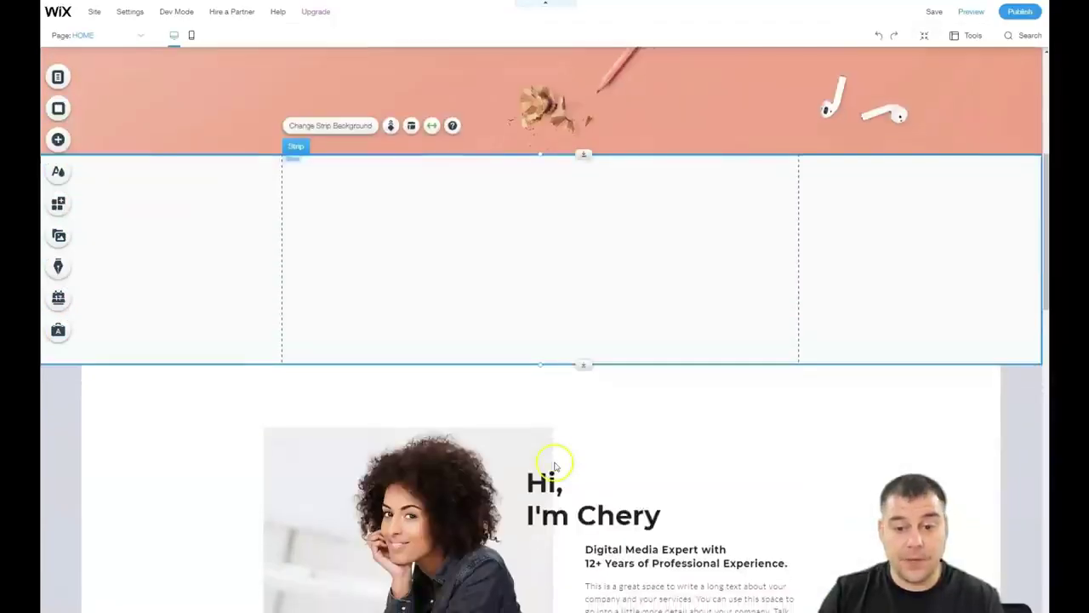
pyautogui.click(57, 140)
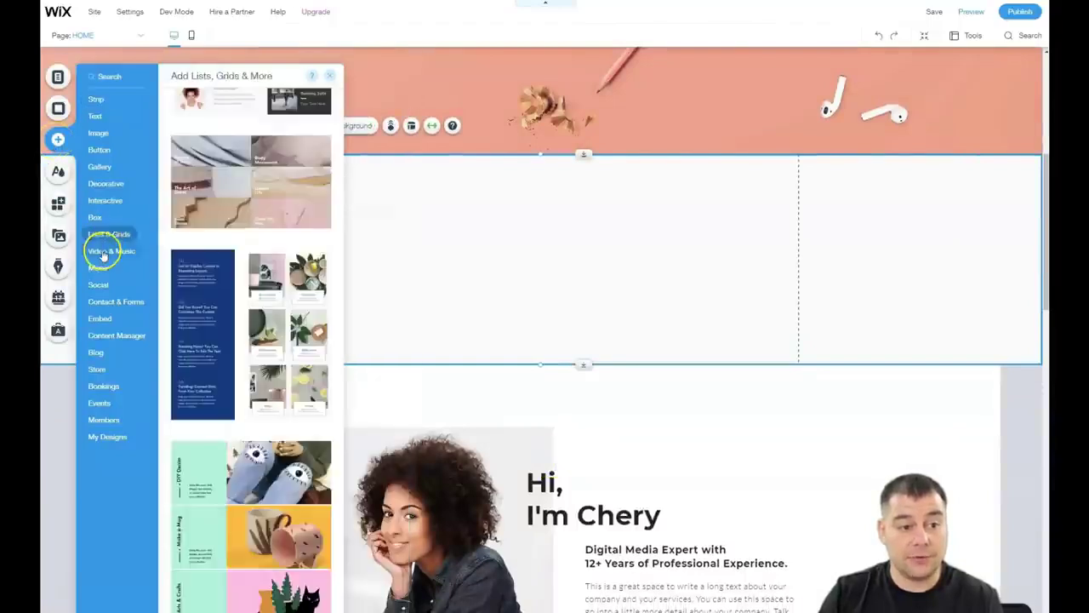
pyautogui.click(106, 250)
pyautogui.moveTo(416, 259); pyautogui.dragTo(533, 231)
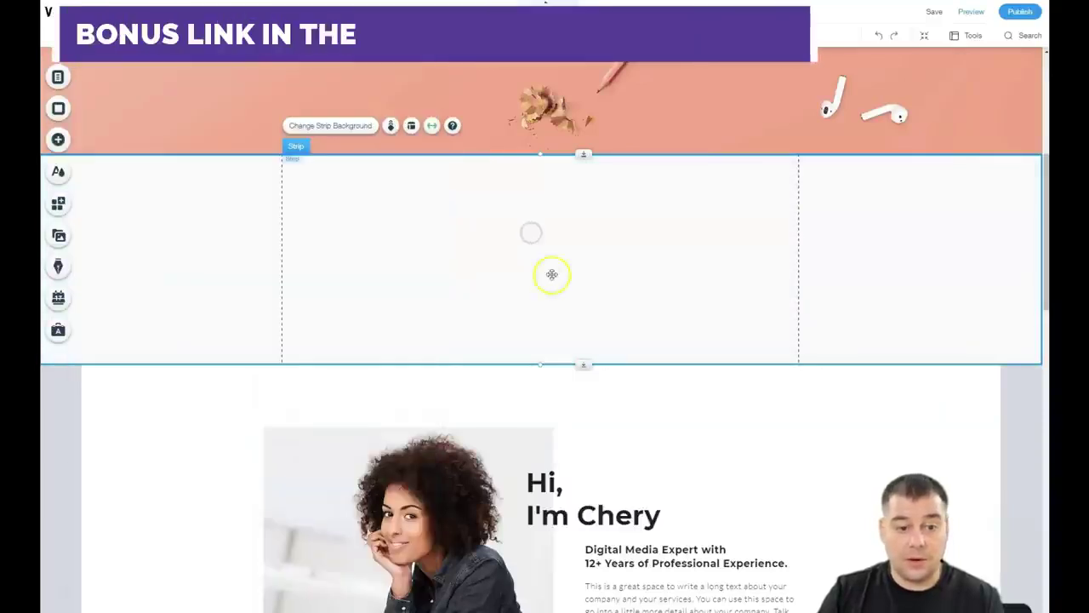
# Step: Extend the blank strip downward and center the video player horizontally in its upper part
pyautogui.click(554, 350)
pyautogui.moveTo(588, 361); pyautogui.dragTo(601, 508)
pyautogui.moveTo(554, 214); pyautogui.dragTo(515, 257)
# Step: Add a "Big Title" text element to the strip, centered just below the video player
pyautogui.click(58, 139)
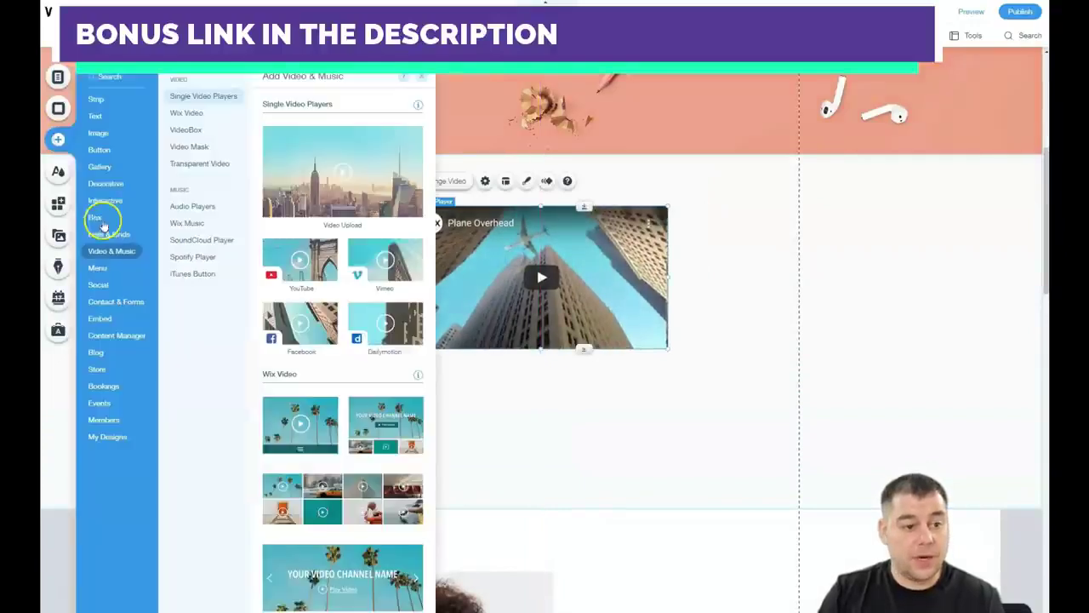
pyautogui.moveTo(103, 116)
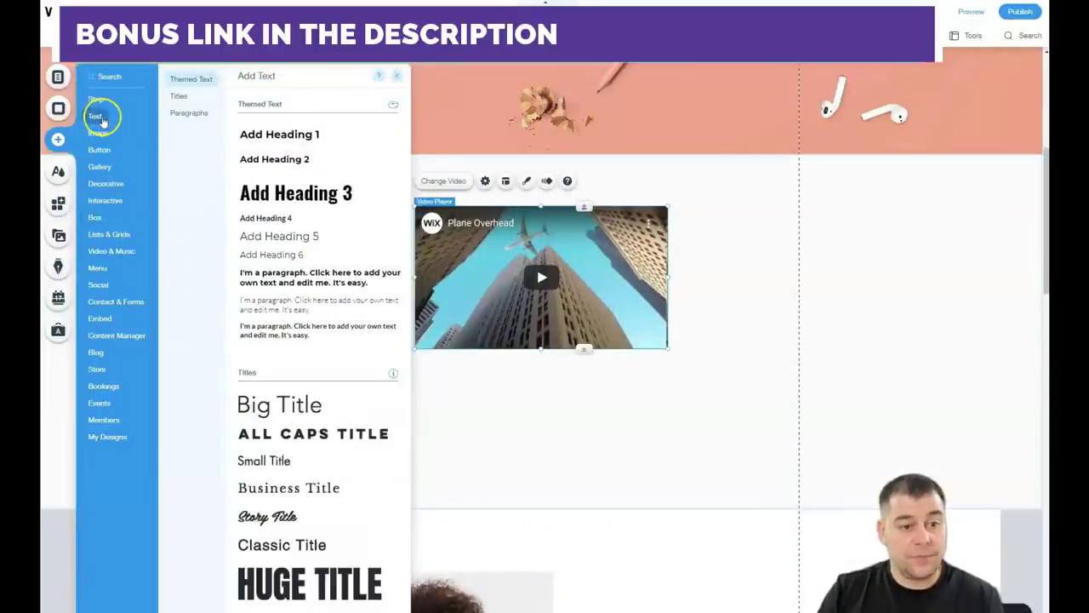
pyautogui.moveTo(286, 406); pyautogui.dragTo(528, 397)
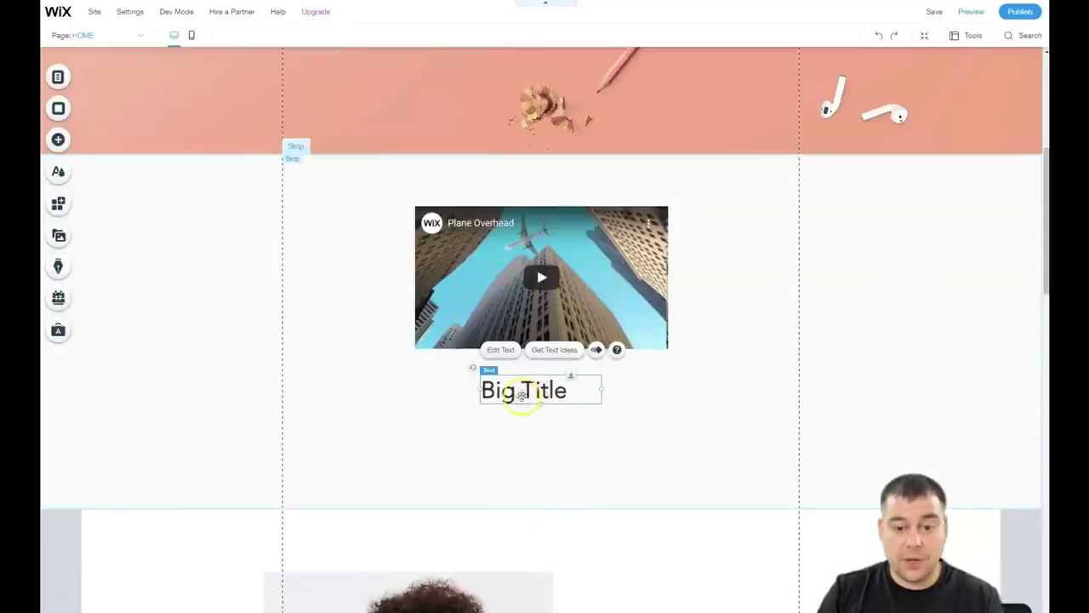
# Step: Format the "Big Title" text as center-aligned, with font size 57 px and the Basic font
pyautogui.doubleClick(523, 391)
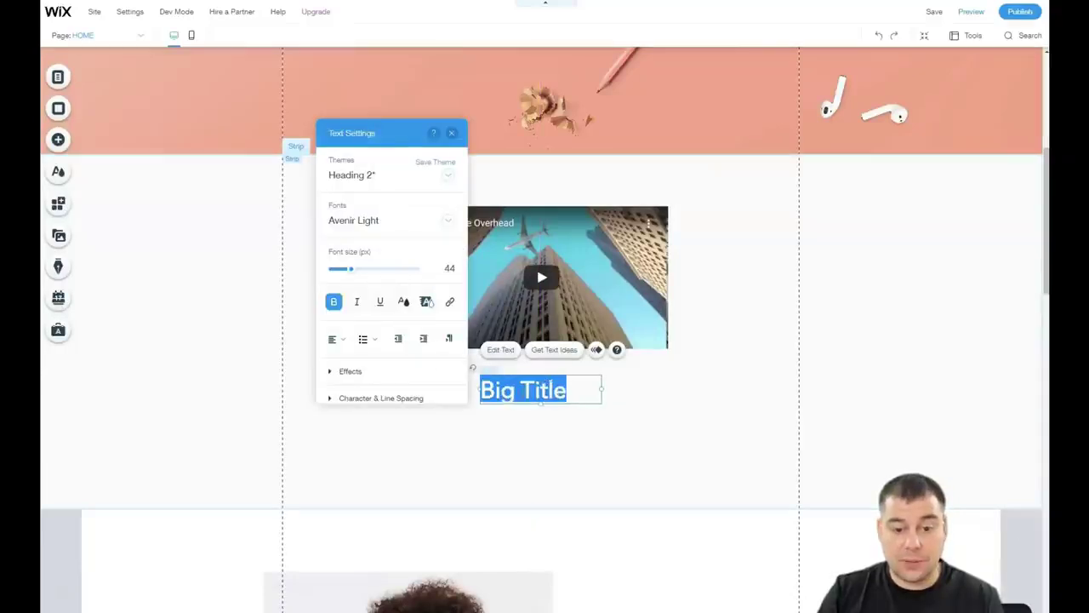
pyautogui.click(343, 340)
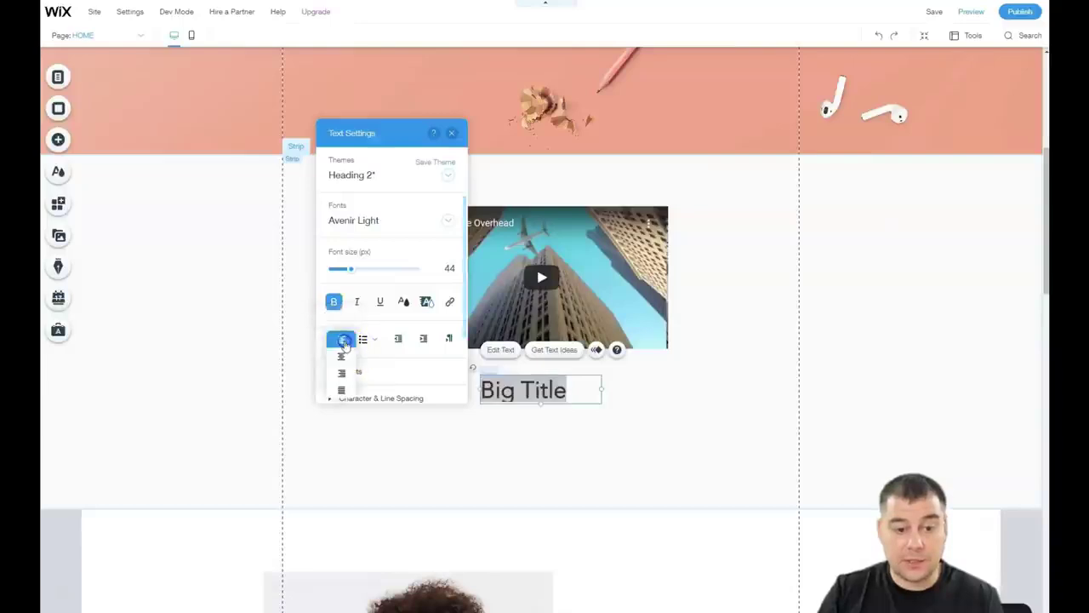
pyautogui.click(341, 358)
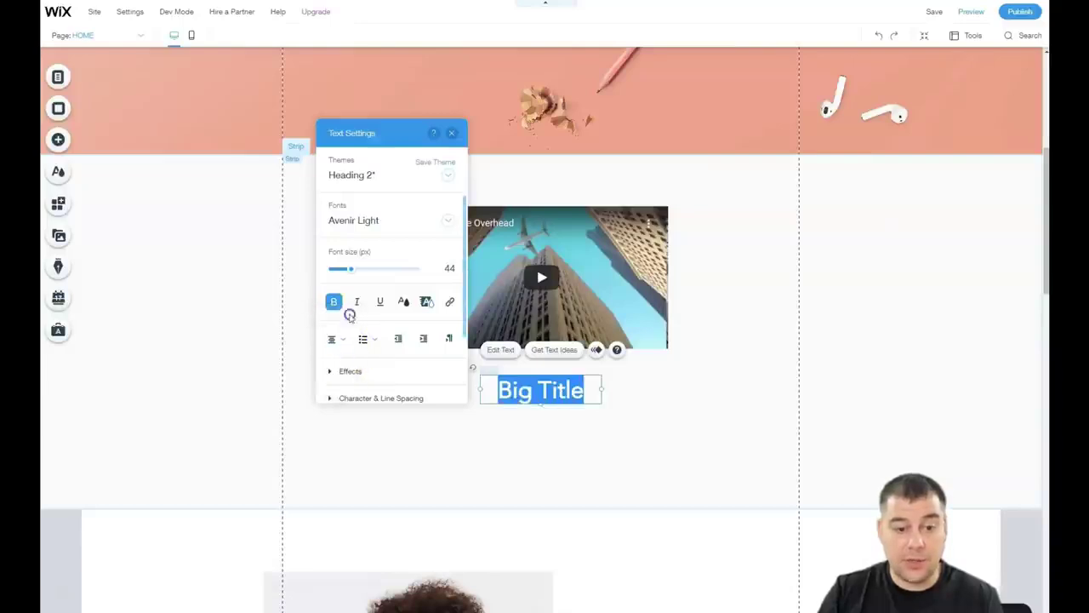
pyautogui.moveTo(351, 269); pyautogui.dragTo(358, 271)
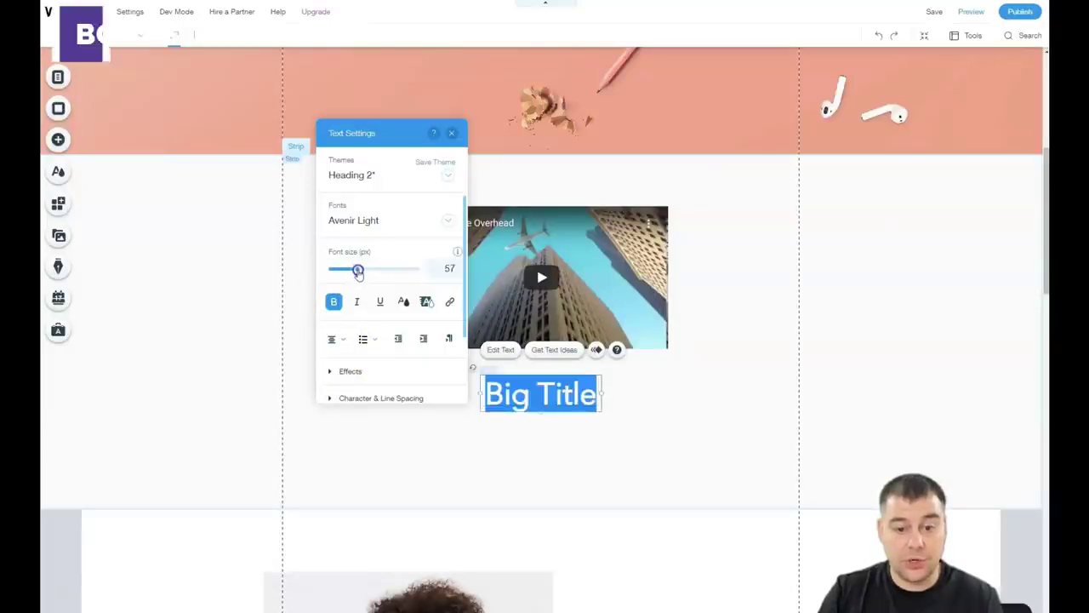
pyautogui.click(446, 222)
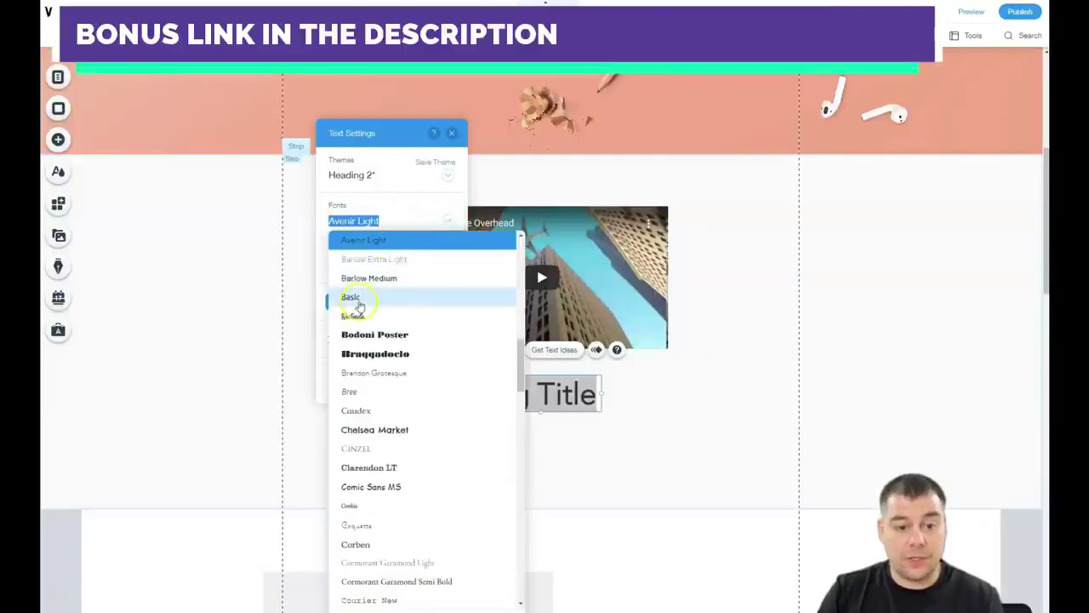
pyautogui.click(353, 298)
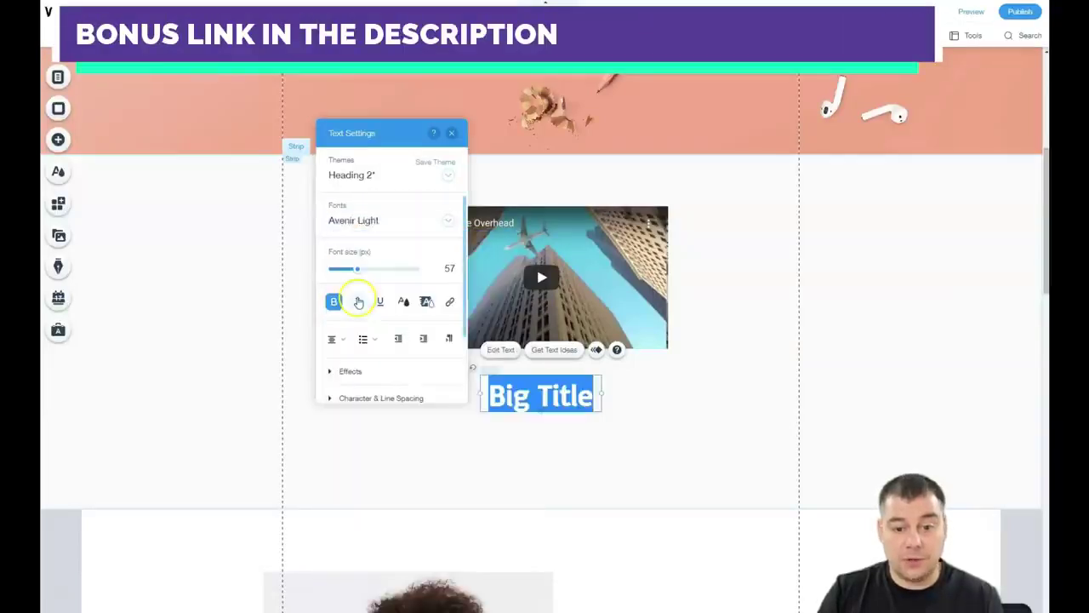
# Step: Color the "Big Title" text dark teal and move it just above the video player
pyautogui.click(403, 302)
pyautogui.click(385, 227)
pyautogui.click(667, 431)
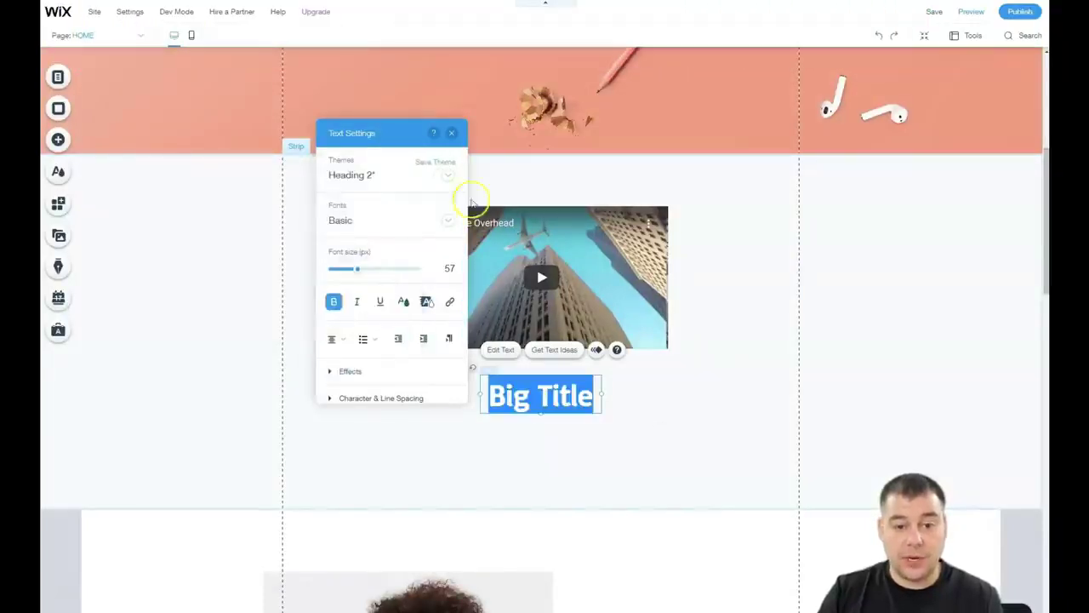
pyautogui.click(451, 133)
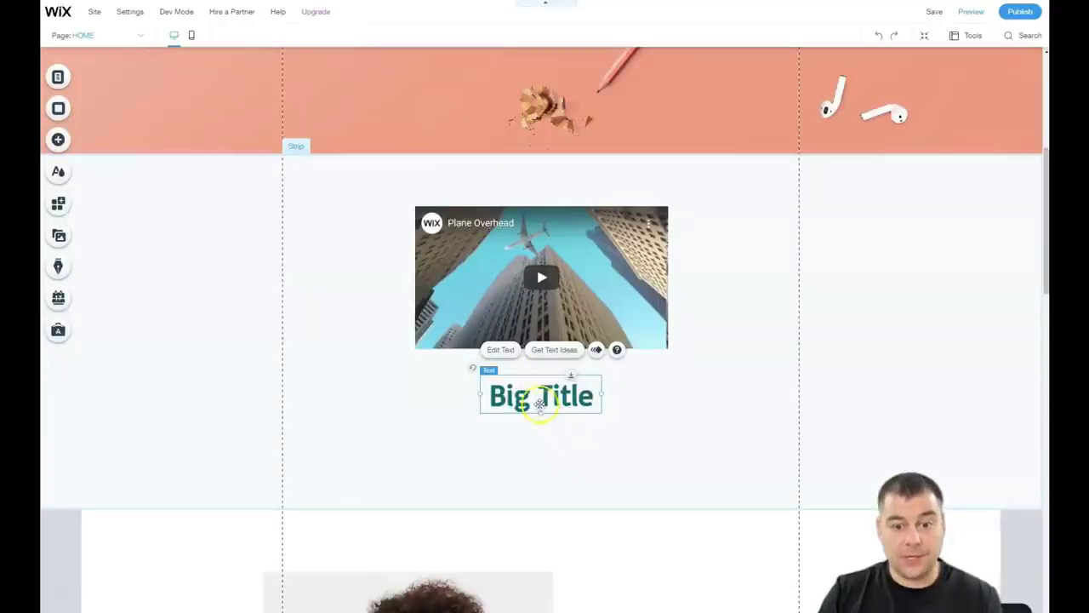
pyautogui.moveTo(540, 398); pyautogui.dragTo(540, 186)
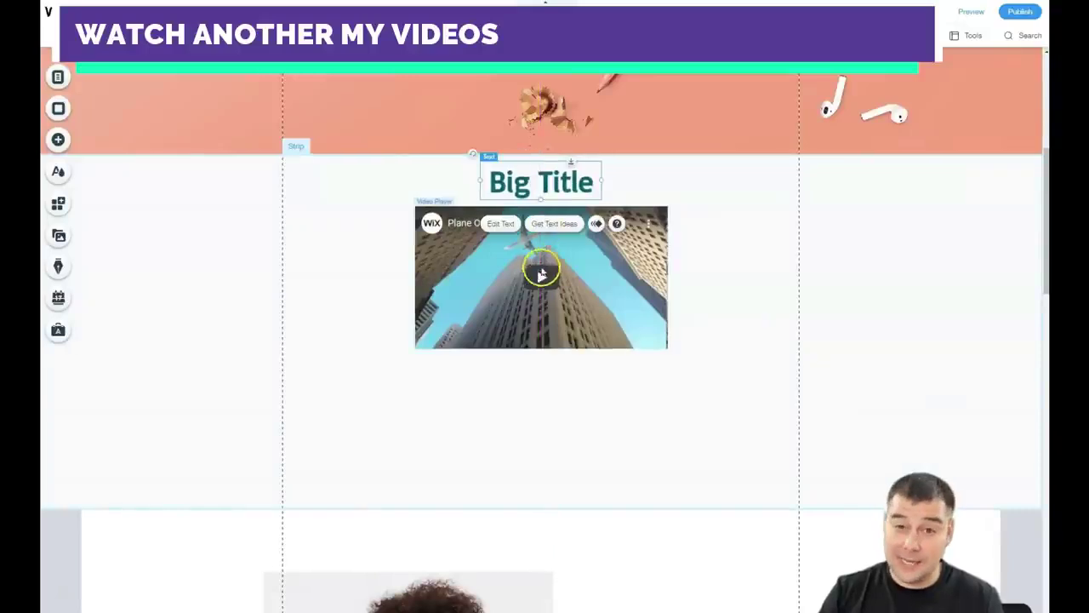
# Step: Add the black themed button centered below the video player and enlarge it at opposite corners
pyautogui.click(58, 138)
pyautogui.click(99, 149)
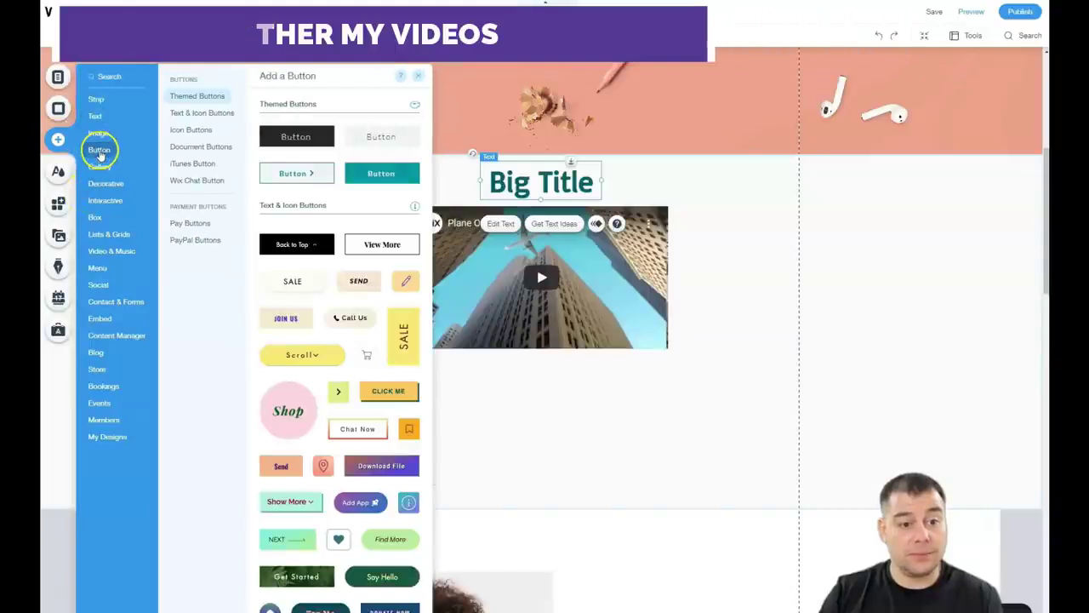
pyautogui.moveTo(300, 139); pyautogui.dragTo(539, 422)
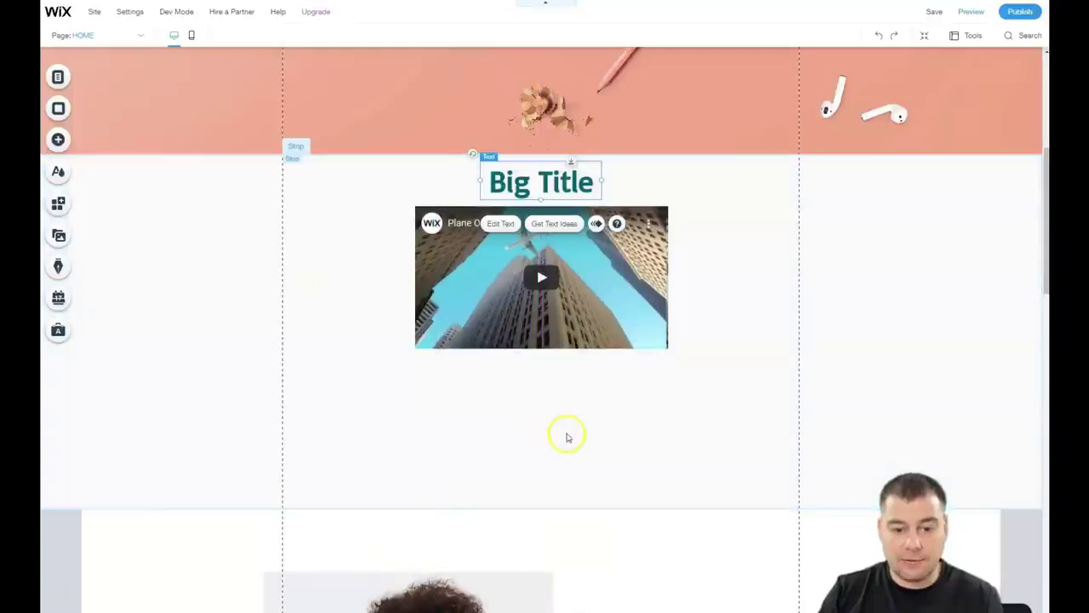
pyautogui.moveTo(581, 406); pyautogui.dragTo(609, 386)
pyautogui.moveTo(503, 428); pyautogui.dragTo(481, 448)
pyautogui.click(560, 434)
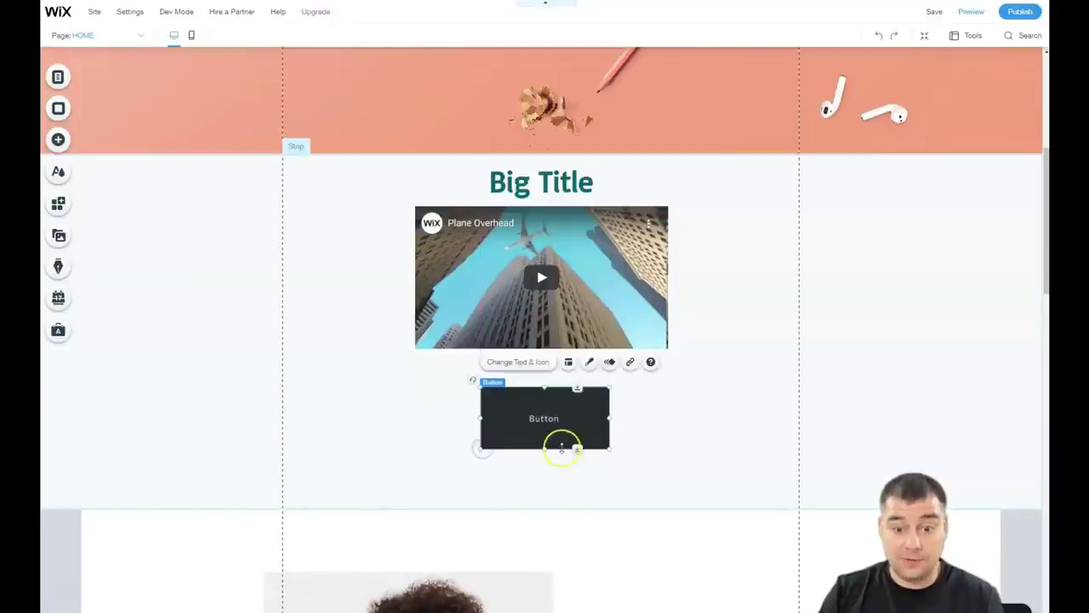
# Step: Examine the link types available for the new button, including the Email option, without linking it
pyautogui.click(537, 367)
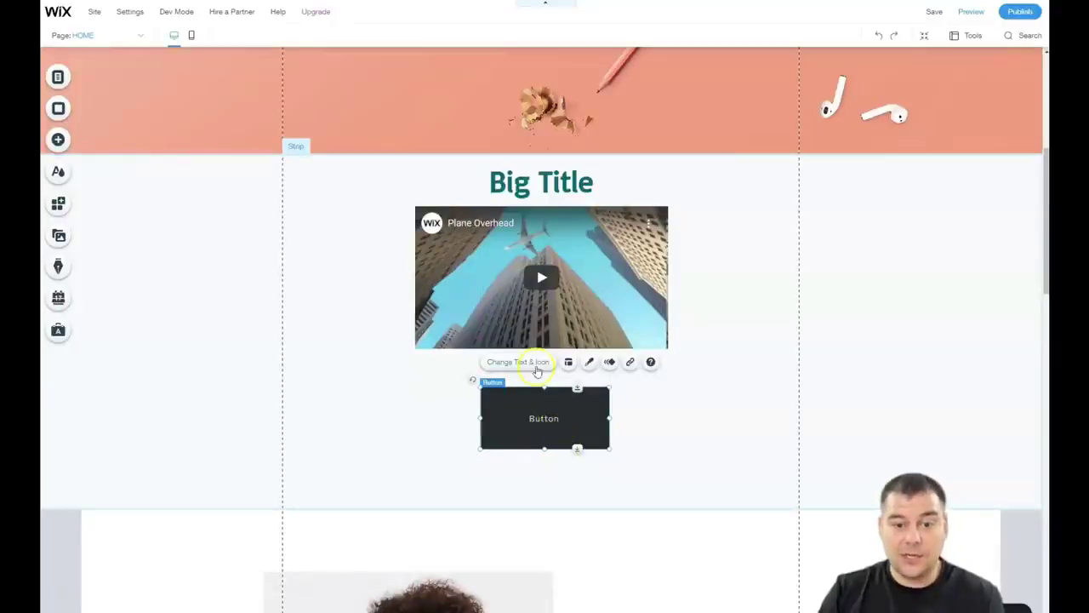
pyautogui.click(515, 362)
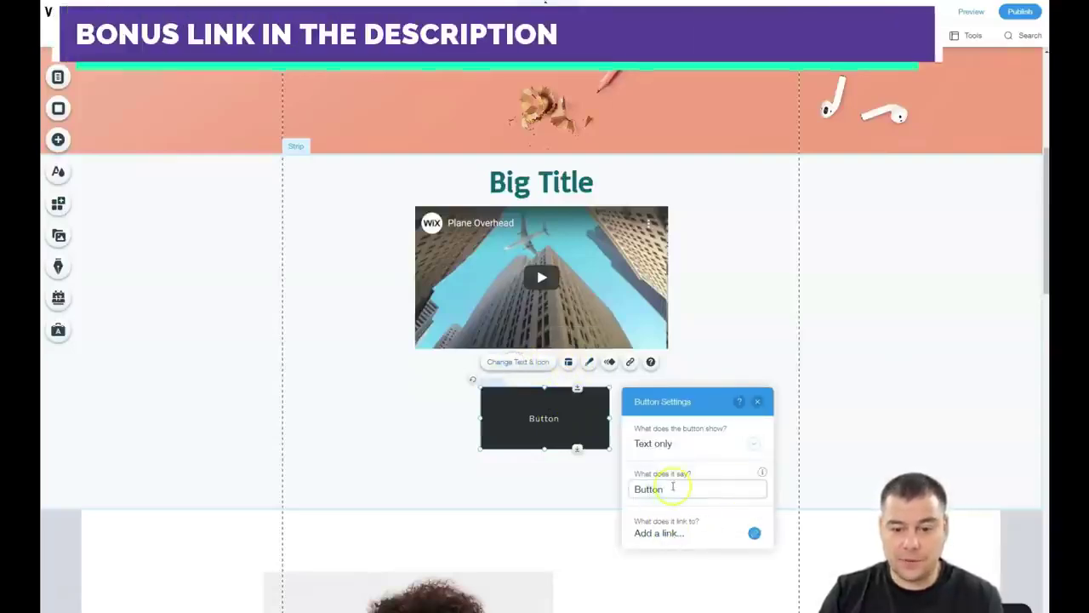
pyautogui.click(754, 534)
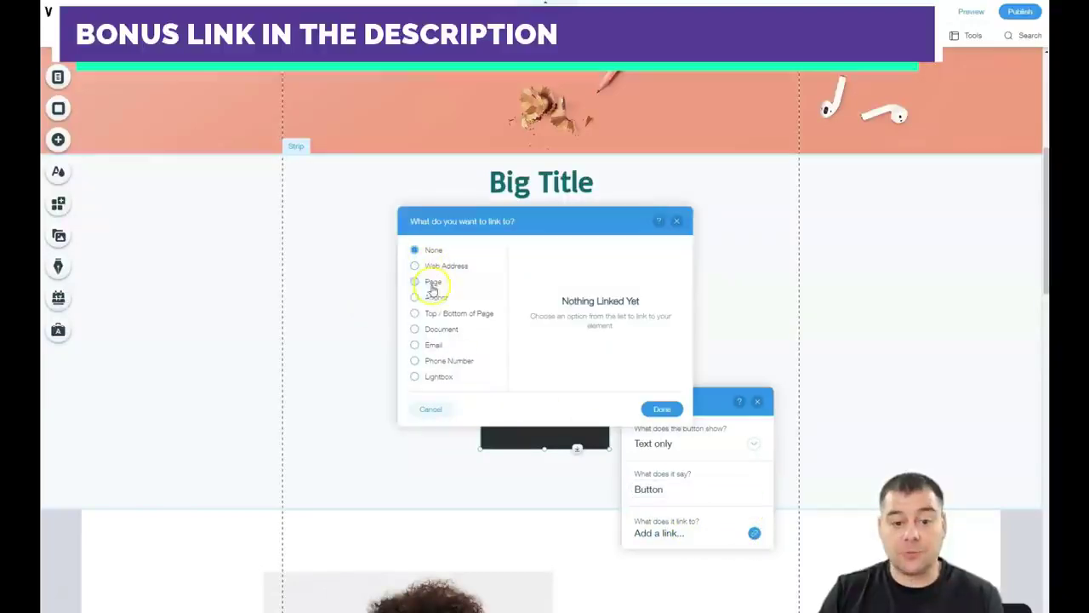
pyautogui.click(416, 351)
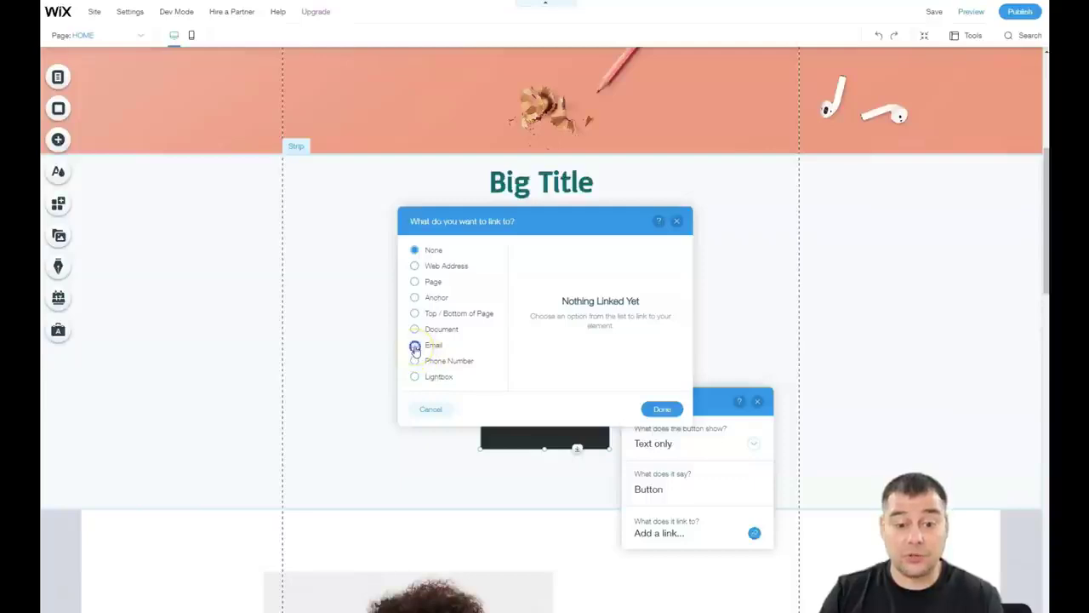
pyautogui.click(416, 348)
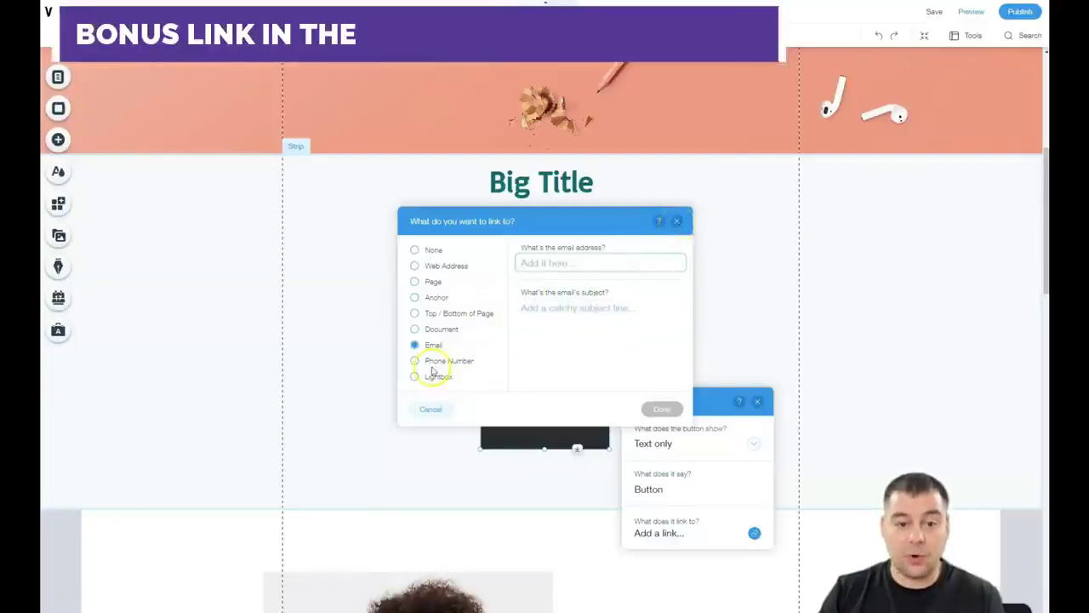
pyautogui.click(677, 221)
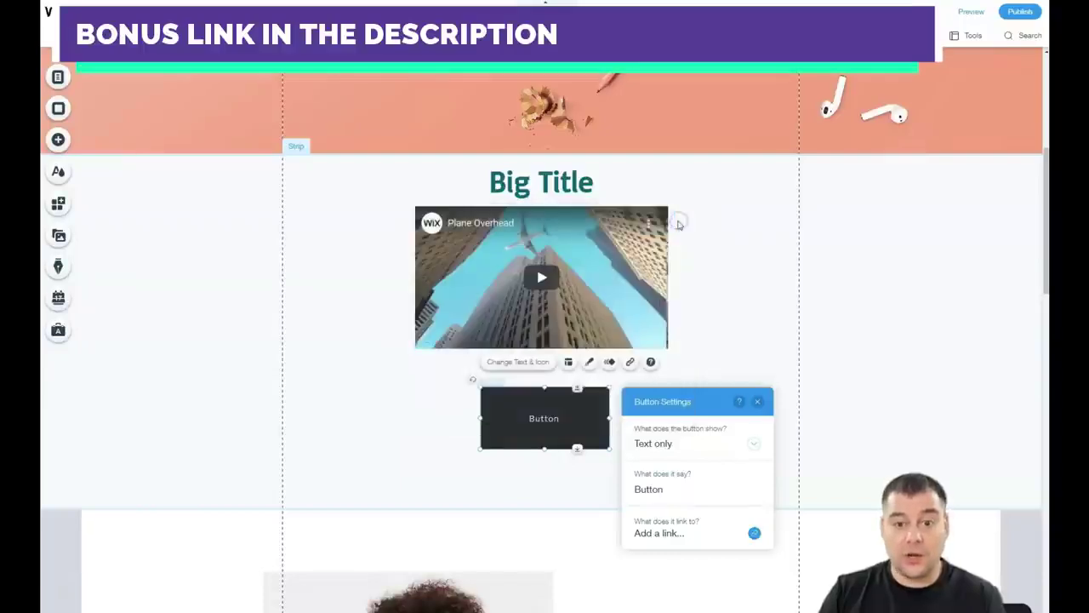
# Step: Set the button's text to "ORDER NOW"
pyautogui.click(683, 491)
pyautogui.write('ORDER NOW')
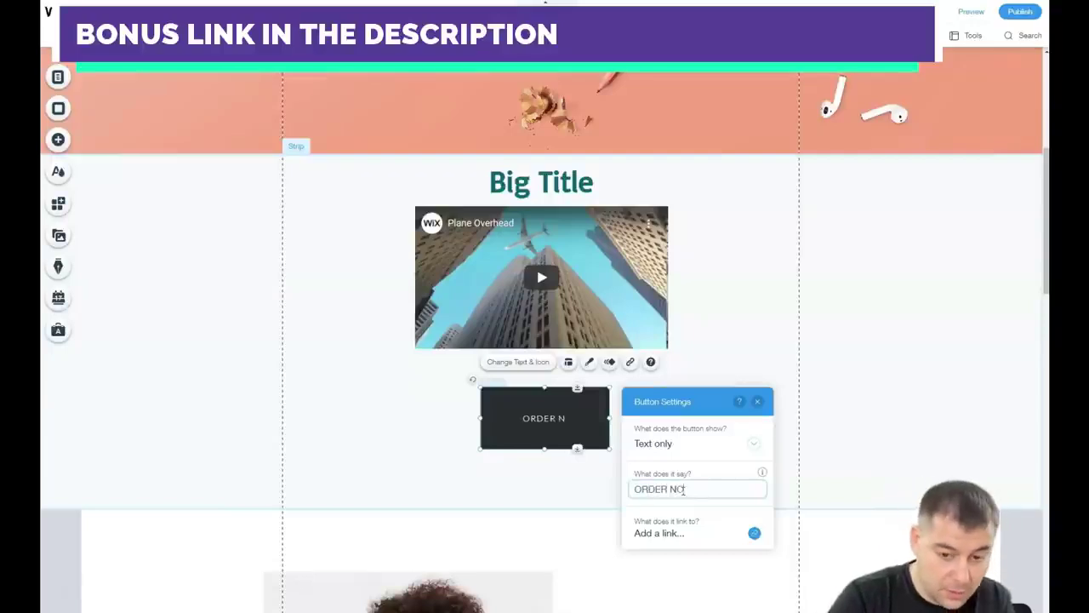
pyautogui.click(425, 438)
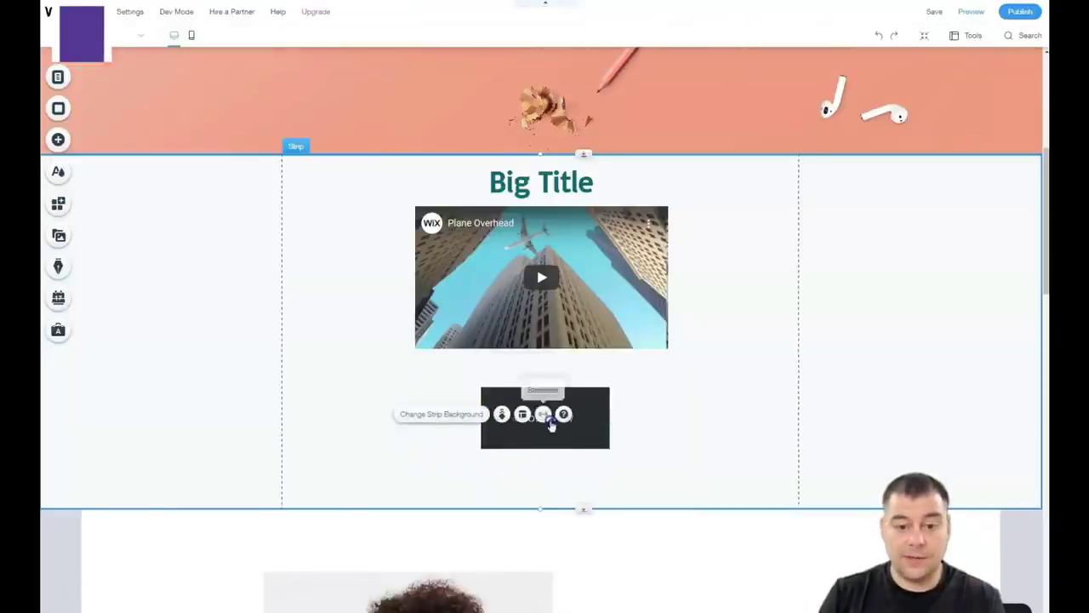
# Step: Try several preset designs on the ORDER NOW button, including the SEND and View More styles
pyautogui.click(589, 422)
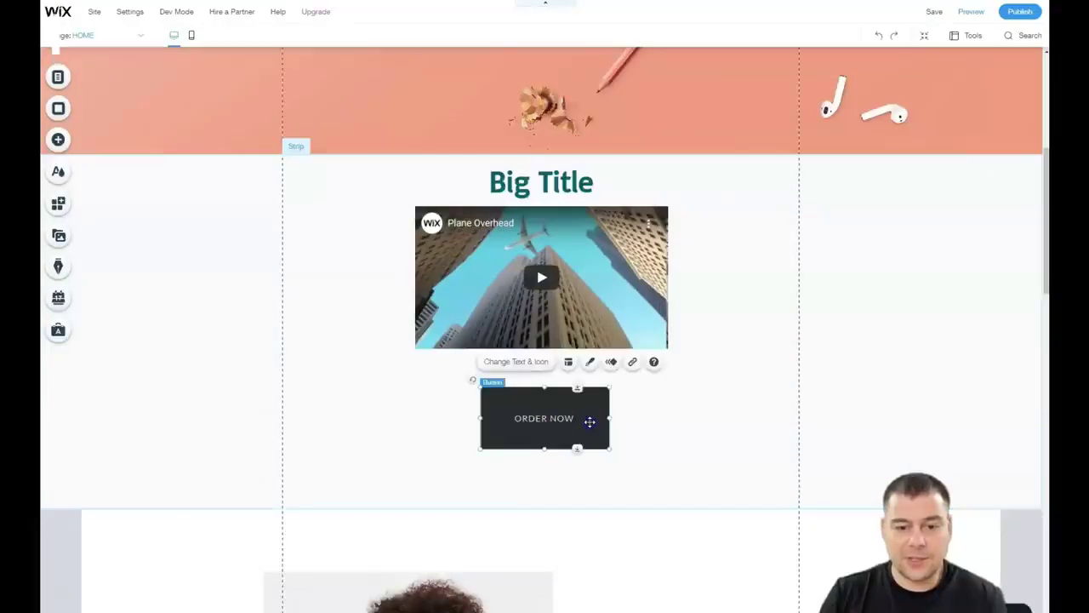
pyautogui.click(588, 363)
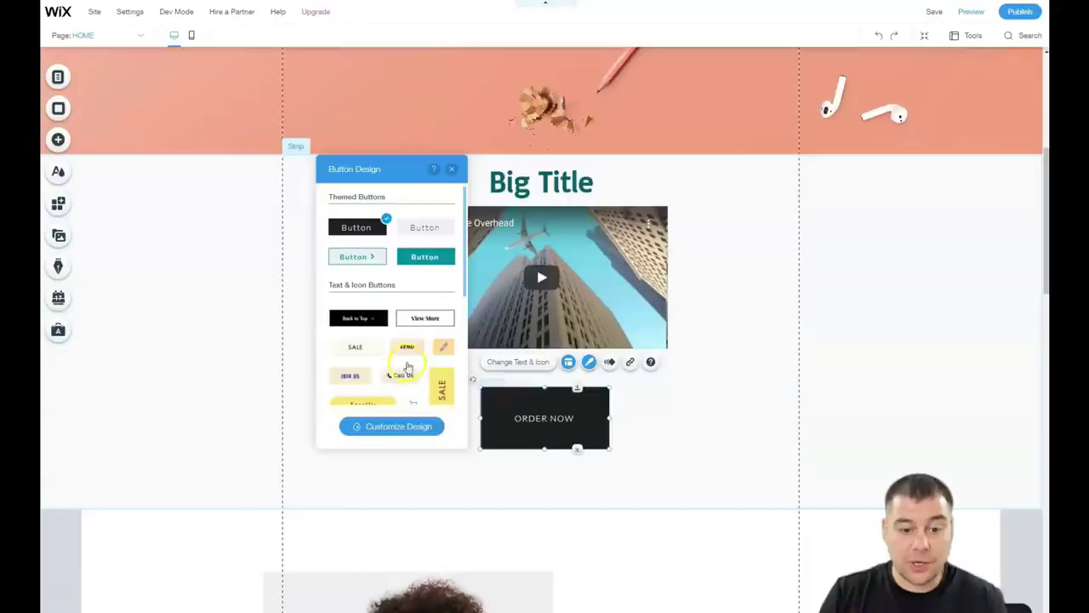
pyautogui.click(409, 349)
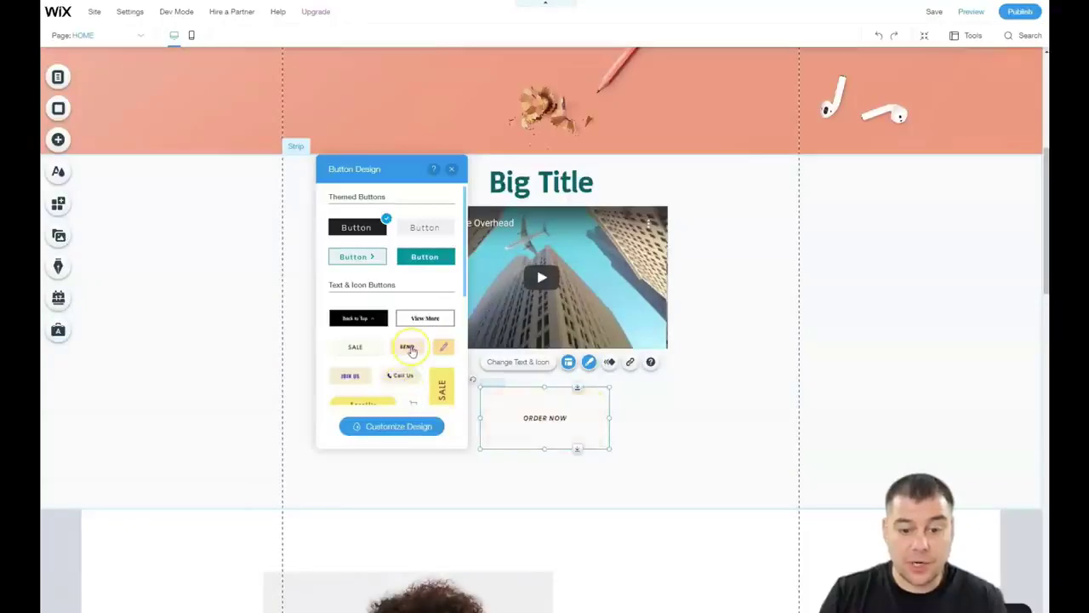
pyautogui.click(414, 322)
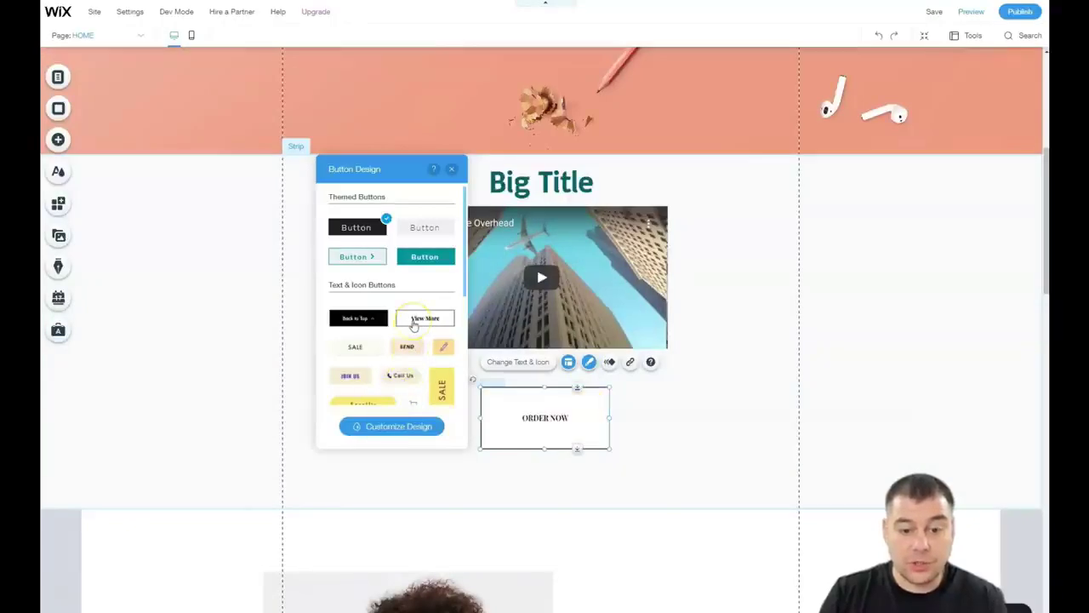
pyautogui.click(419, 231)
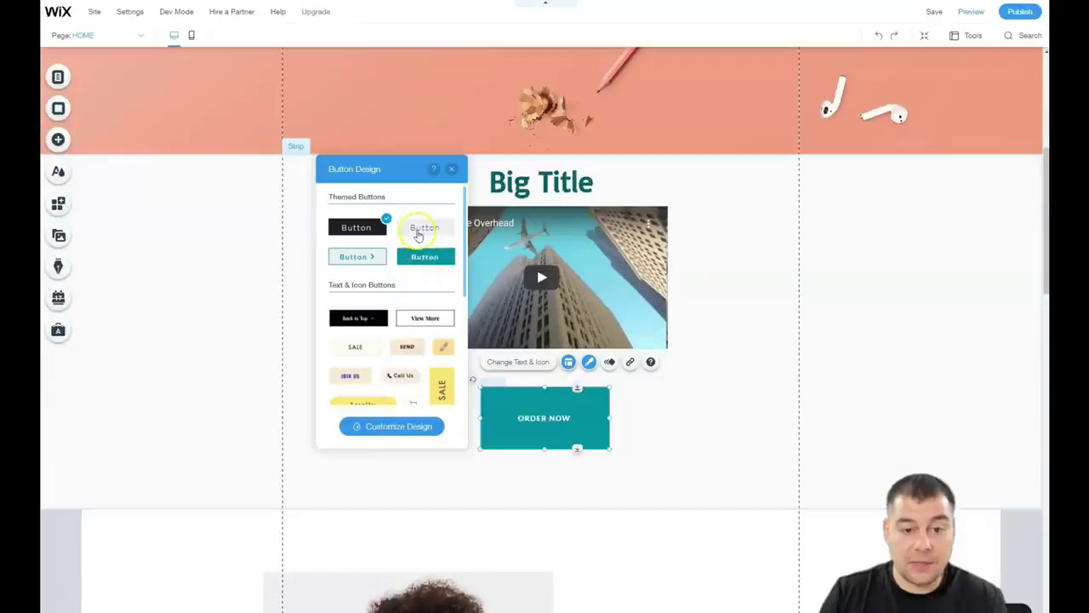
# Step: Customize the ORDER NOW button's design with a salmon-pink theme color as its background fill
pyautogui.click(375, 428)
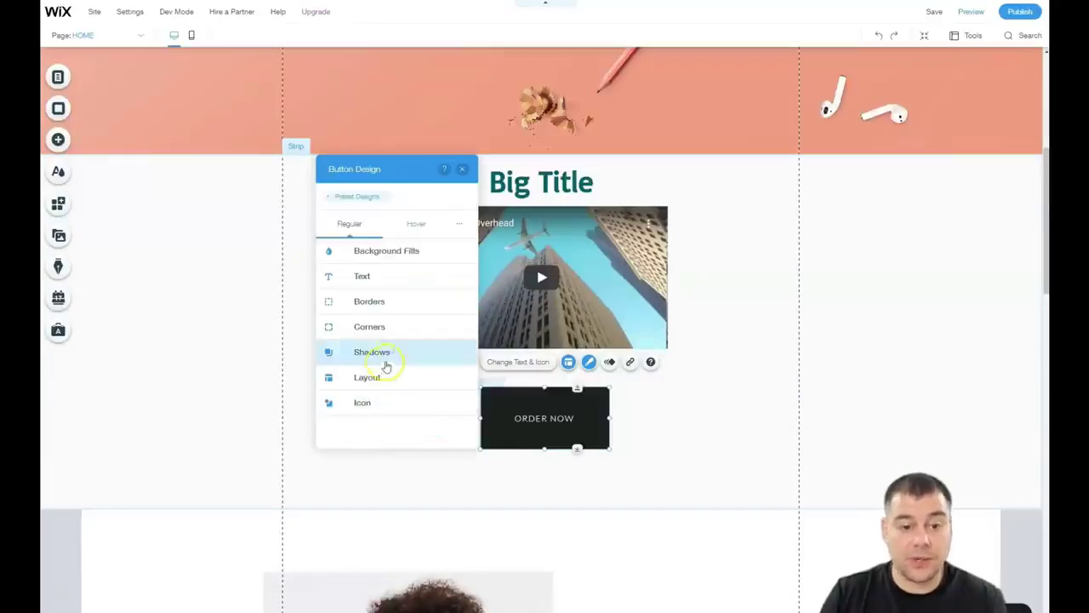
pyautogui.click(379, 256)
pyautogui.click(360, 309)
pyautogui.click(363, 309)
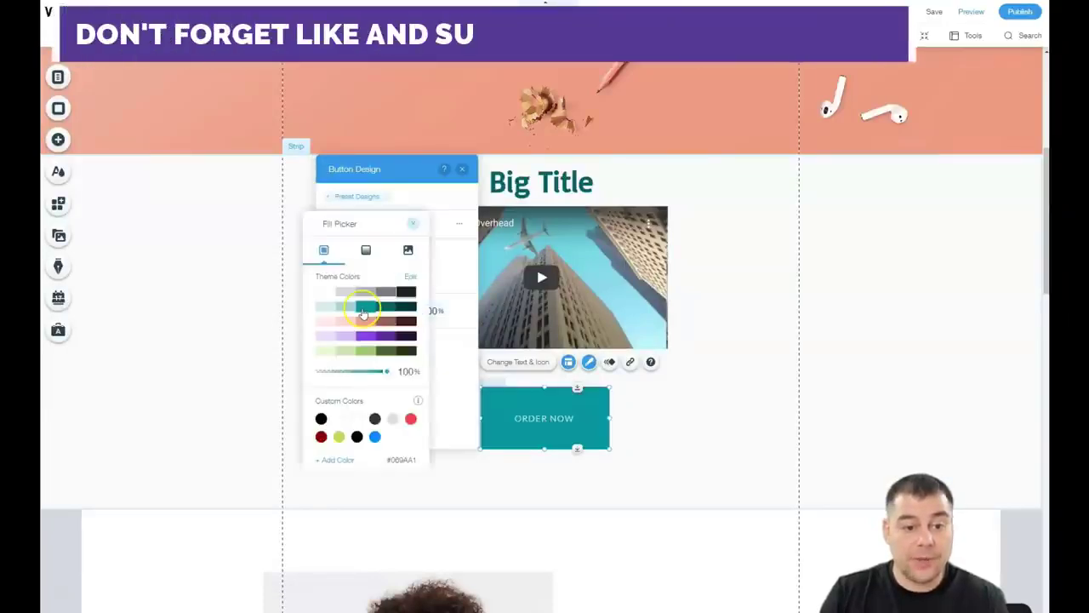
pyautogui.click(342, 321)
pyautogui.click(247, 309)
pyautogui.click(715, 399)
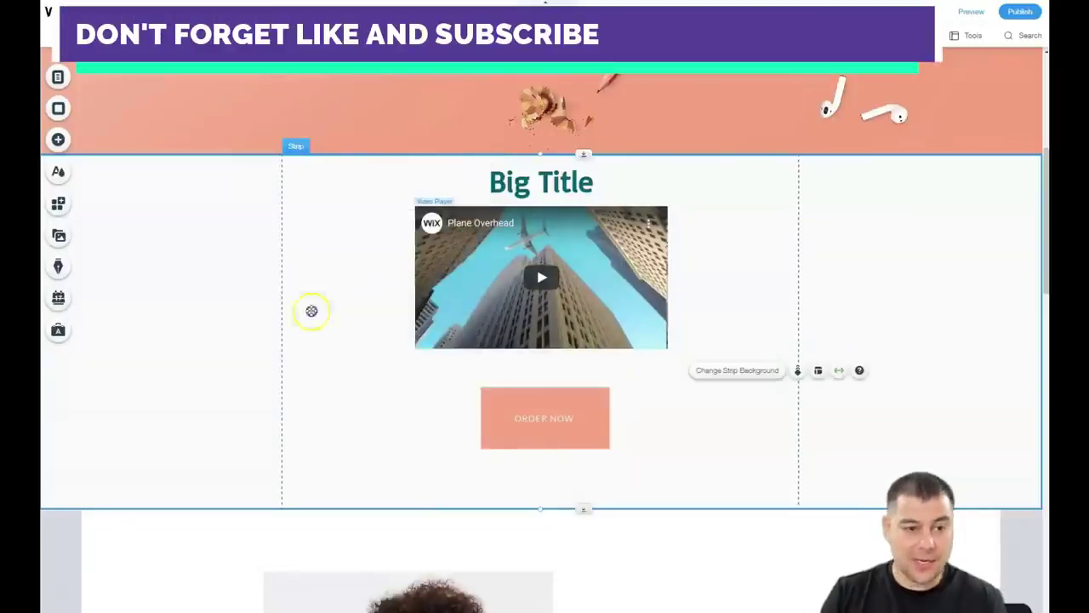
# Step: Try the light teal theme color #A7D1D4 as the background of the strip with the video
pyautogui.scroll(3, 348, 239)
pyautogui.scroll(-1, 350, 280)
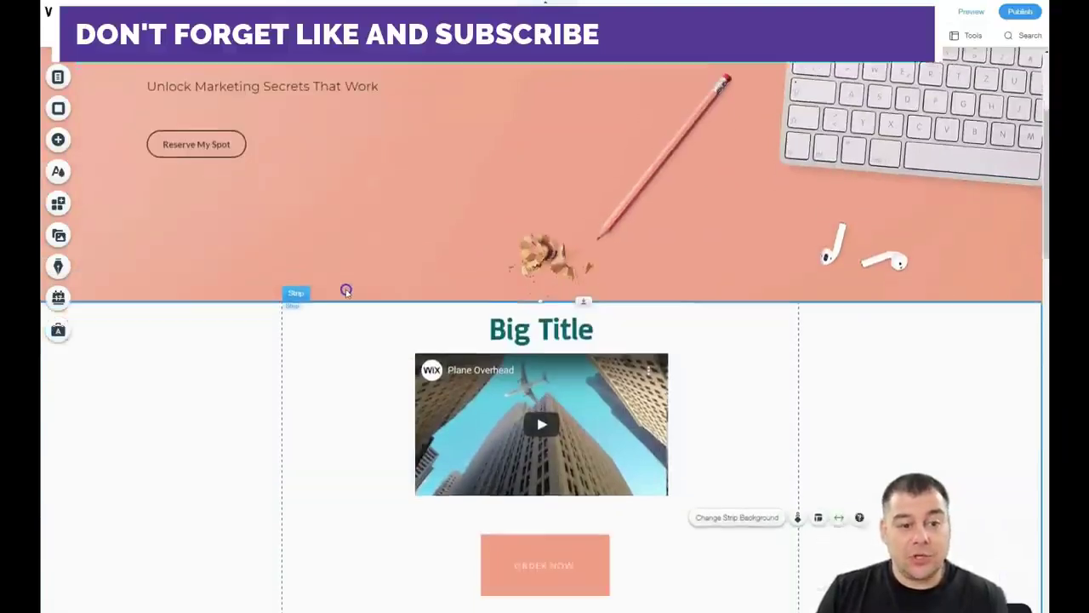
pyautogui.scroll(-1, 345, 288)
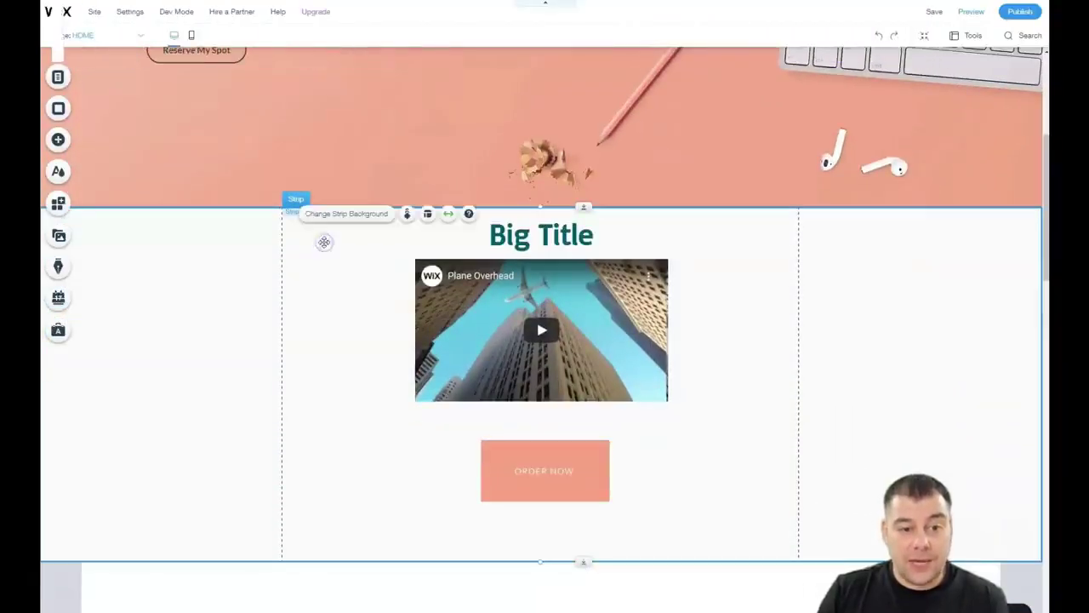
pyautogui.click(340, 214)
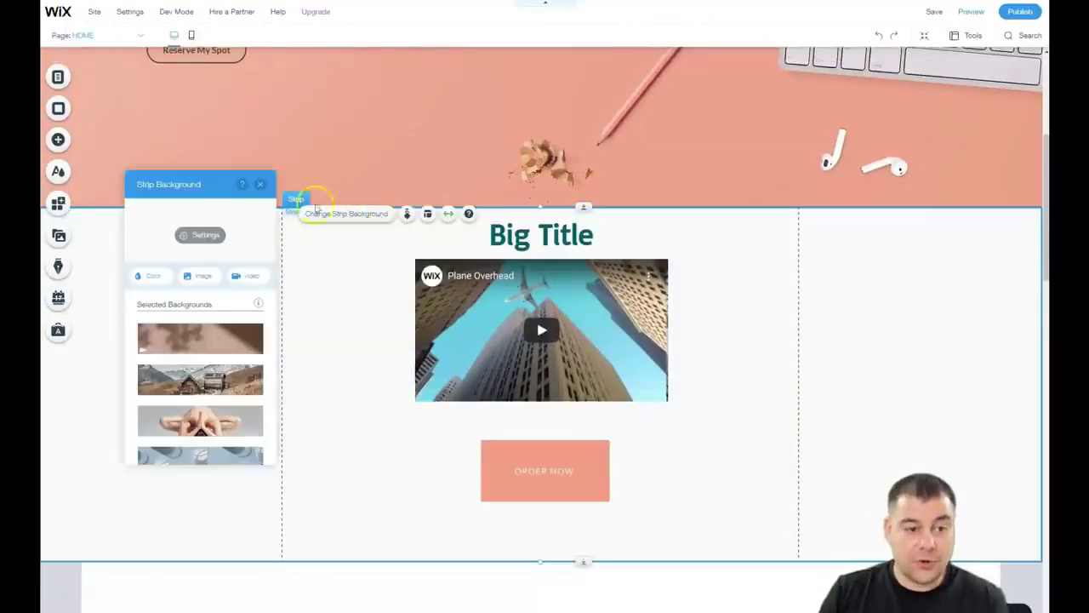
pyautogui.click(157, 279)
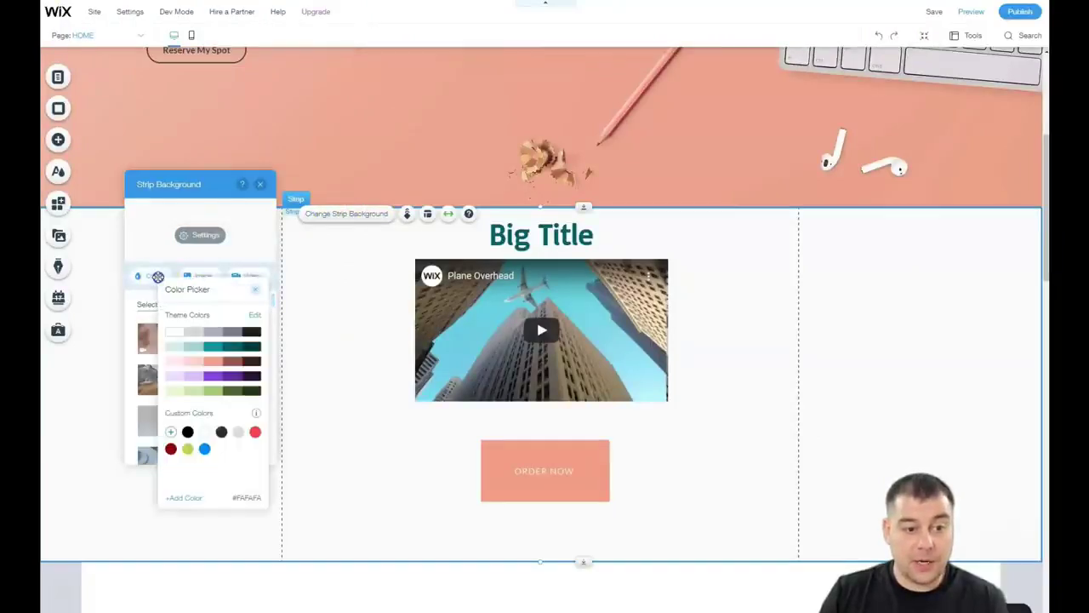
pyautogui.click(190, 348)
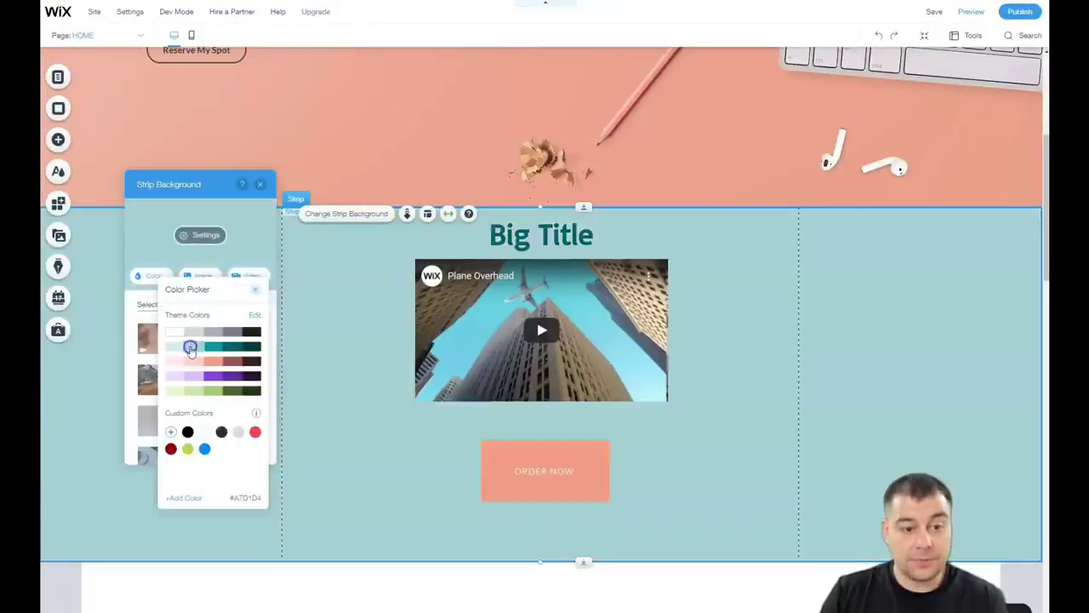
pyautogui.click(256, 292)
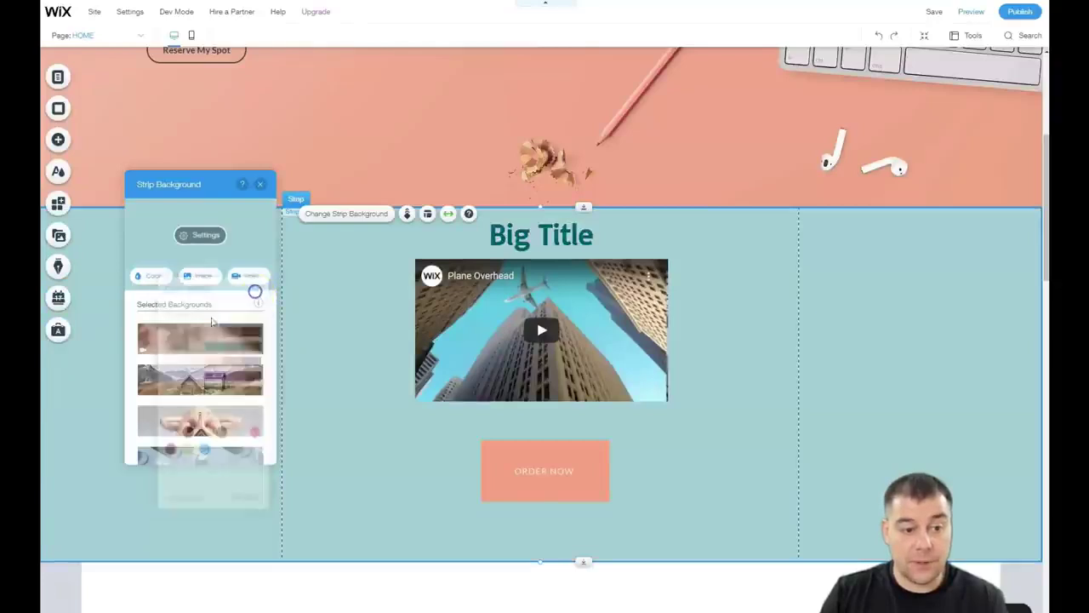
# Step: Set the strip's background to the suggested image of a white keyboard and mouse on a desk
pyautogui.moveTo(200, 418)
pyautogui.scroll(-5, 203, 409)
pyautogui.click(201, 351)
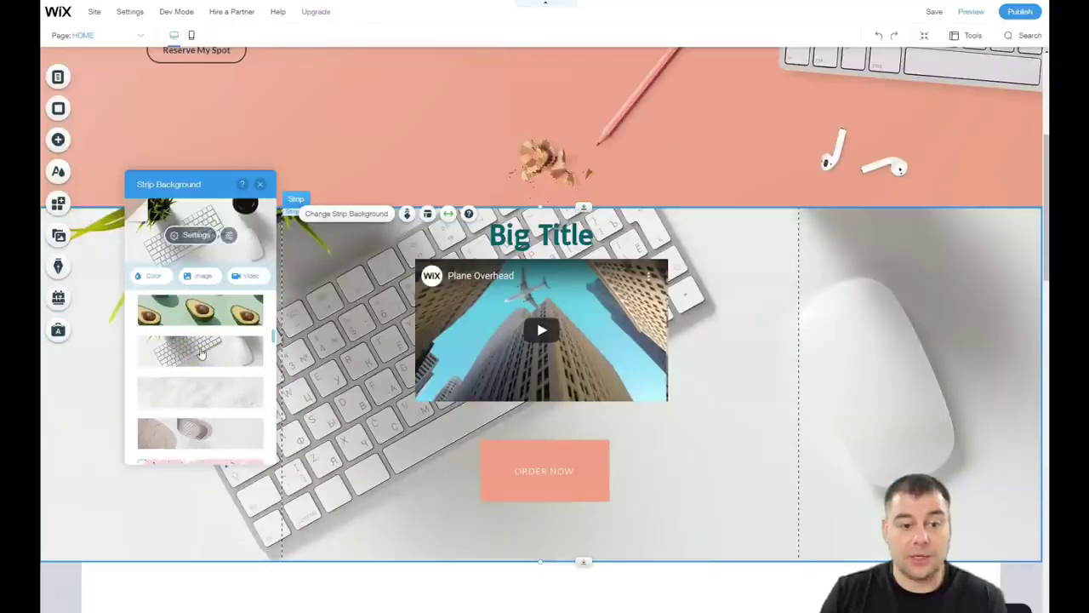
# Step: Set the strip's background image opacity to 33% and the color behind it to teal theme color #069AA1 at 49% opacity
pyautogui.click(191, 252)
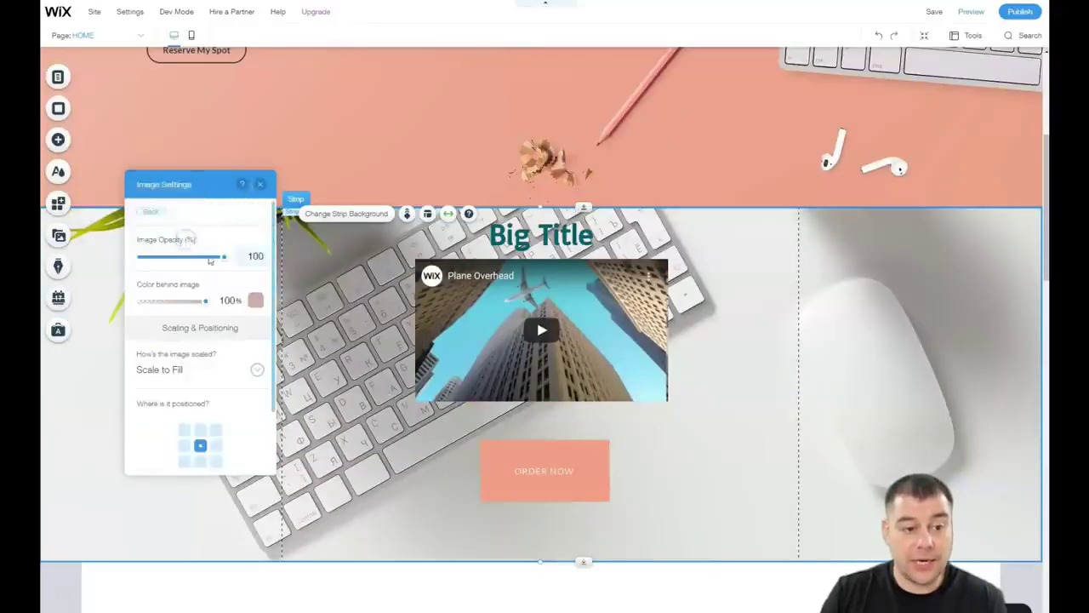
pyautogui.moveTo(223, 256); pyautogui.dragTo(169, 258)
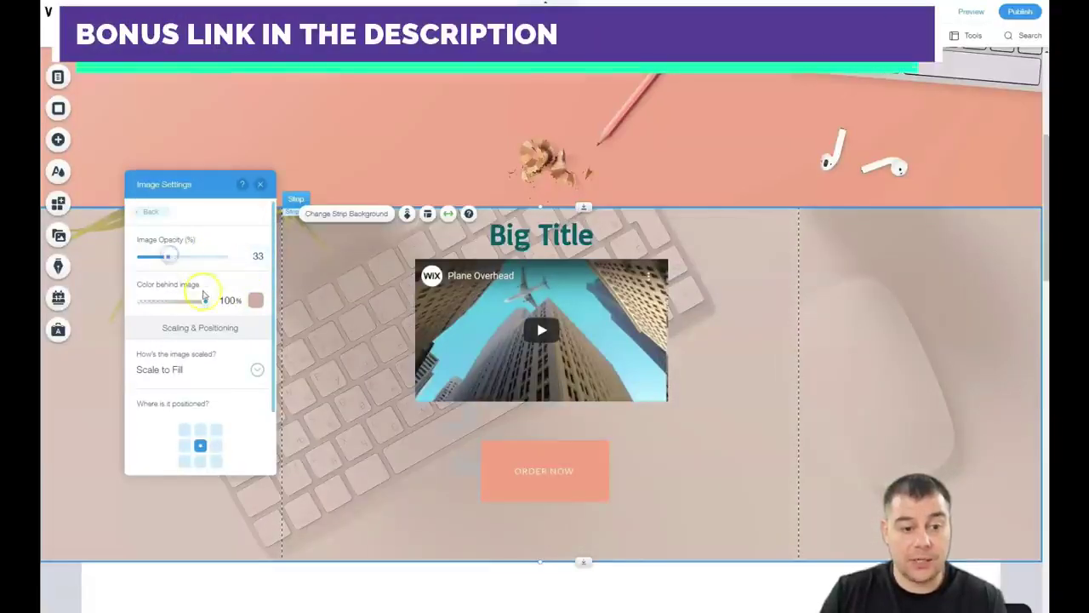
pyautogui.click(255, 299)
pyautogui.click(310, 375)
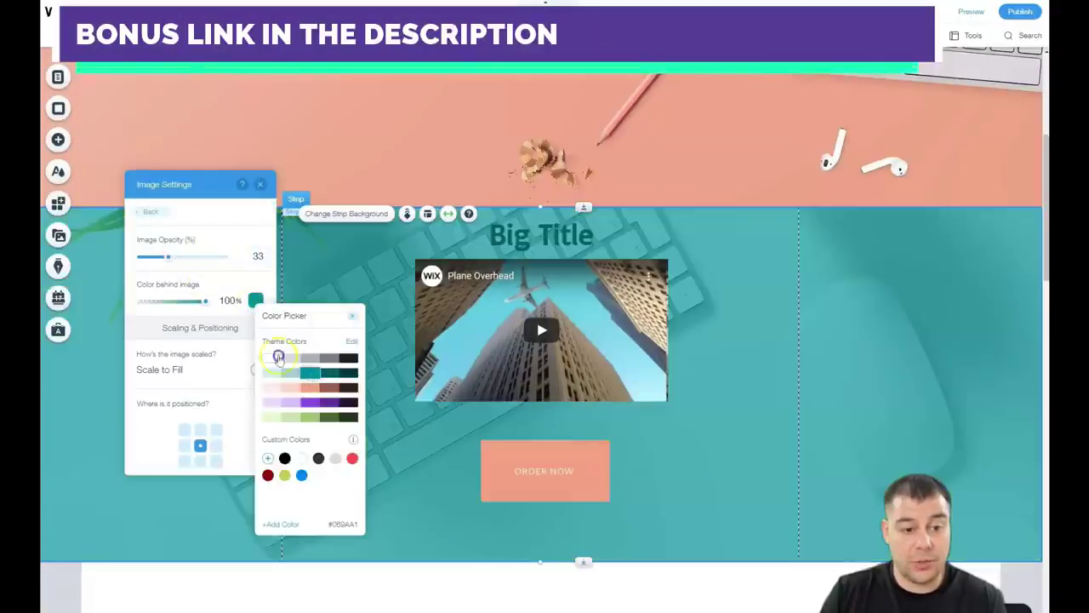
pyautogui.moveTo(192, 303); pyautogui.dragTo(172, 303)
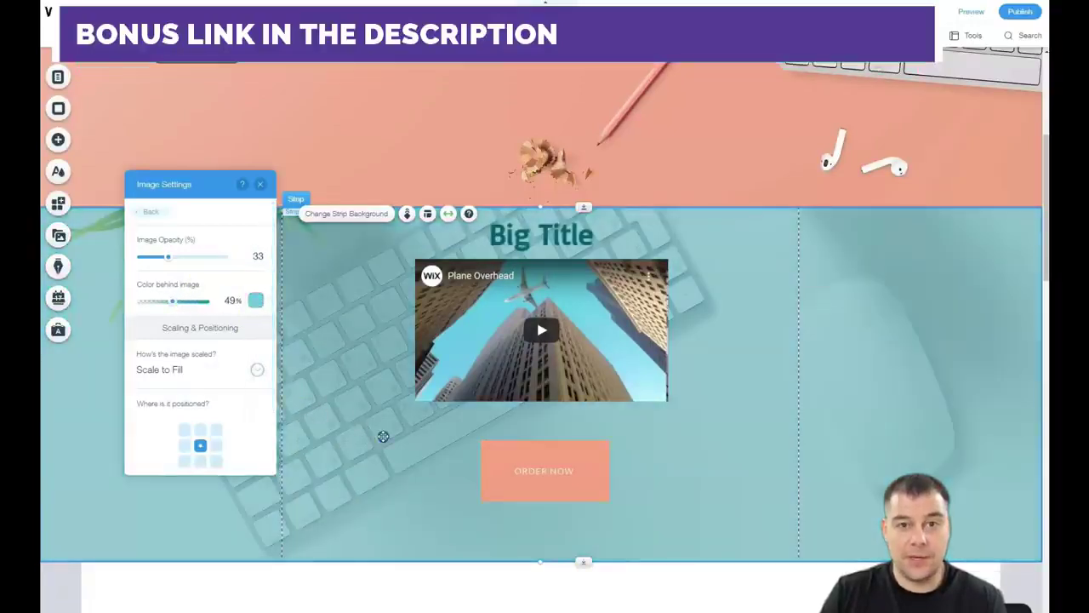
pyautogui.click(260, 184)
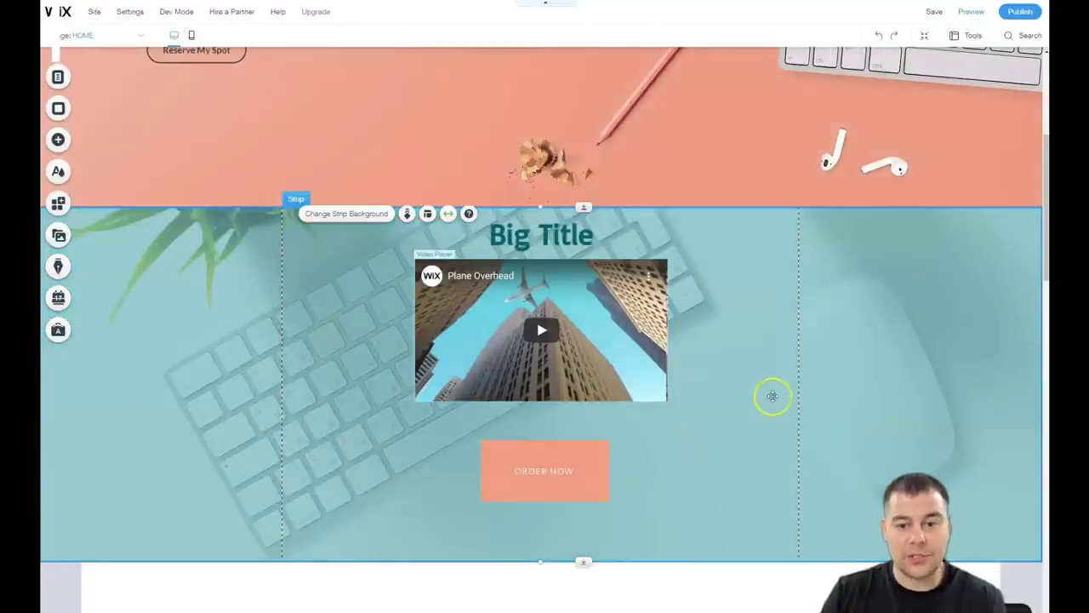
# Step: Look over the page sections around the video strip and examine the editing options of the about section's photo
pyautogui.scroll(-3, 766, 387)
pyautogui.scroll(-2, 735, 320)
pyautogui.scroll(4, 735, 320)
pyautogui.scroll(1, 733, 323)
pyautogui.scroll(-5, 729, 321)
pyautogui.scroll(-2, 733, 328)
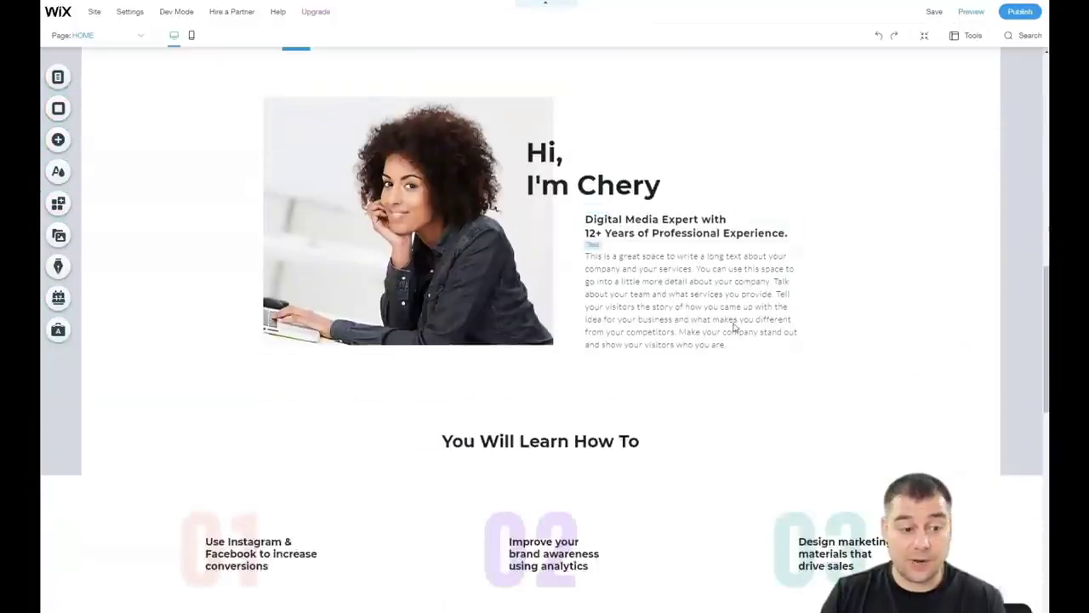
pyautogui.scroll(1, 736, 328)
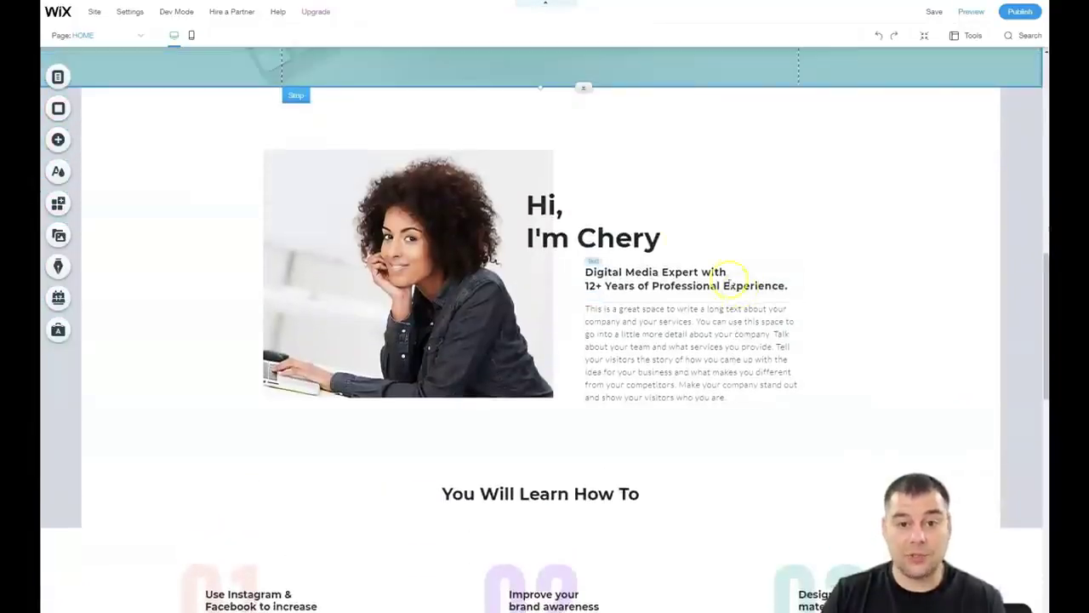
pyautogui.click(403, 268)
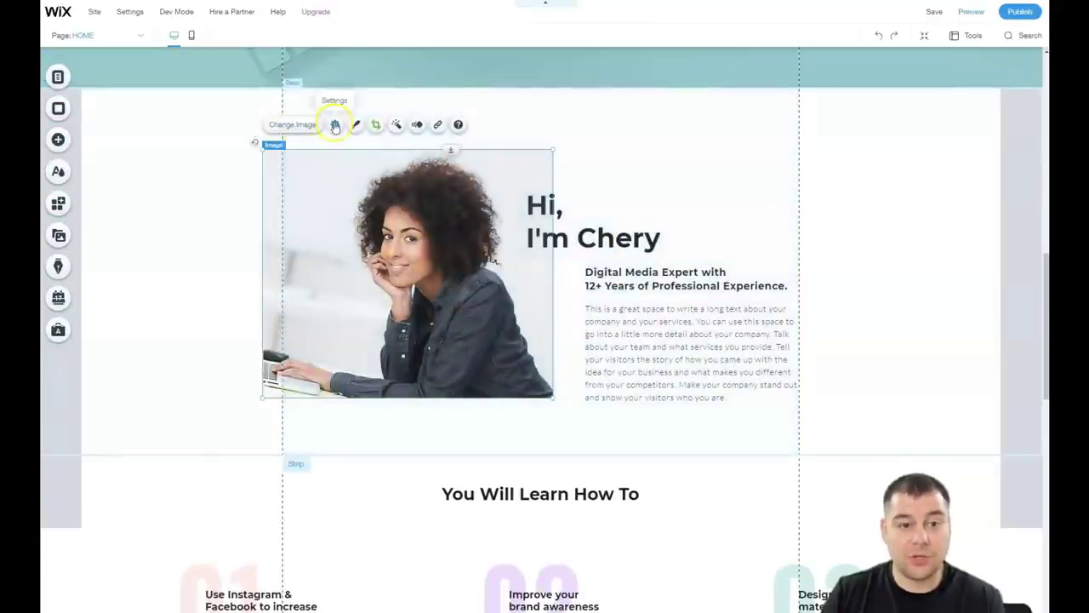
pyautogui.click(376, 127)
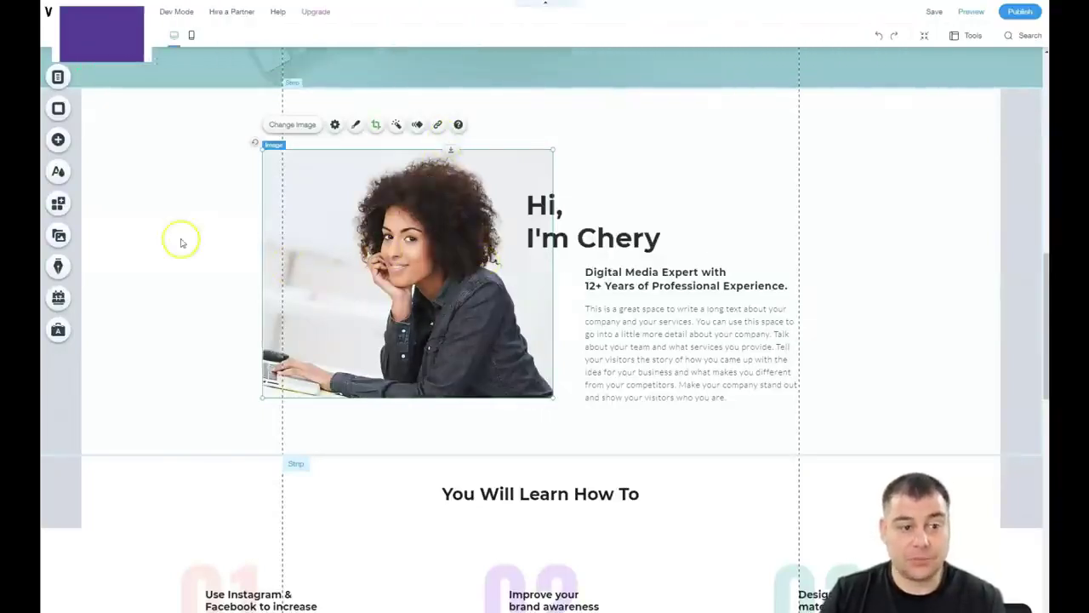
# Step: Preview several featured color themes and apply the dark navy one with blue and cyan accents to the site
pyautogui.click(57, 174)
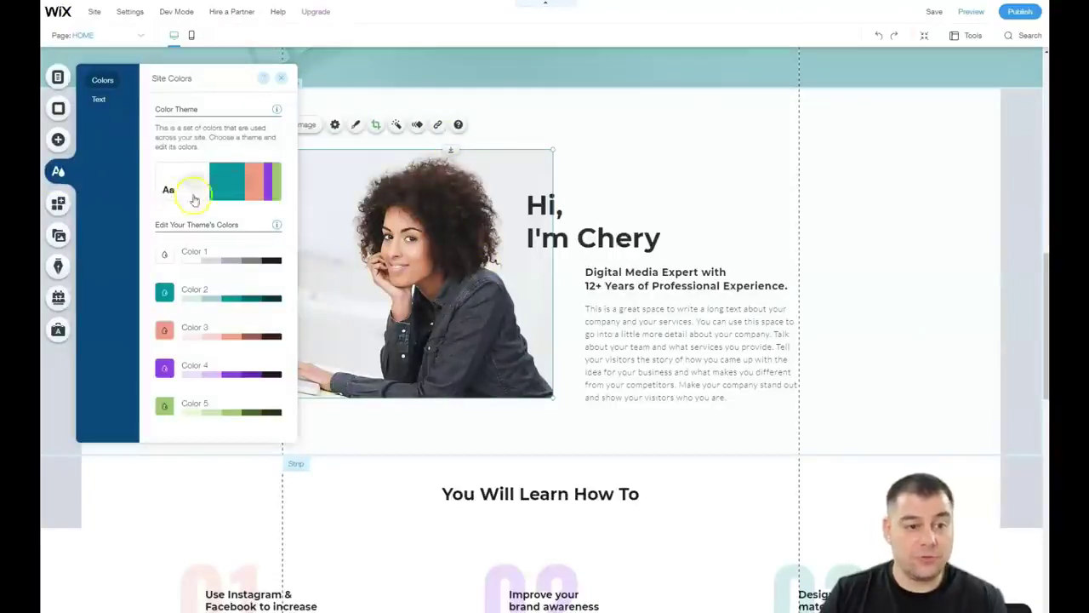
pyautogui.click(216, 182)
pyautogui.click(202, 262)
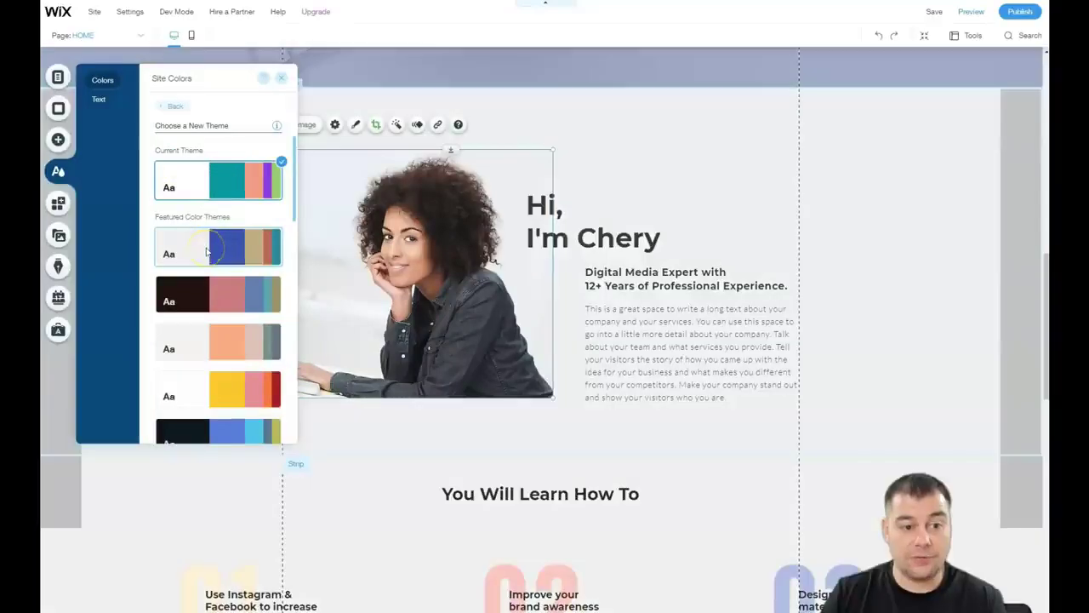
pyautogui.click(200, 294)
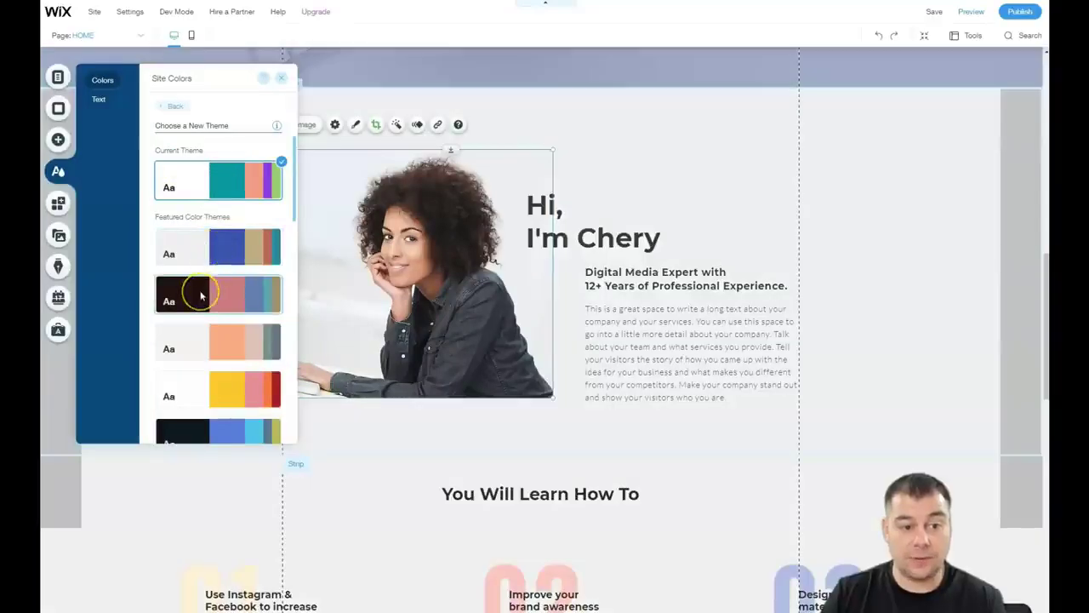
pyautogui.click(205, 328)
pyautogui.click(194, 392)
pyautogui.click(211, 430)
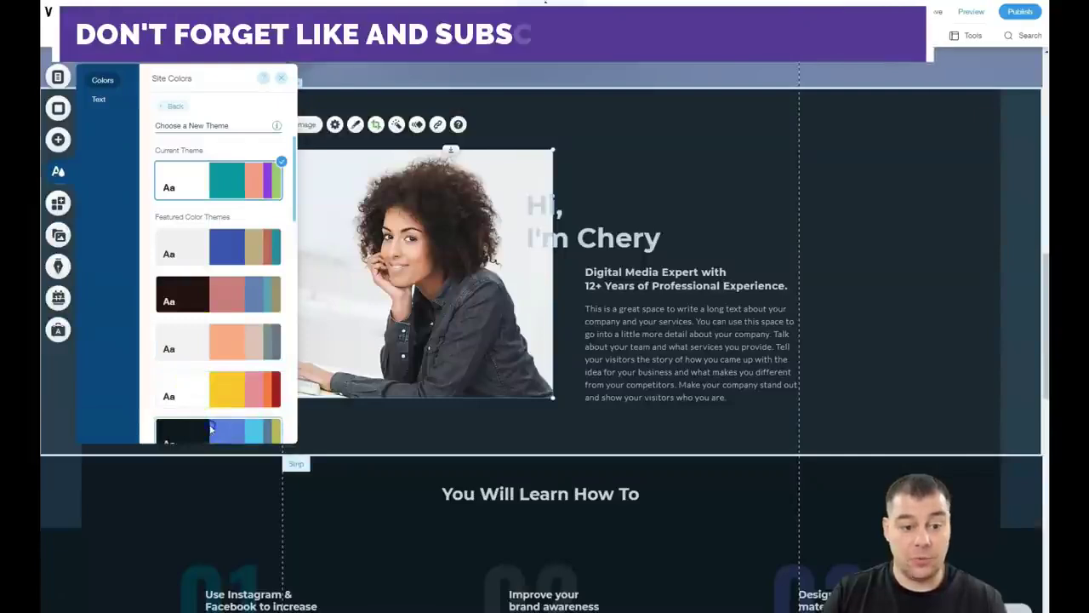
pyautogui.click(543, 281)
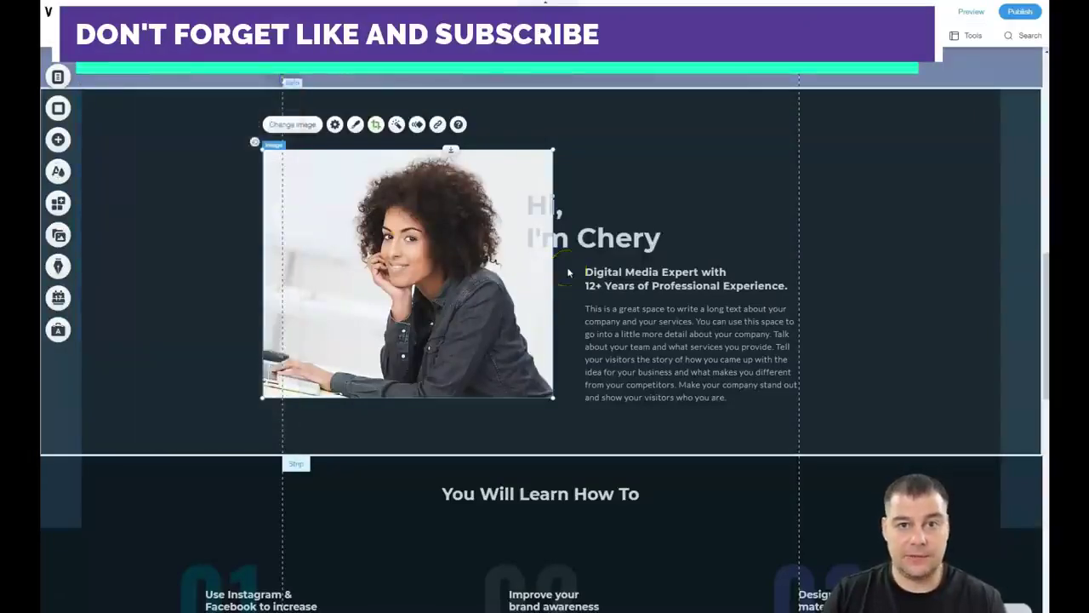
pyautogui.scroll(-5, 569, 272)
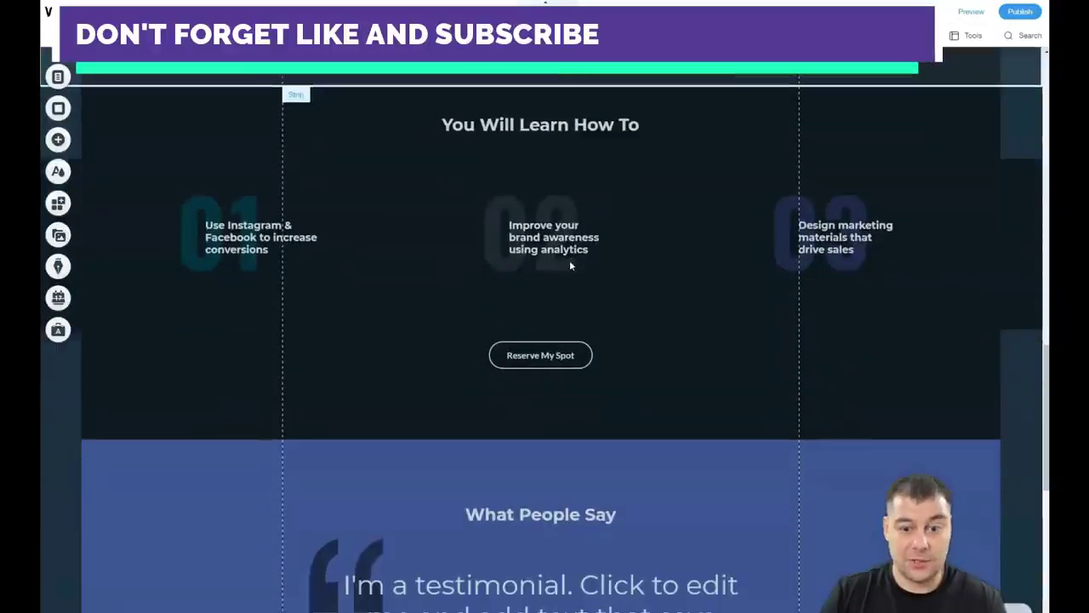
pyautogui.click(252, 238)
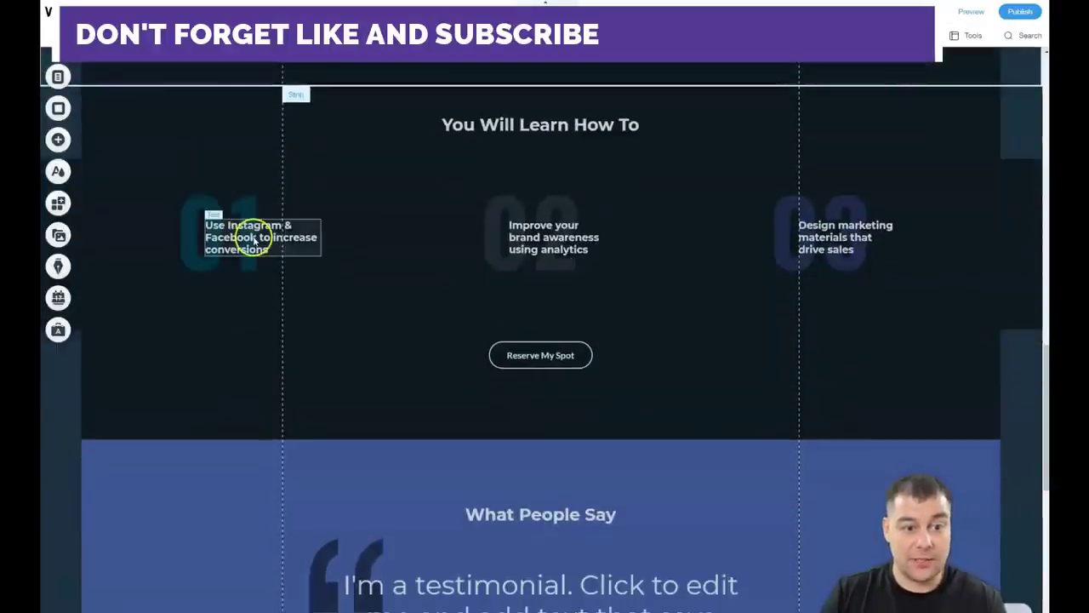
pyautogui.click(518, 221)
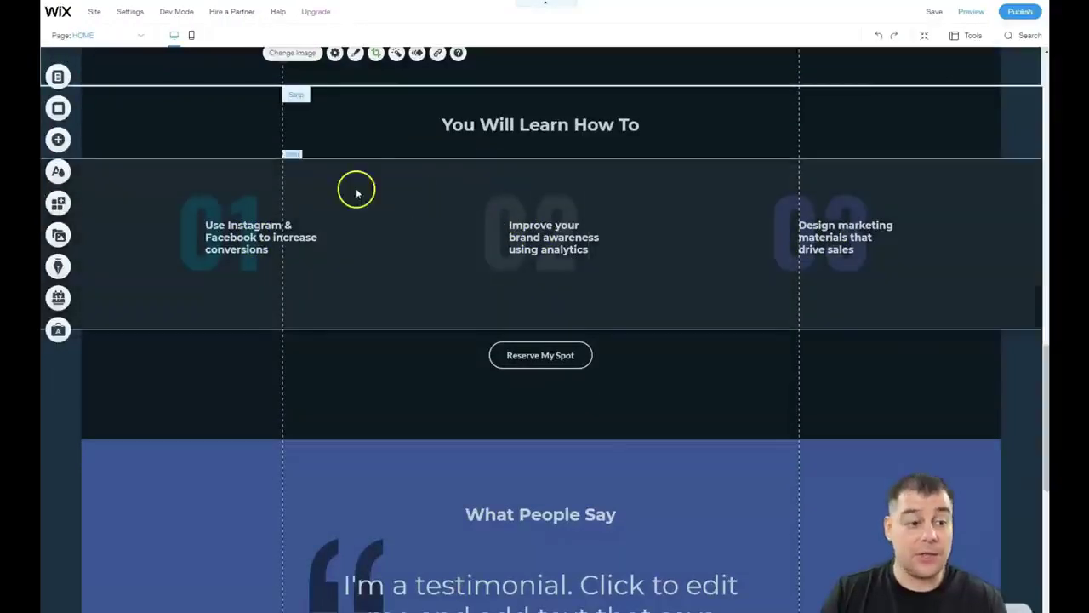
# Step: Browse the Wix App Market's recommended and trending apps and its Marketing category for available add-ons
pyautogui.click(59, 204)
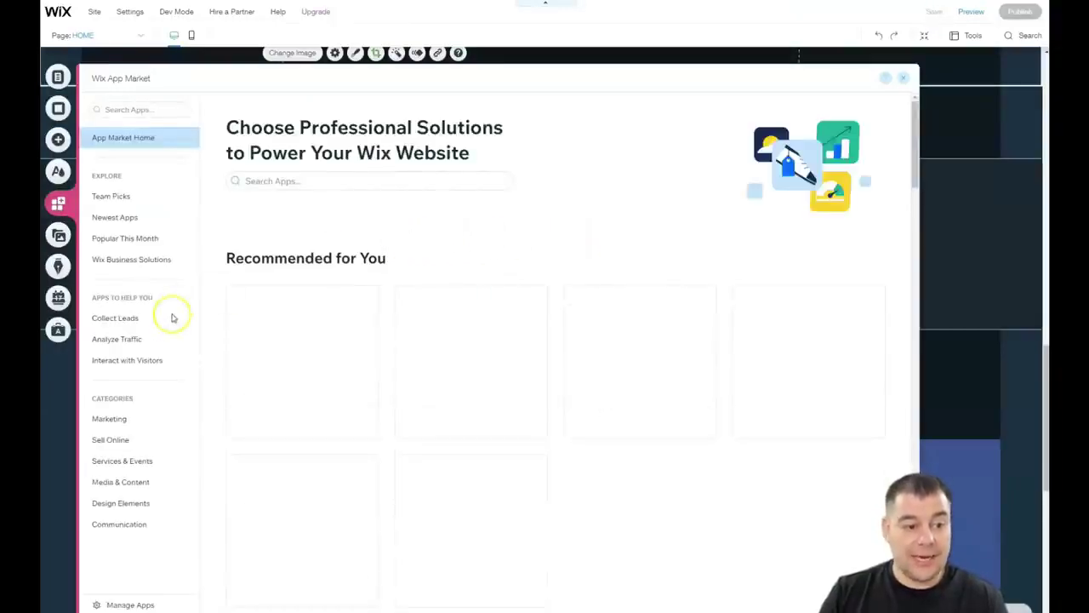
pyautogui.scroll(-1, 316, 358)
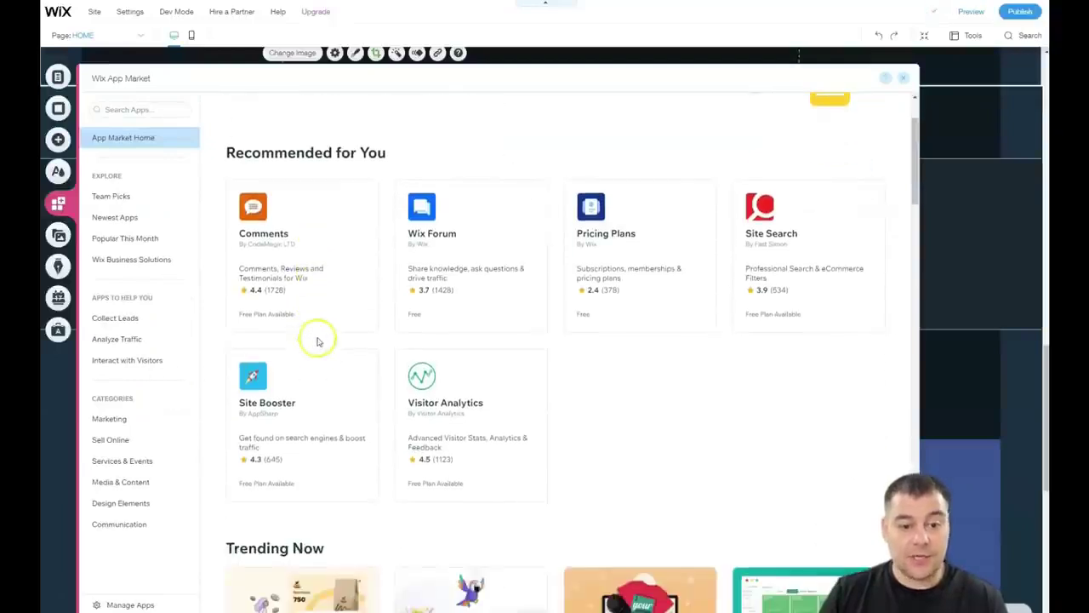
pyautogui.scroll(-2, 317, 341)
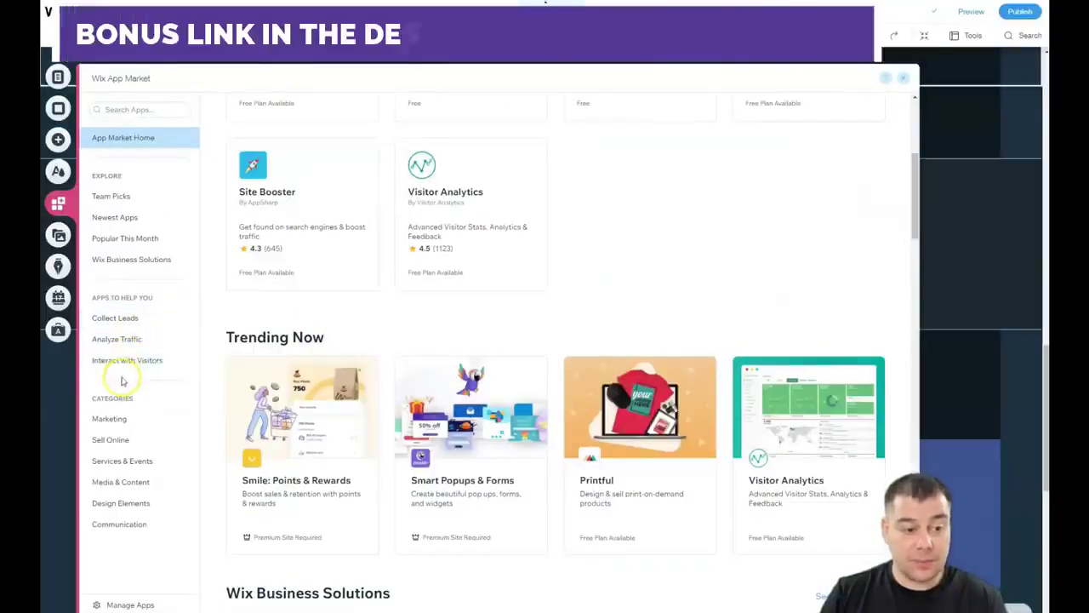
pyautogui.click(110, 420)
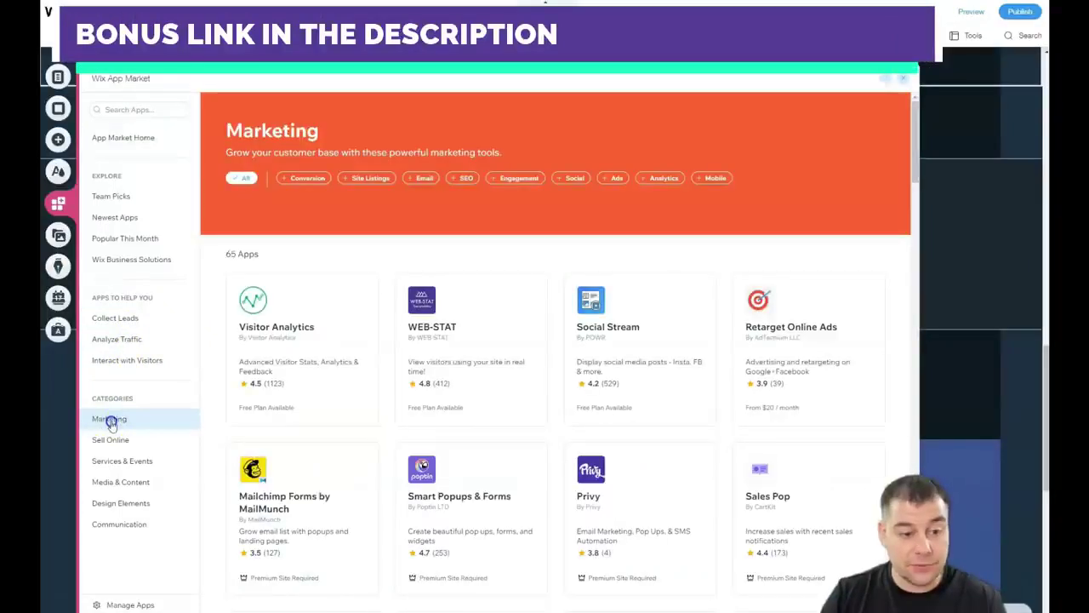
pyautogui.scroll(-2, 491, 332)
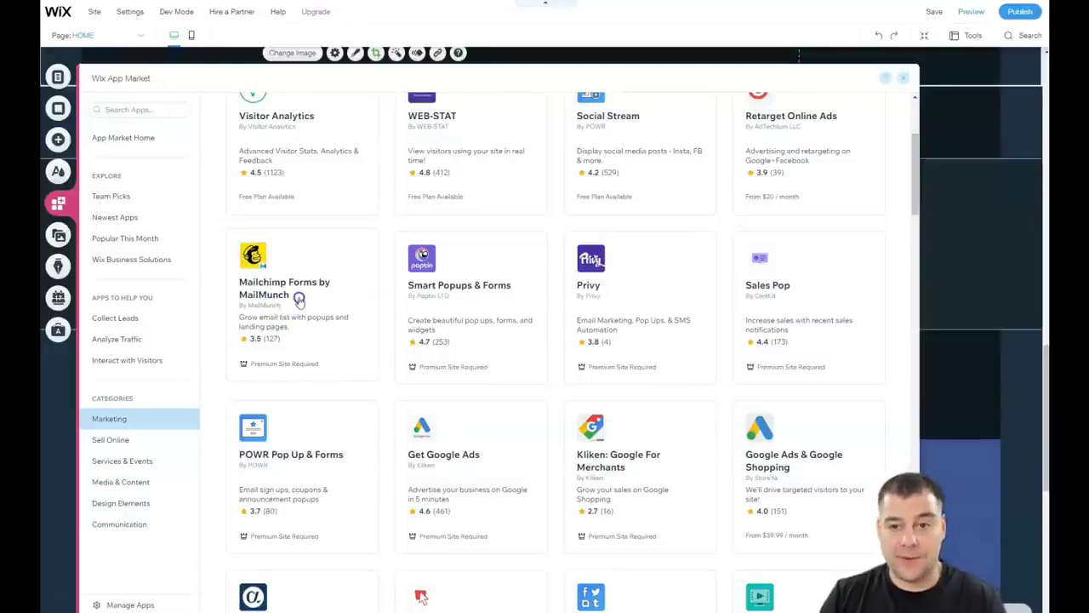
pyautogui.scroll(-12, 298, 298)
pyautogui.scroll(-10, 586, 271)
pyautogui.scroll(2, 303, 170)
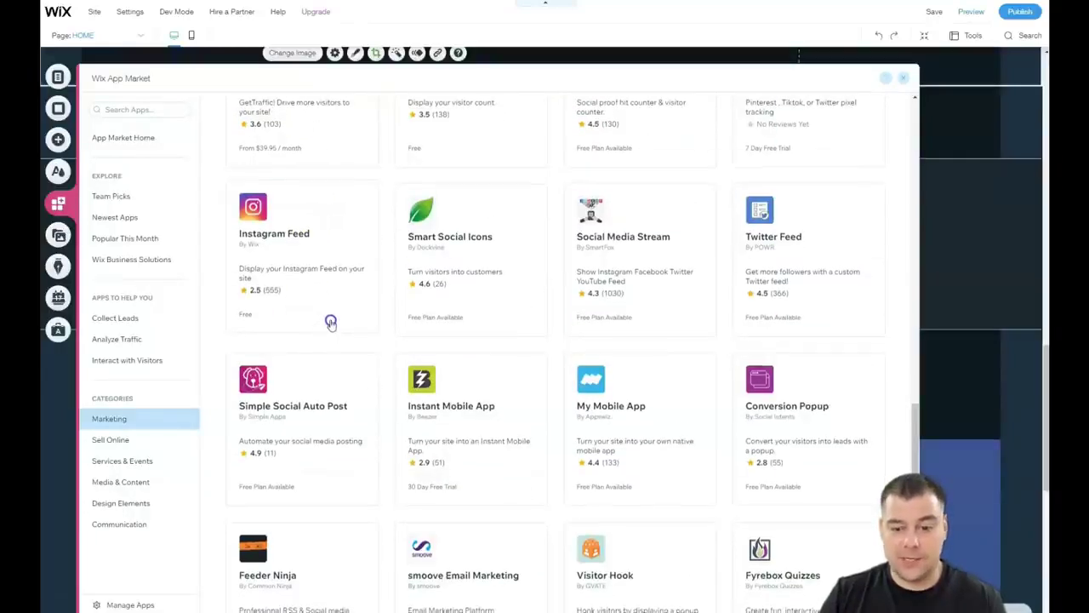
pyautogui.scroll(-6, 330, 322)
pyautogui.scroll(-5, 460, 318)
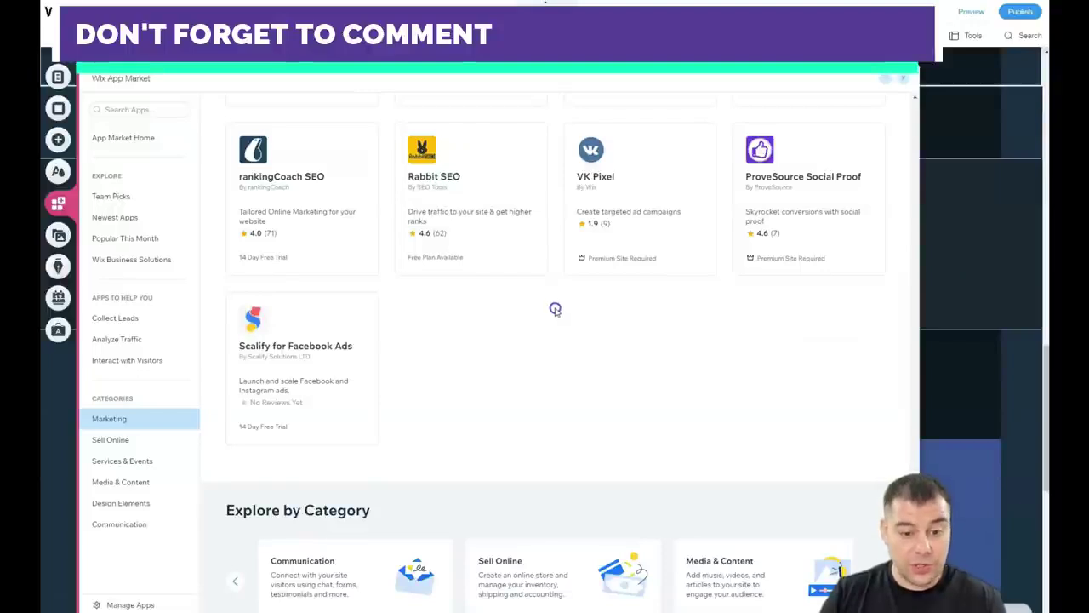
pyautogui.click(904, 79)
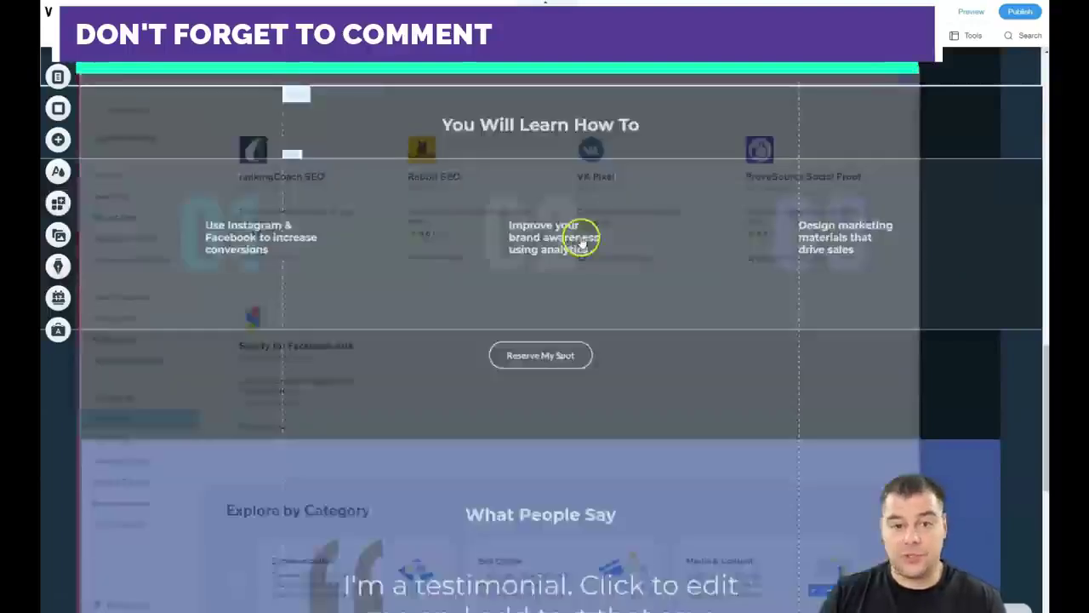
# Step: Move the number 02 and its "Improve your brand awareness using analytics" text further right within the middle column
pyautogui.scroll(3, 629, 317)
pyautogui.scroll(-3, 628, 316)
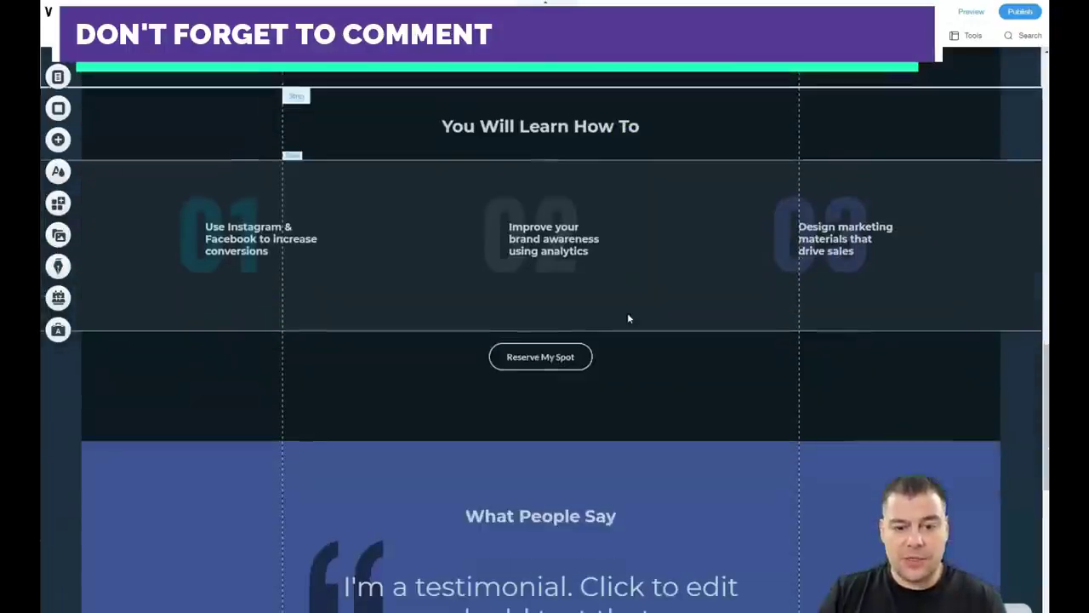
pyautogui.scroll(1, 553, 290)
pyautogui.moveTo(570, 235); pyautogui.dragTo(640, 238)
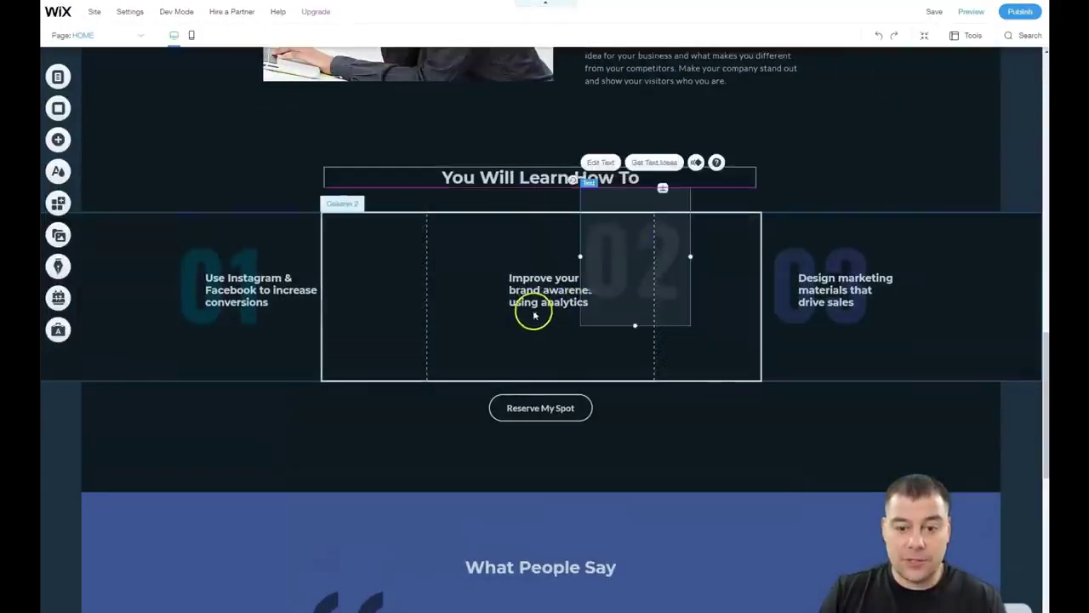
pyautogui.click(545, 298)
pyautogui.moveTo(575, 292); pyautogui.dragTo(609, 281)
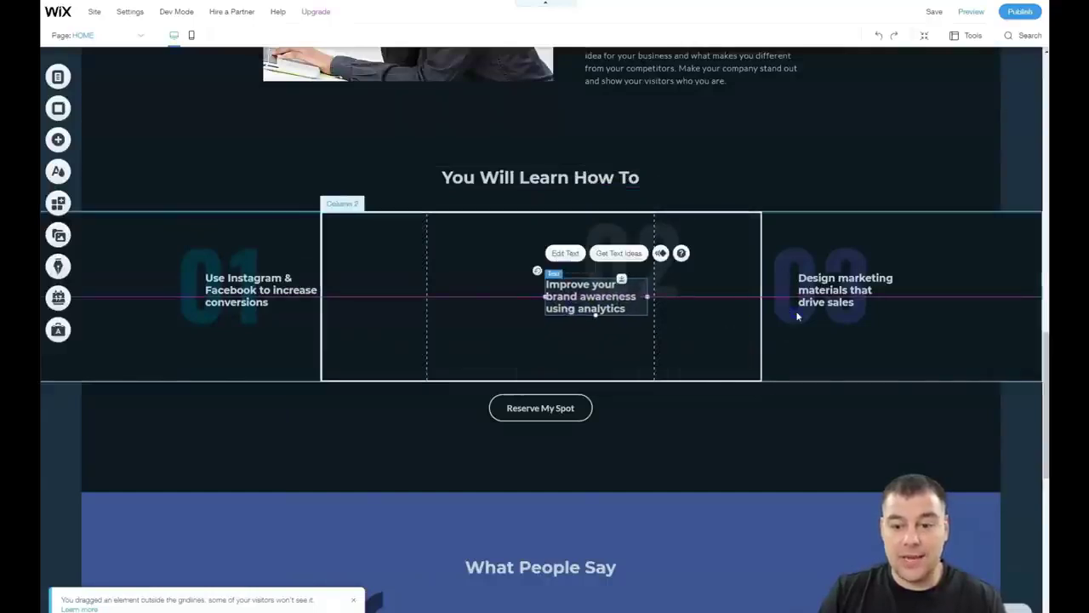
# Step: Move the "You Will Learn How To" heading up close to the upper edge of its strip
pyautogui.click(522, 181)
pyautogui.moveTo(523, 182); pyautogui.dragTo(522, 152)
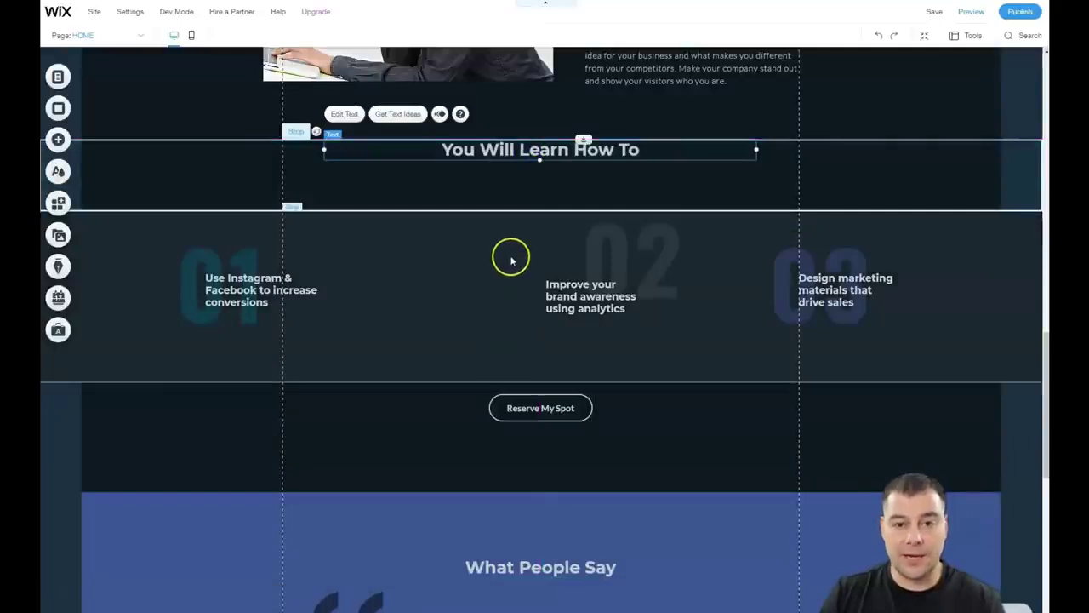
pyautogui.scroll(3, 512, 260)
pyautogui.scroll(1, 509, 229)
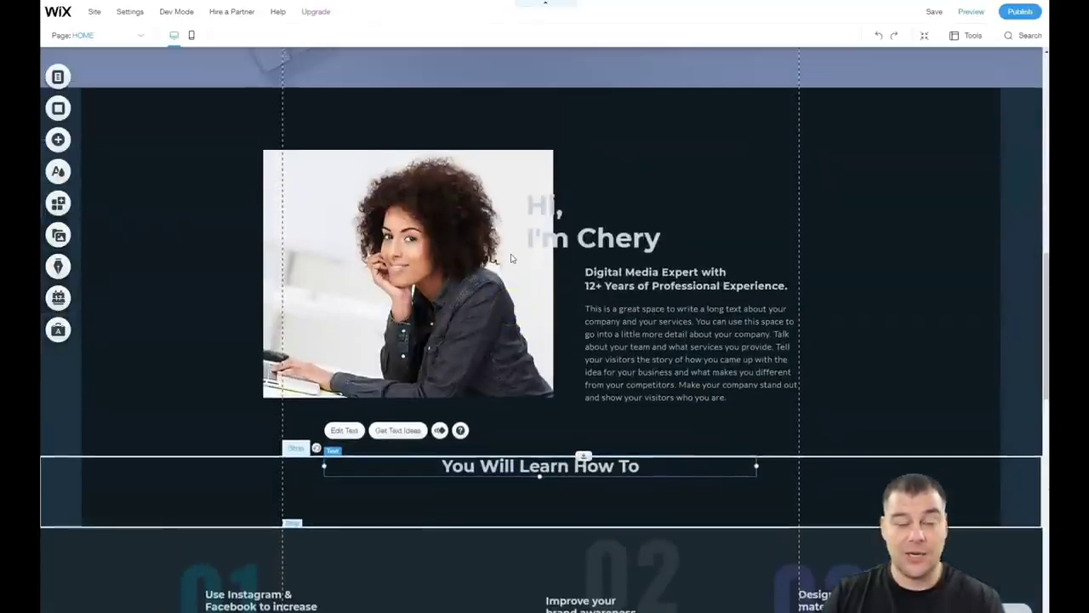